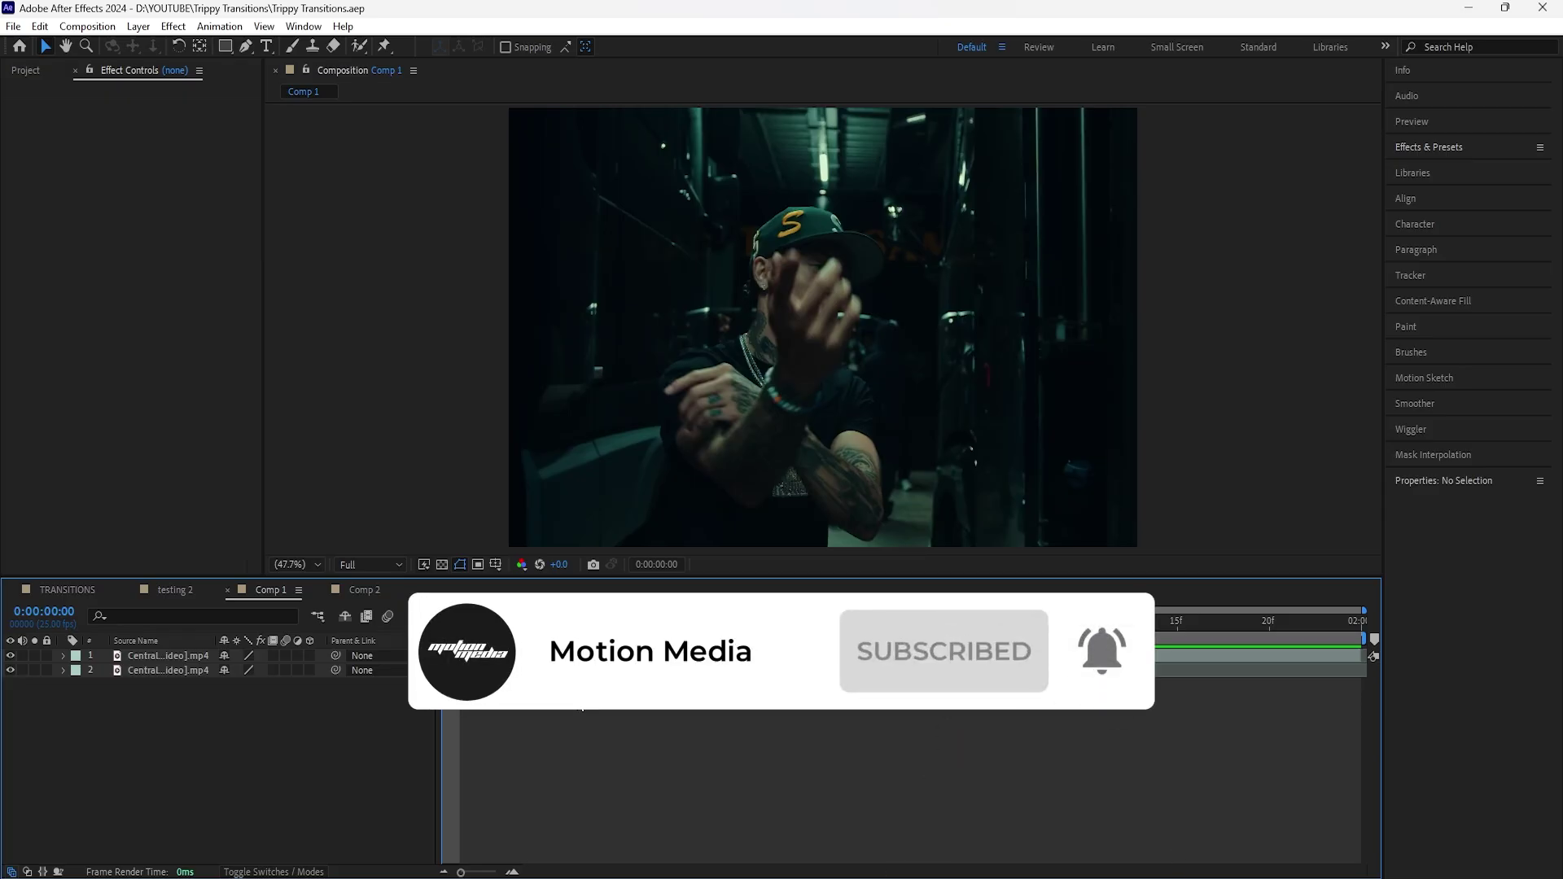
# Preview the two clips and park the playhead at the cut between them, at 0:00:00:18
pyautogui.moveTo(437, 618); pyautogui.dragTo(378, 773)
pyautogui.press('space')
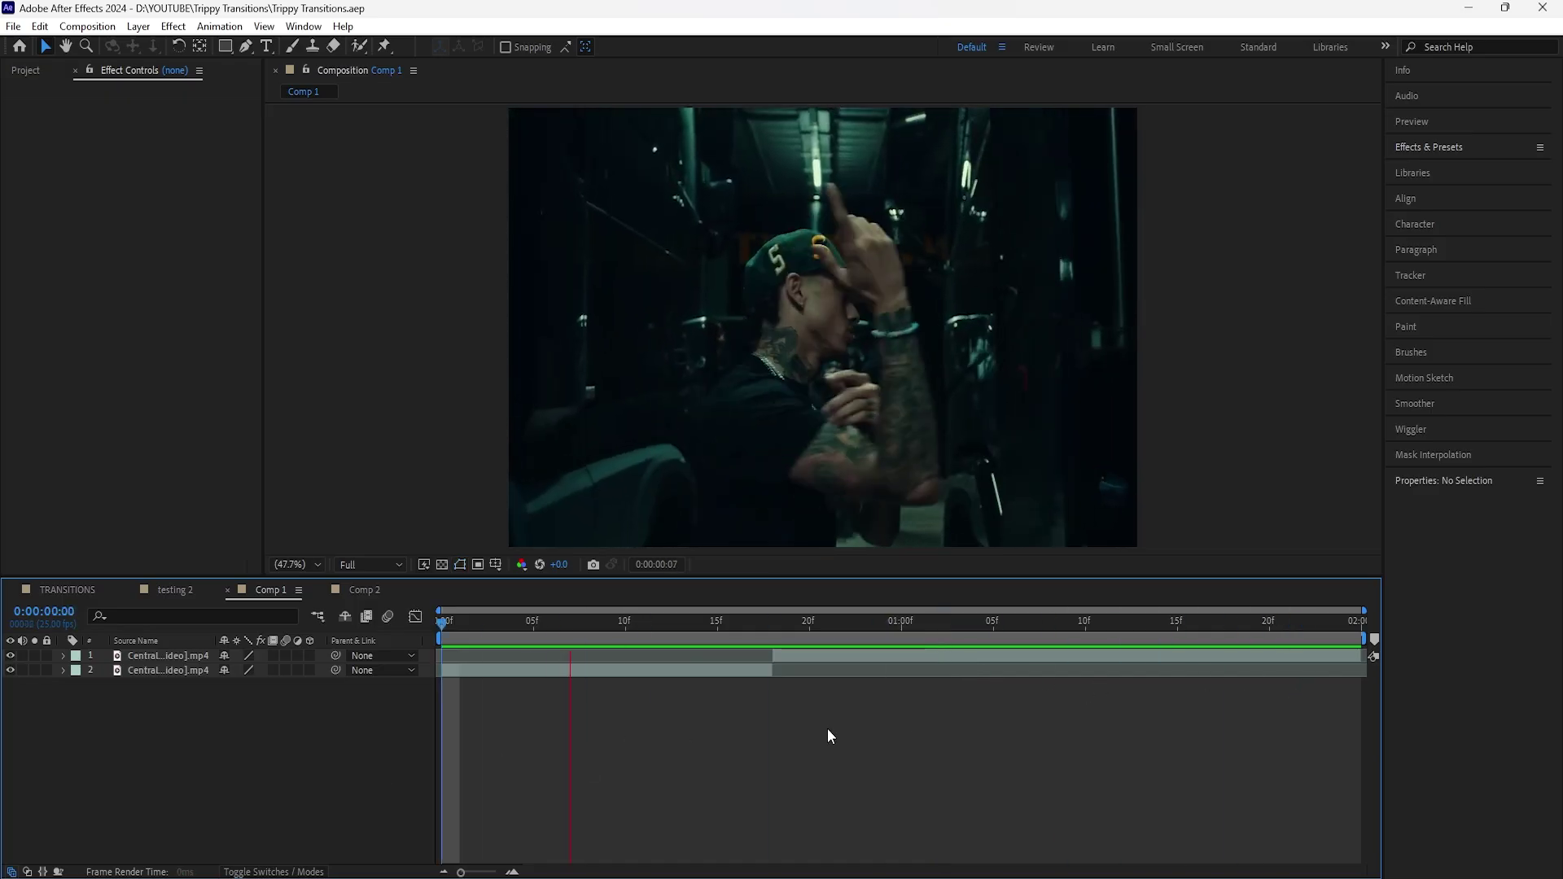
pyautogui.moveTo(884, 627); pyautogui.dragTo(781, 667)
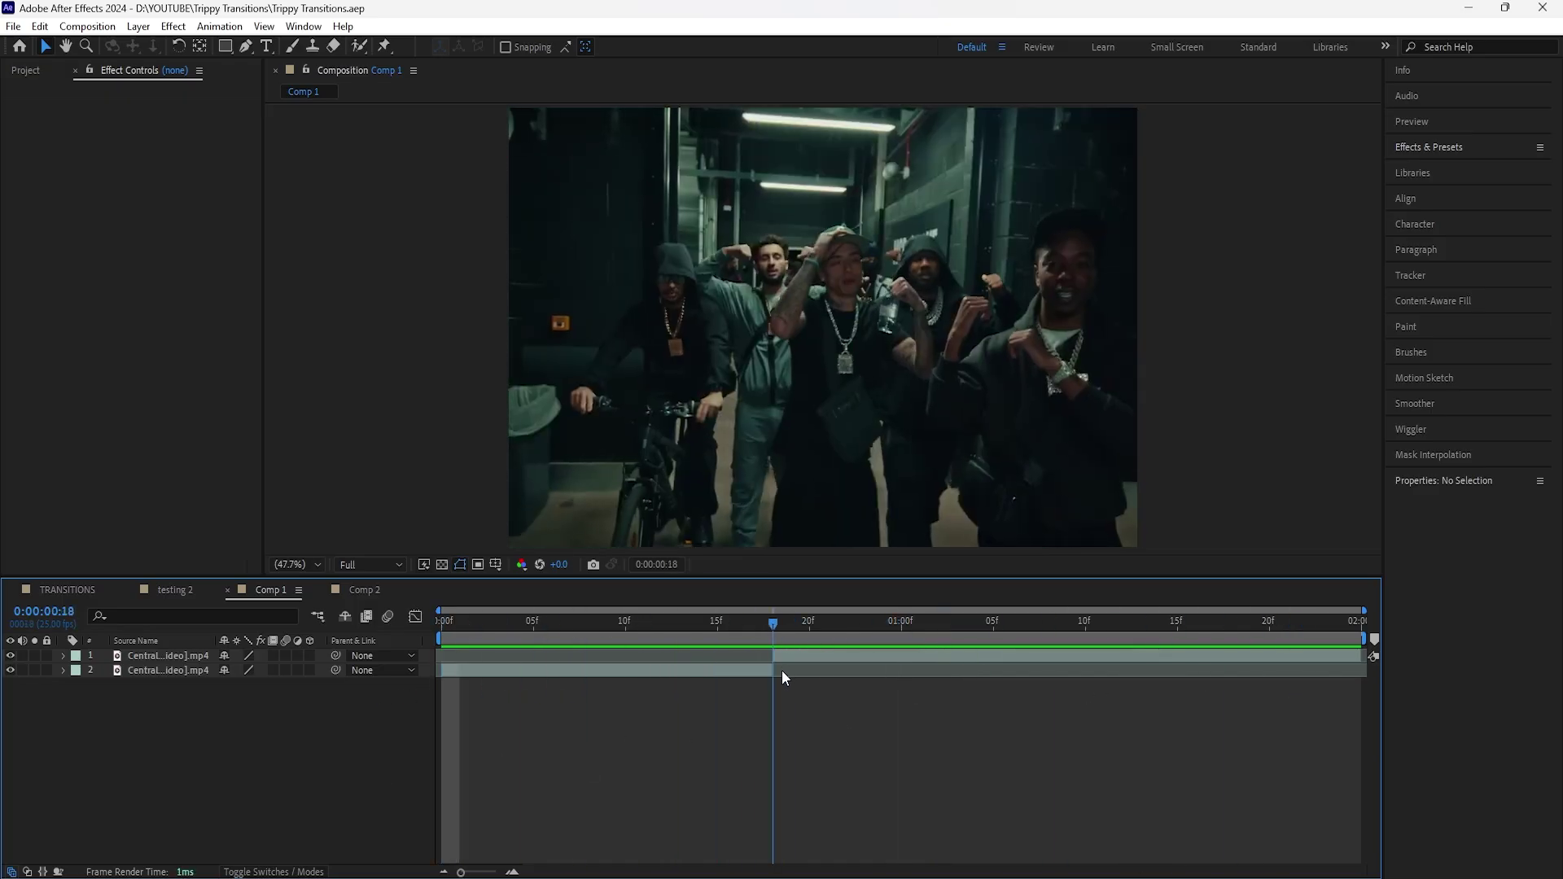
# Select the clip that starts at the cut and list the available Distort effects
pyautogui.click(795, 658)
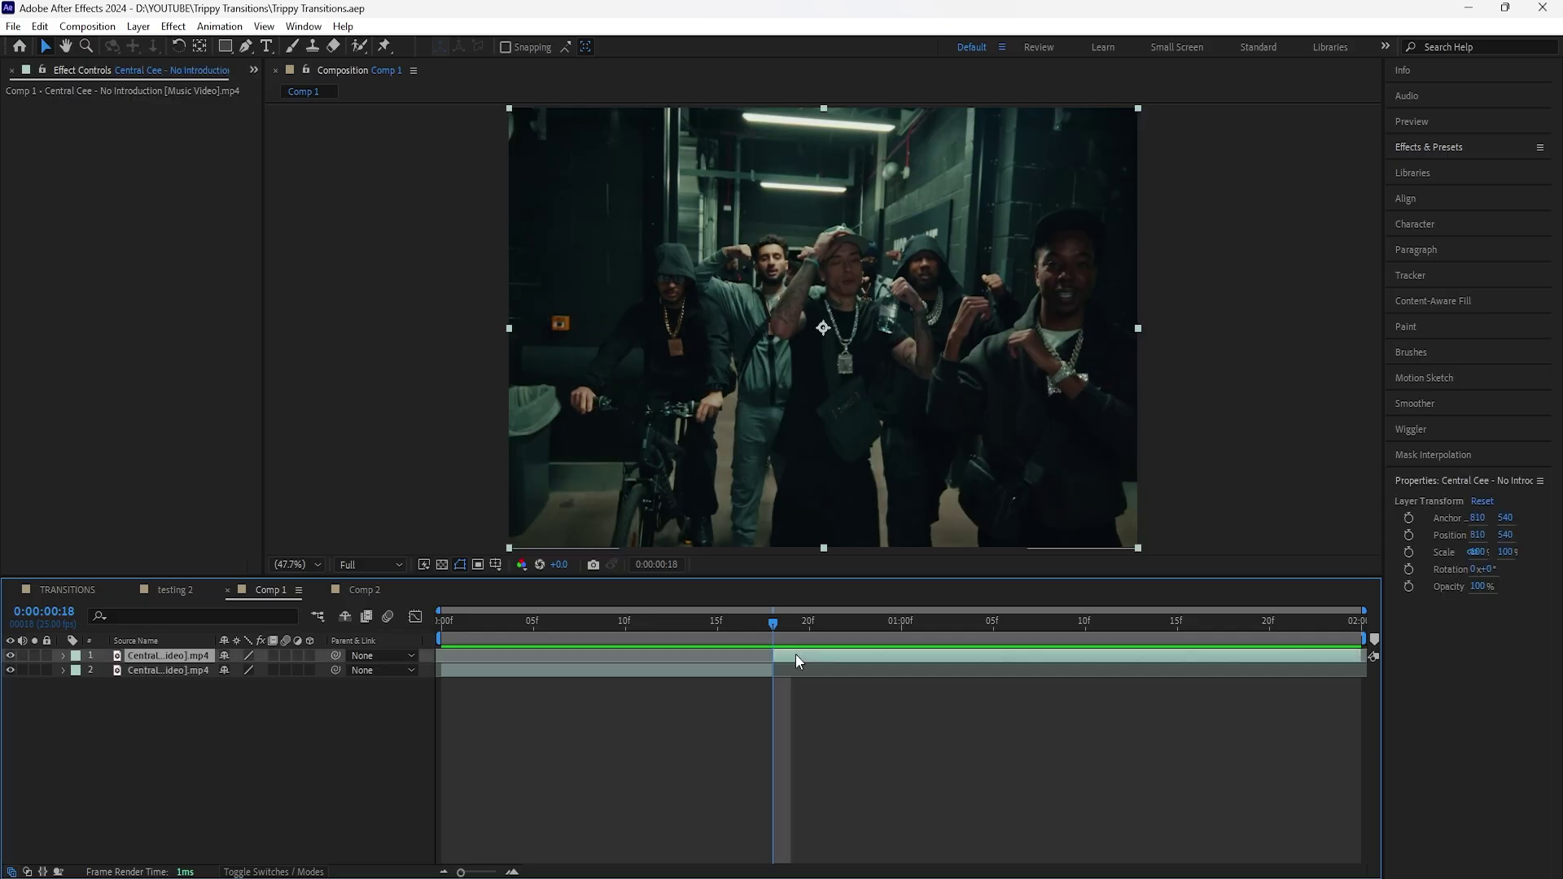
pyautogui.click(1446, 149)
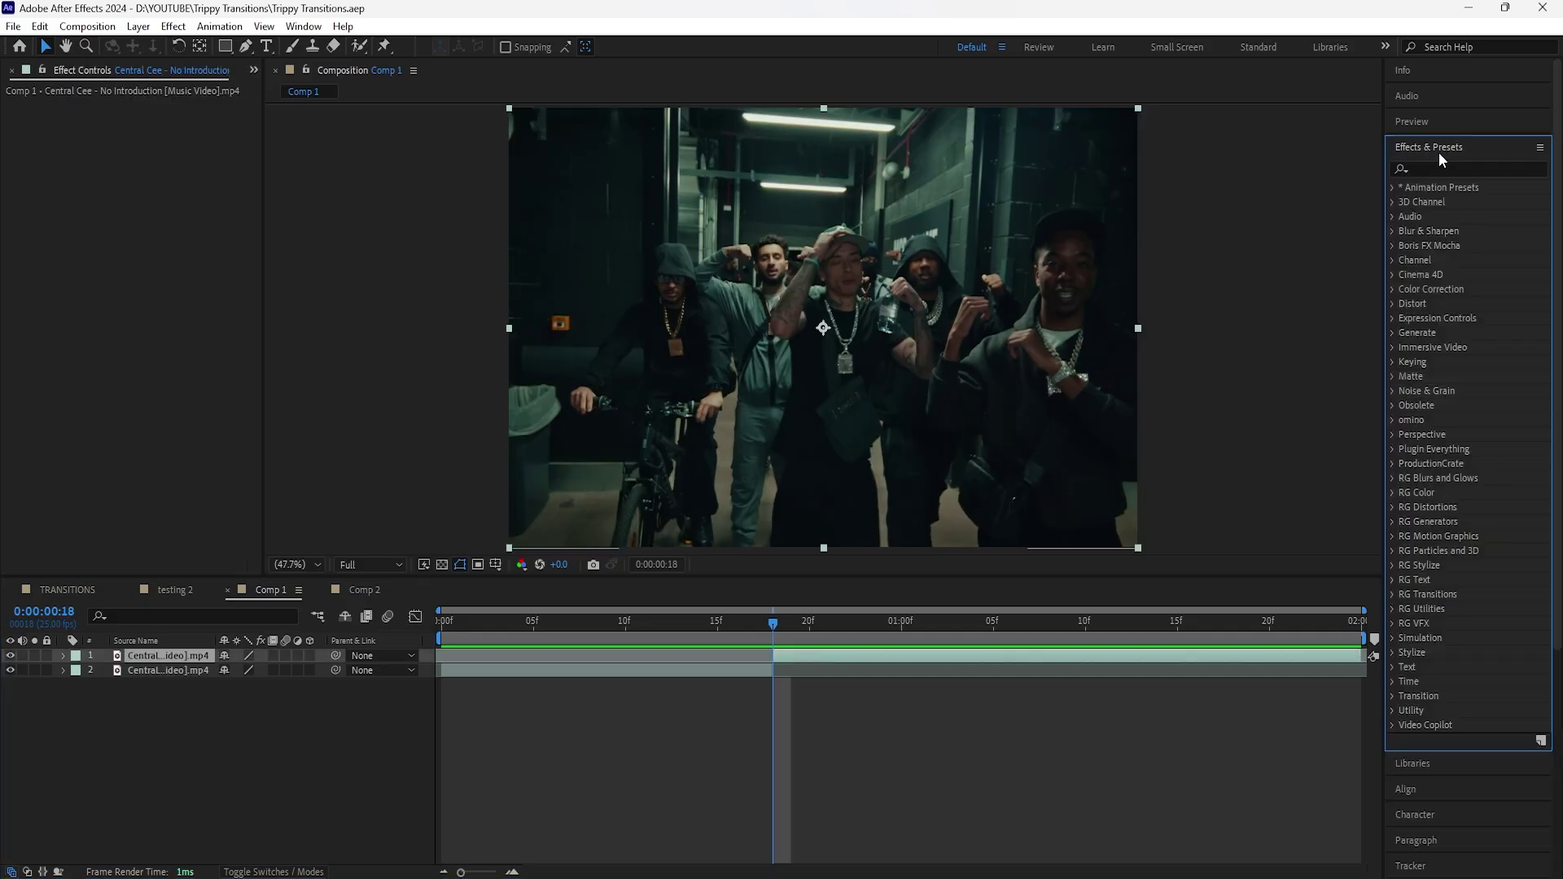
pyautogui.click(1392, 303)
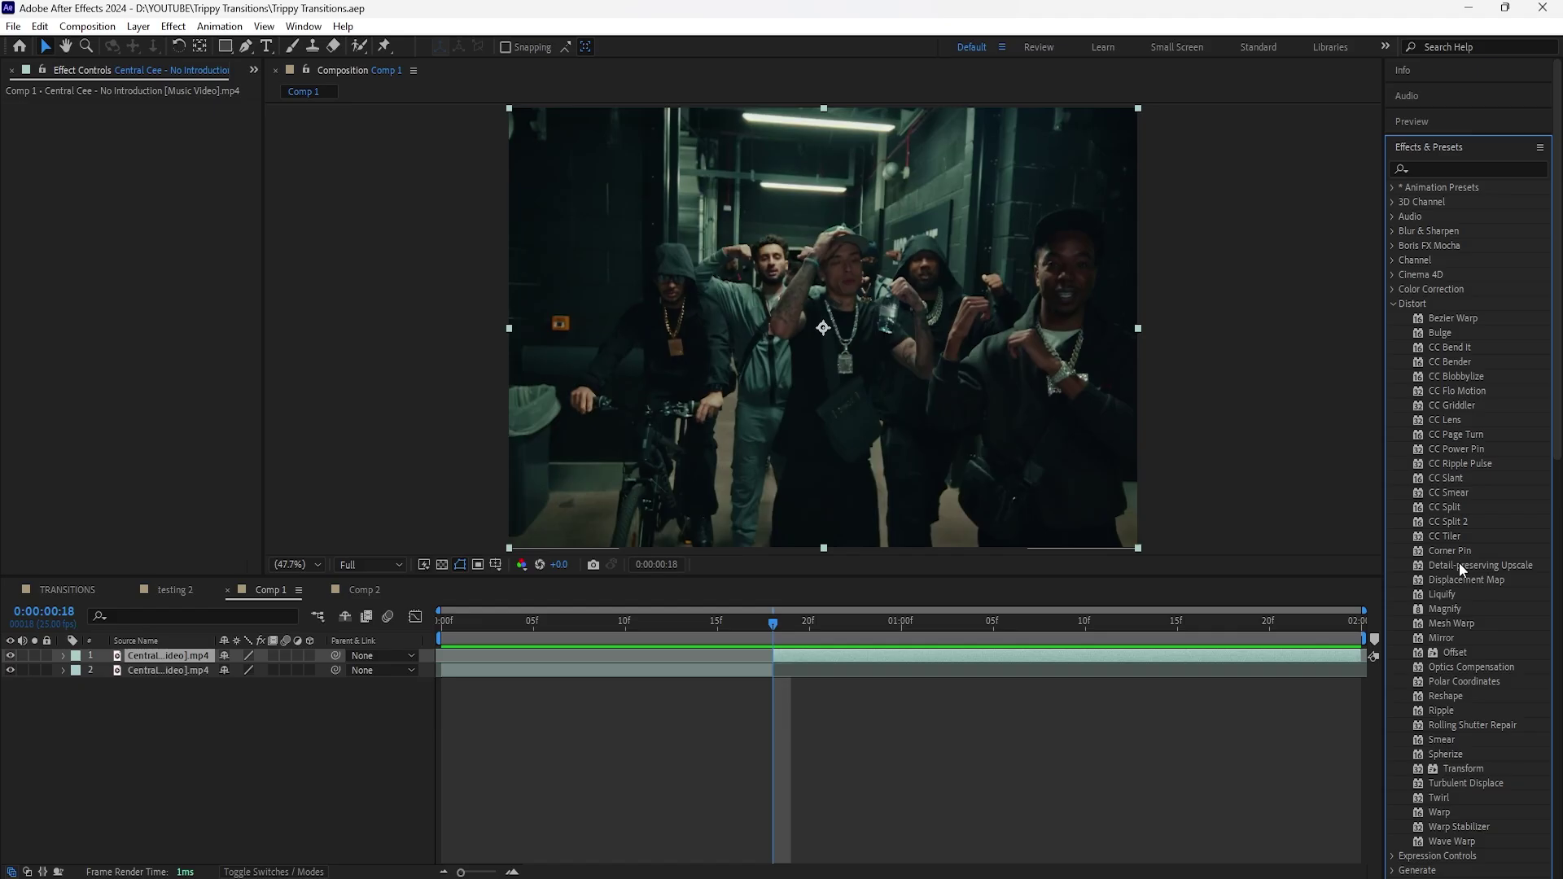
# Add an adjustment layer above the clips and make it start at the cut, 0:00:00:18
pyautogui.click(176, 655)
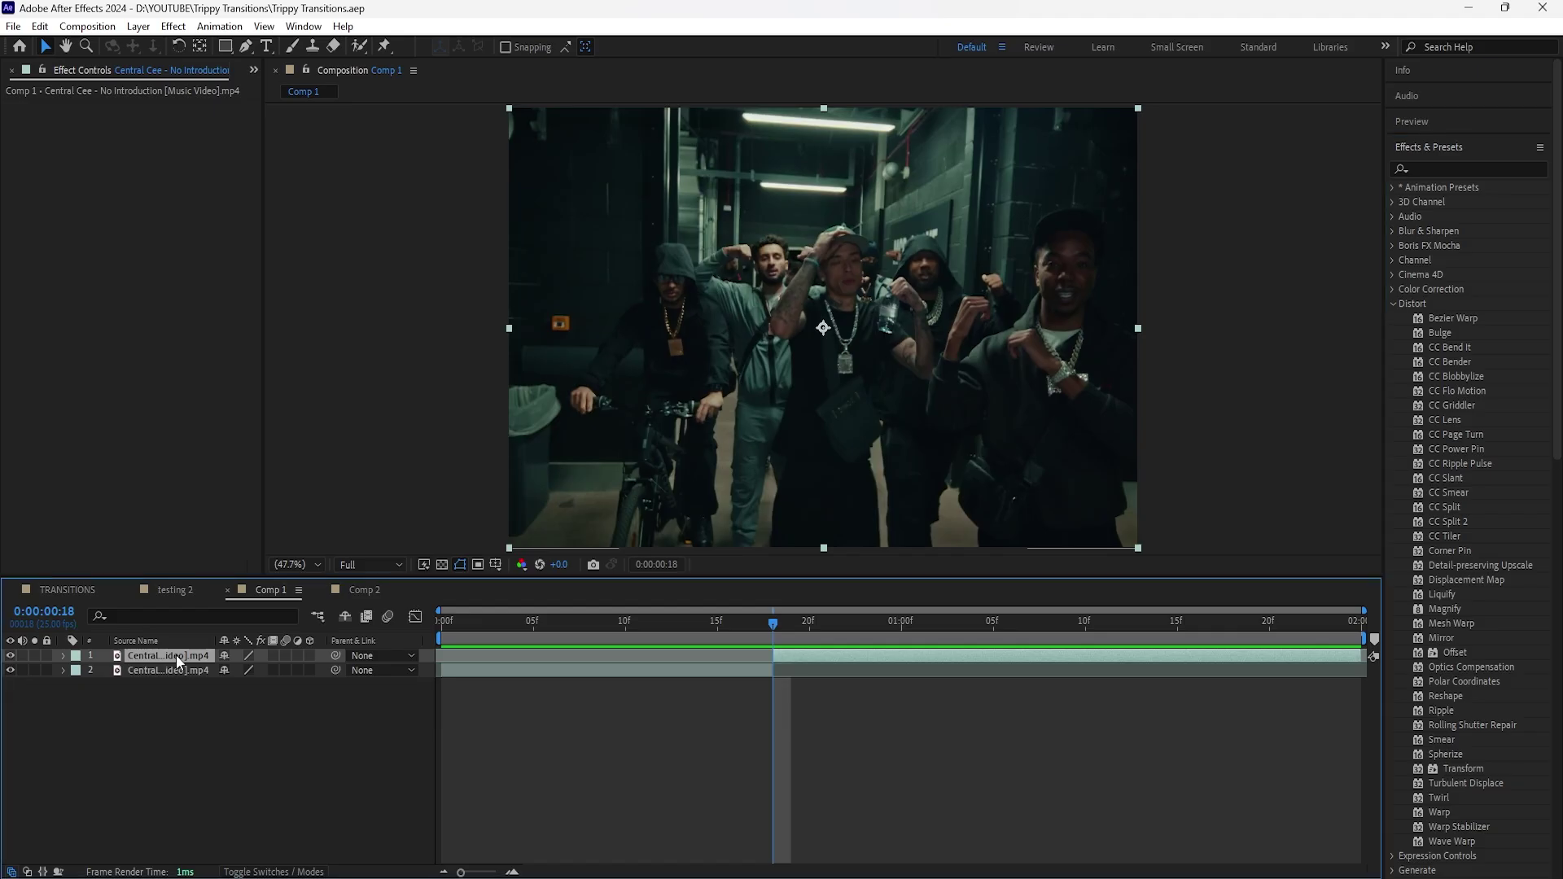
pyautogui.rightClick(271, 700)
pyautogui.moveTo(307, 488)
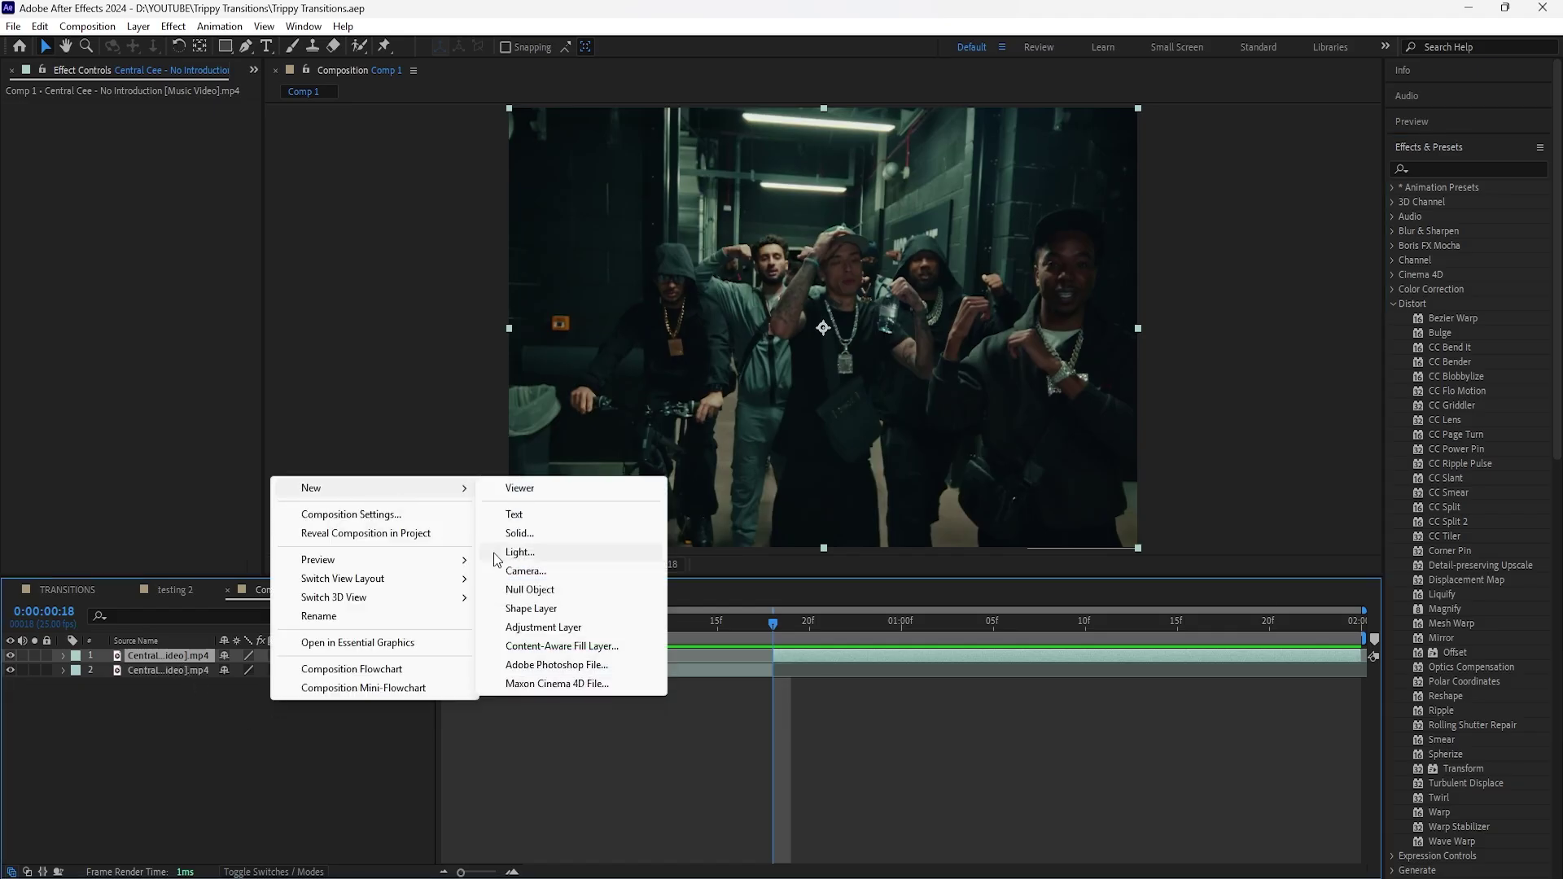
pyautogui.click(570, 632)
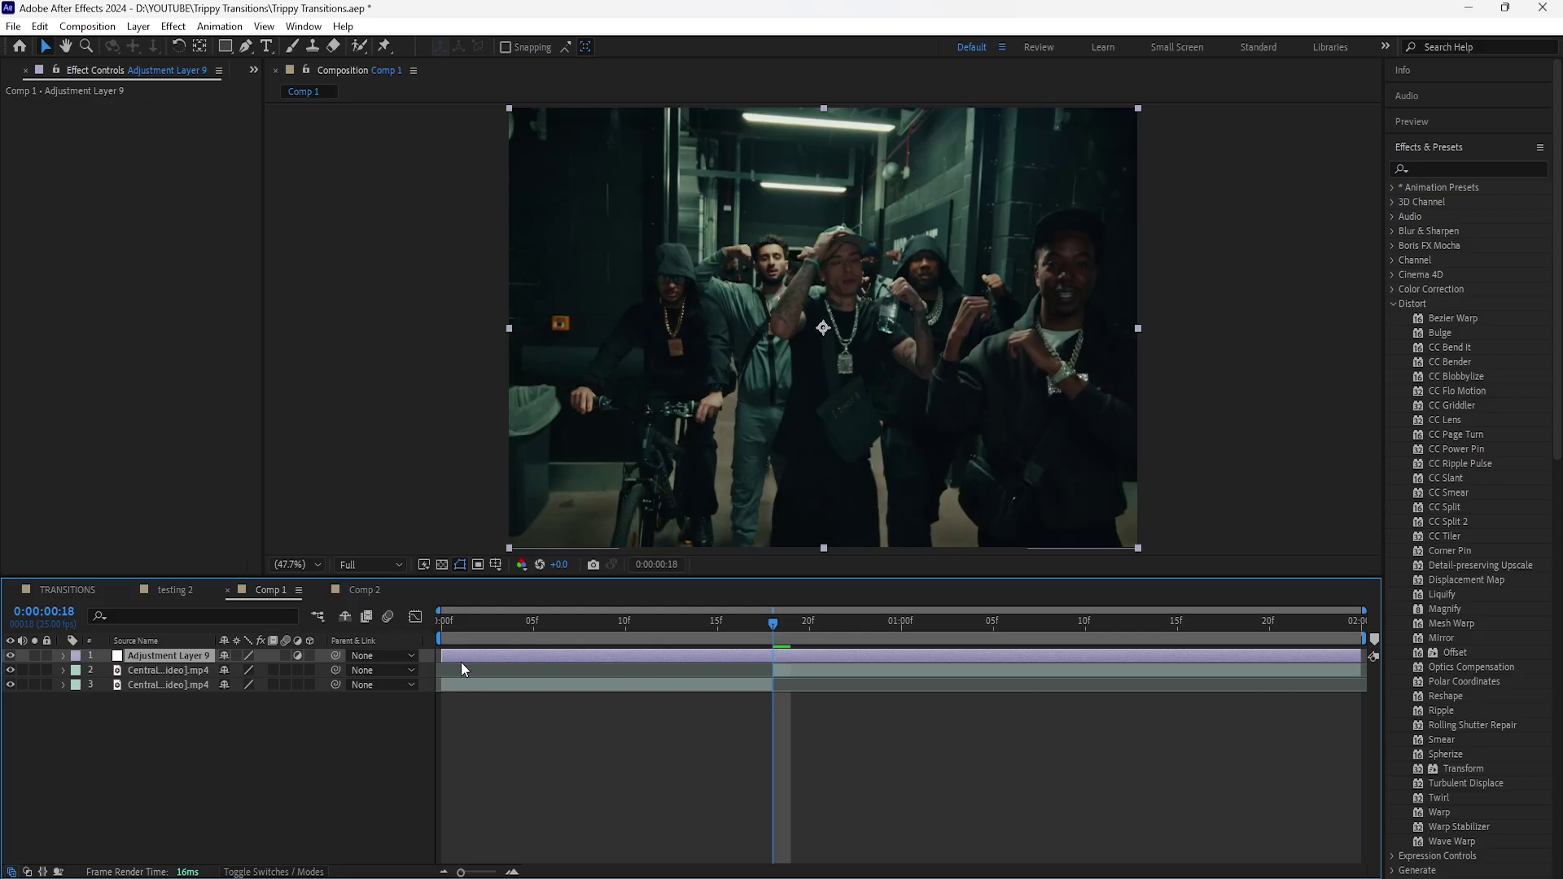
pyautogui.click(798, 671)
pyautogui.moveTo(775, 625); pyautogui.dragTo(1312, 698)
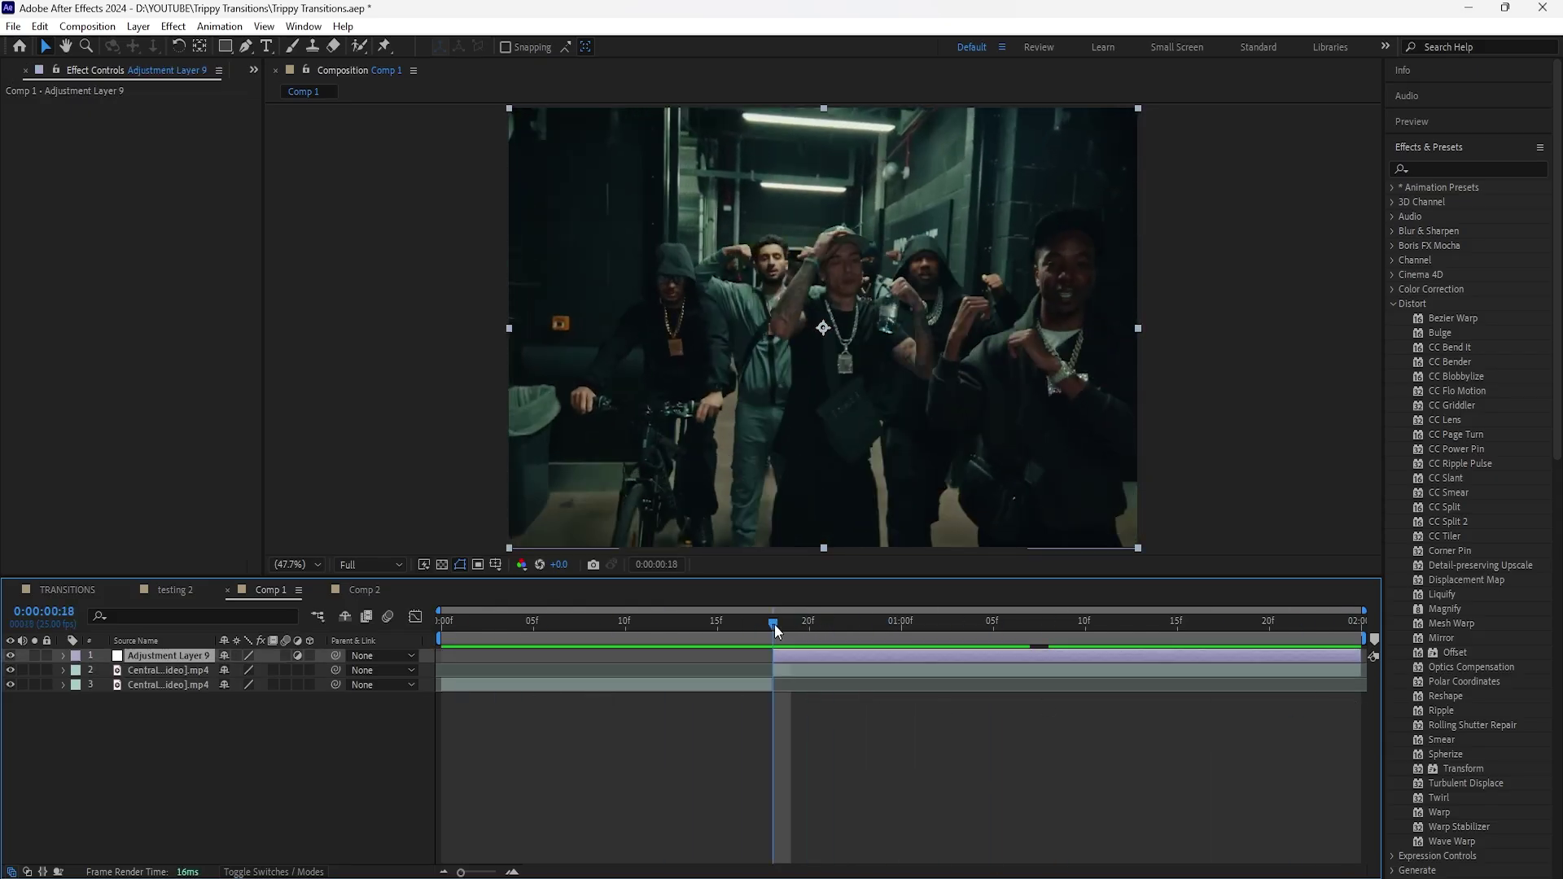
pyautogui.moveTo(774, 624)
pyautogui.mouseDown()
pyautogui.moveTo(749, 637)
pyautogui.moveTo(774, 637)
pyautogui.mouseUp()
# Apply the Warp effect to the adjustment layer and set its Warp Style to Twist
pyautogui.moveTo(1441, 814); pyautogui.dragTo(177, 657)
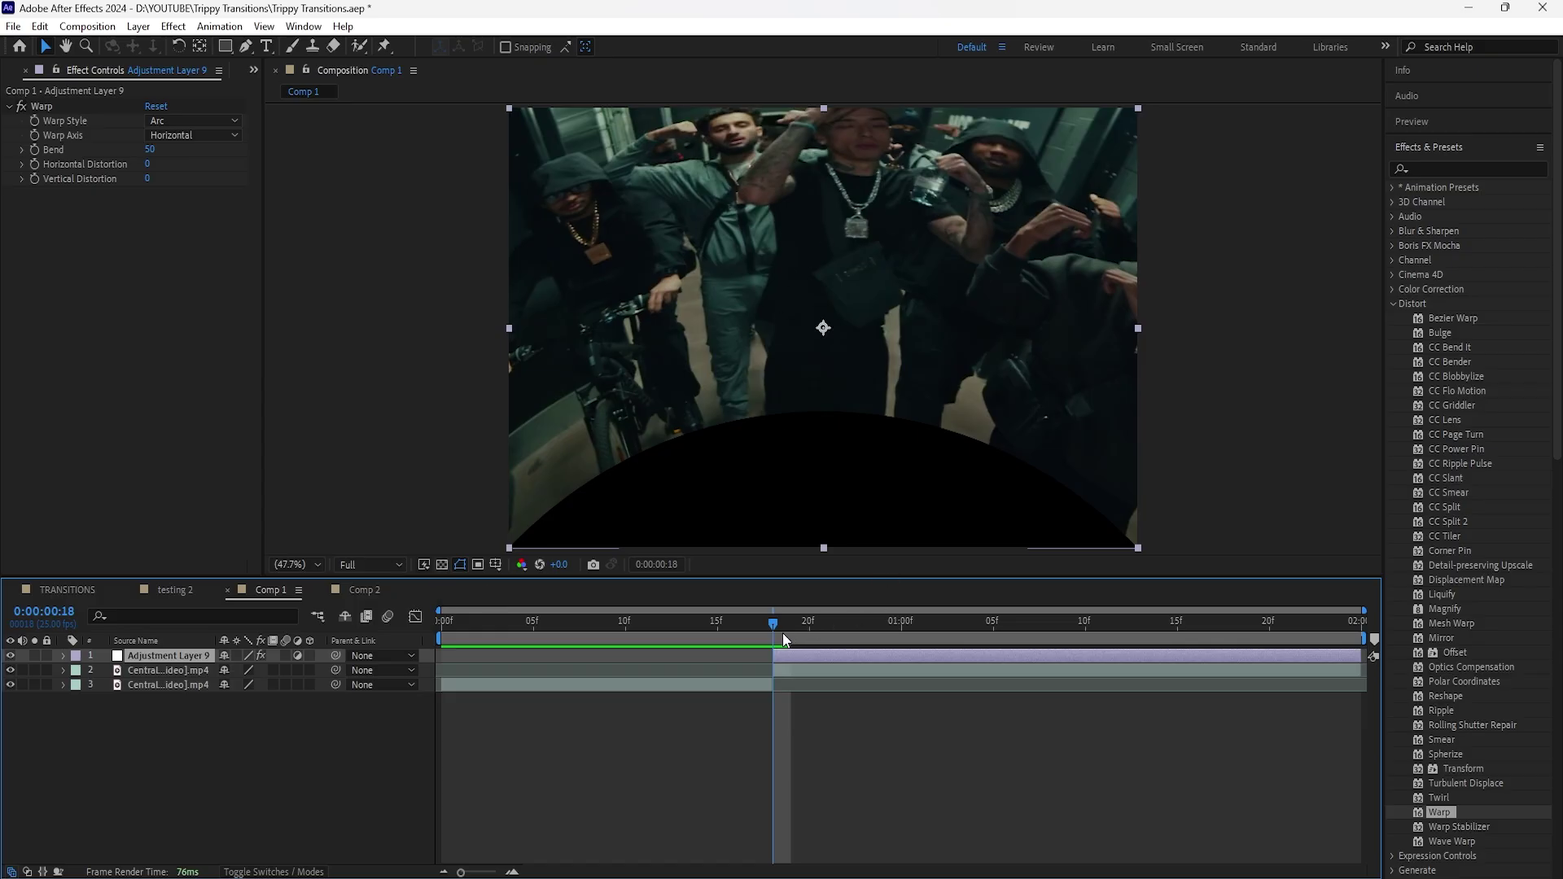
pyautogui.press('space')
pyautogui.press('space')
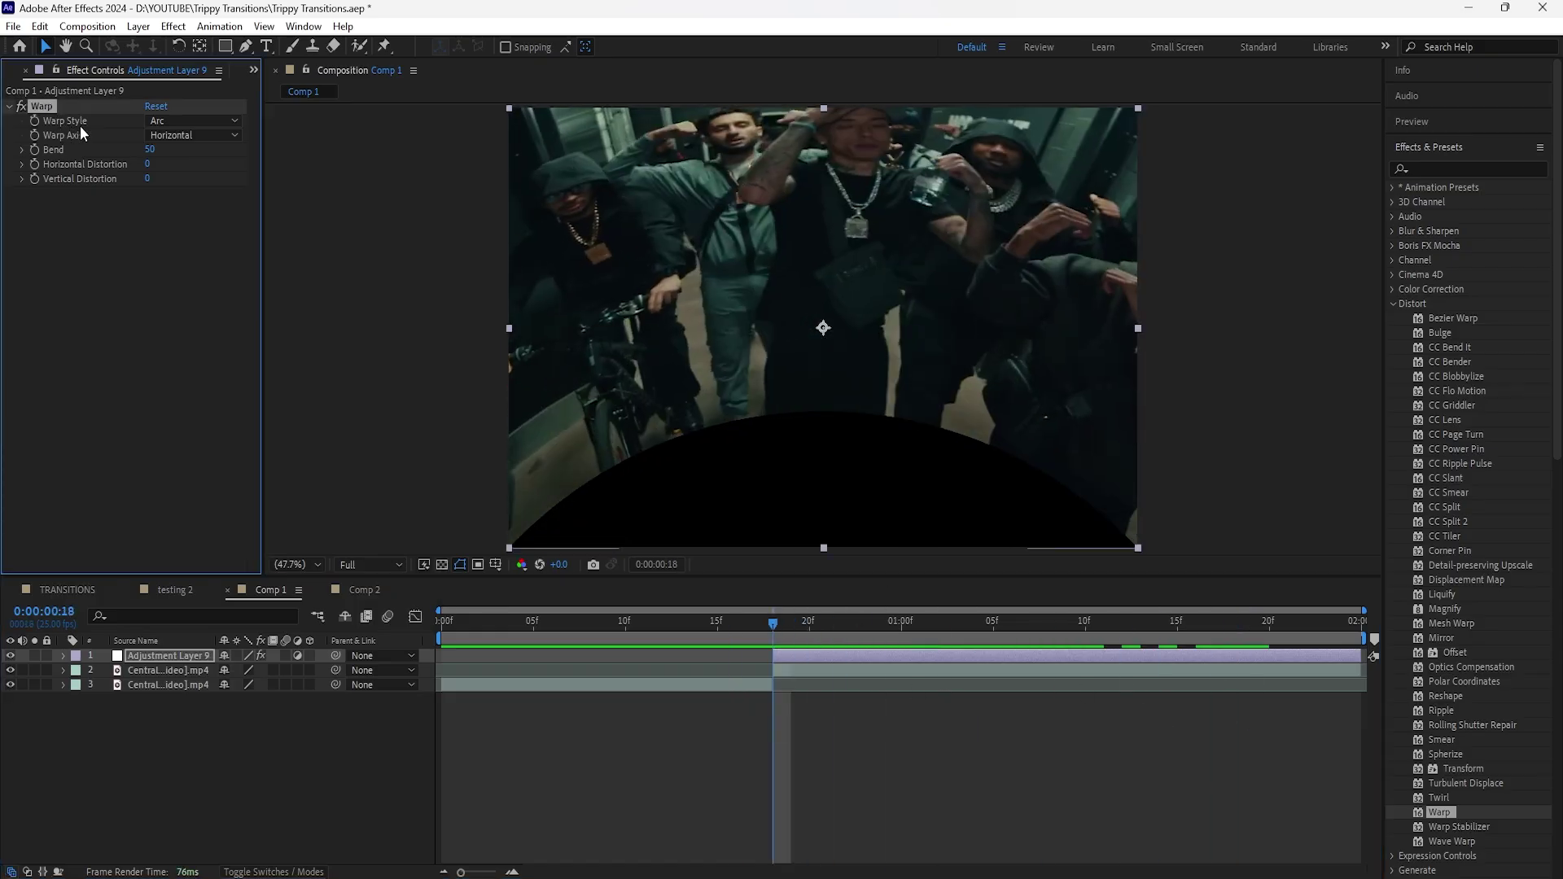
pyautogui.click(173, 121)
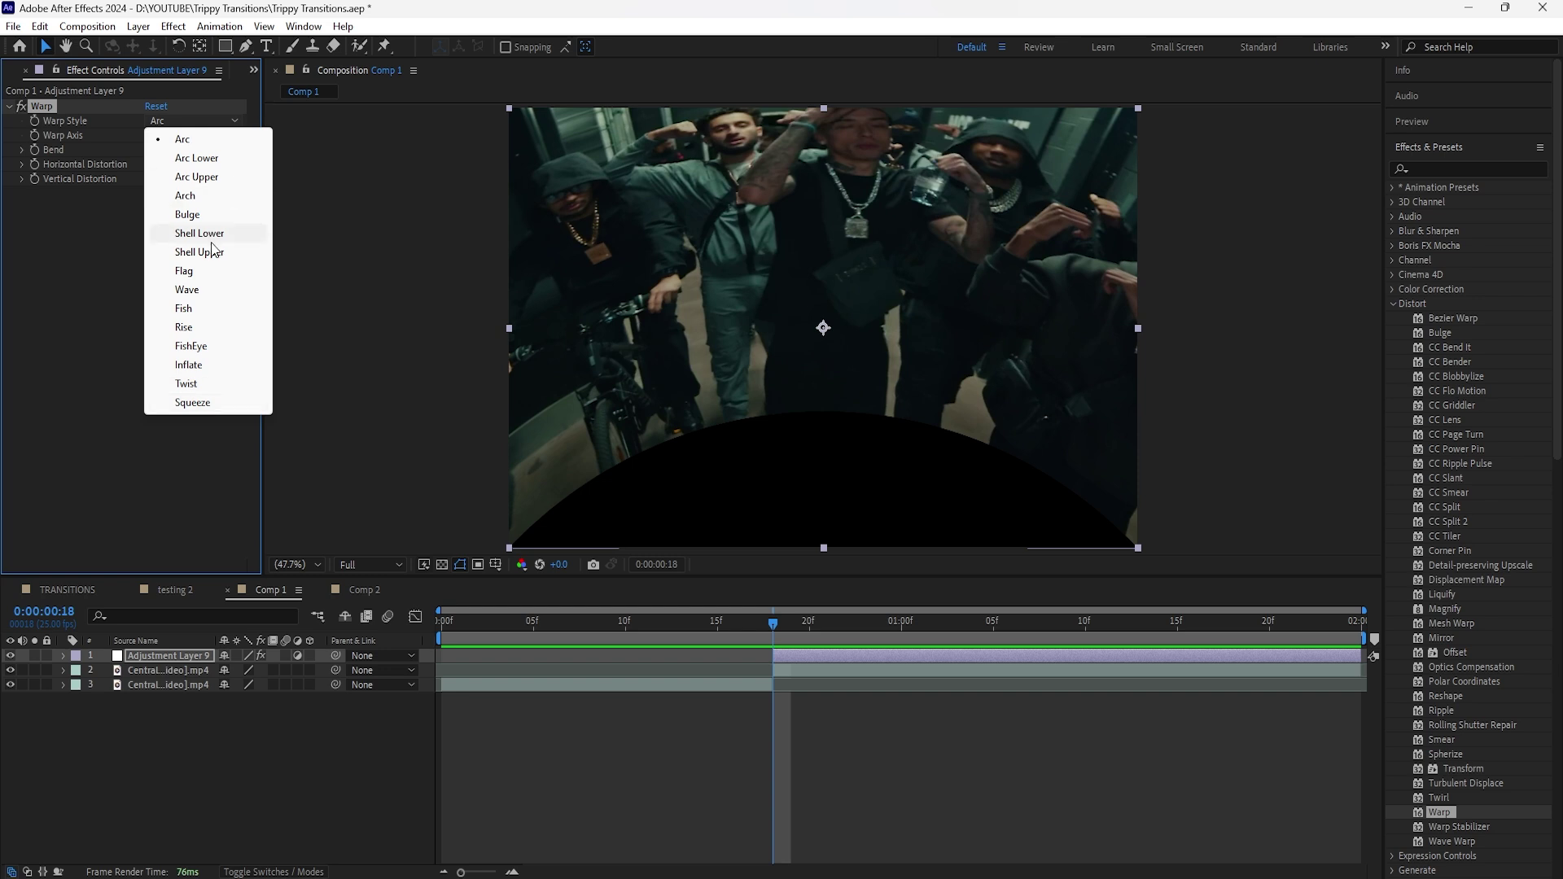
pyautogui.click(222, 382)
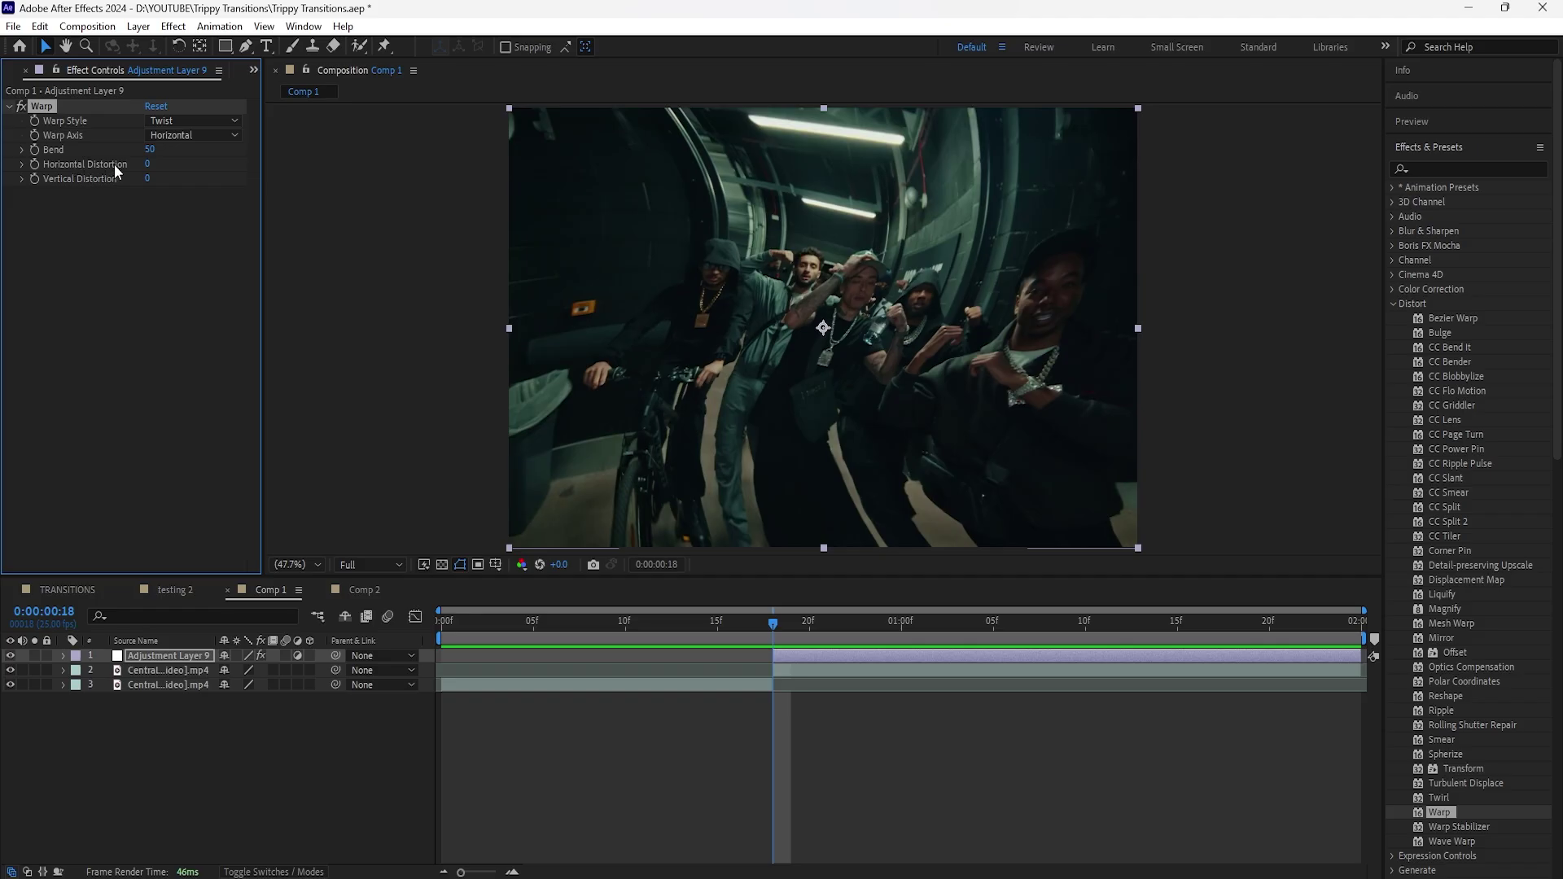
# Set the Warp effect's Bend and Horizontal Distortion to 100 and show the transparency grid
pyautogui.moveTo(149, 150); pyautogui.dragTo(515, 163)
pyautogui.click(170, 150)
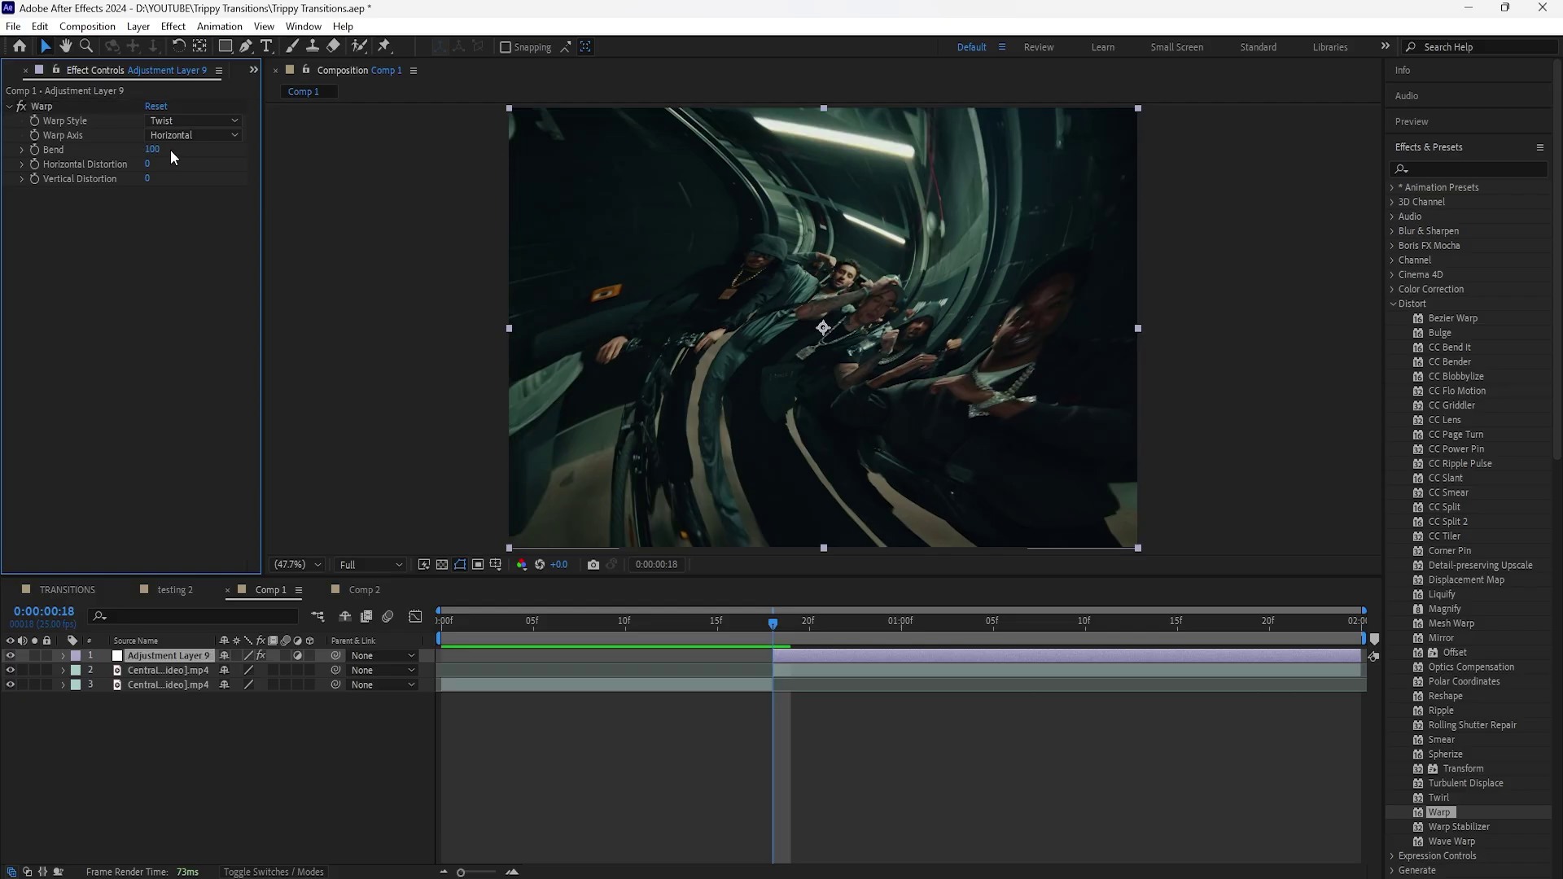
pyautogui.moveTo(146, 169); pyautogui.dragTo(300, 176)
pyautogui.click(441, 564)
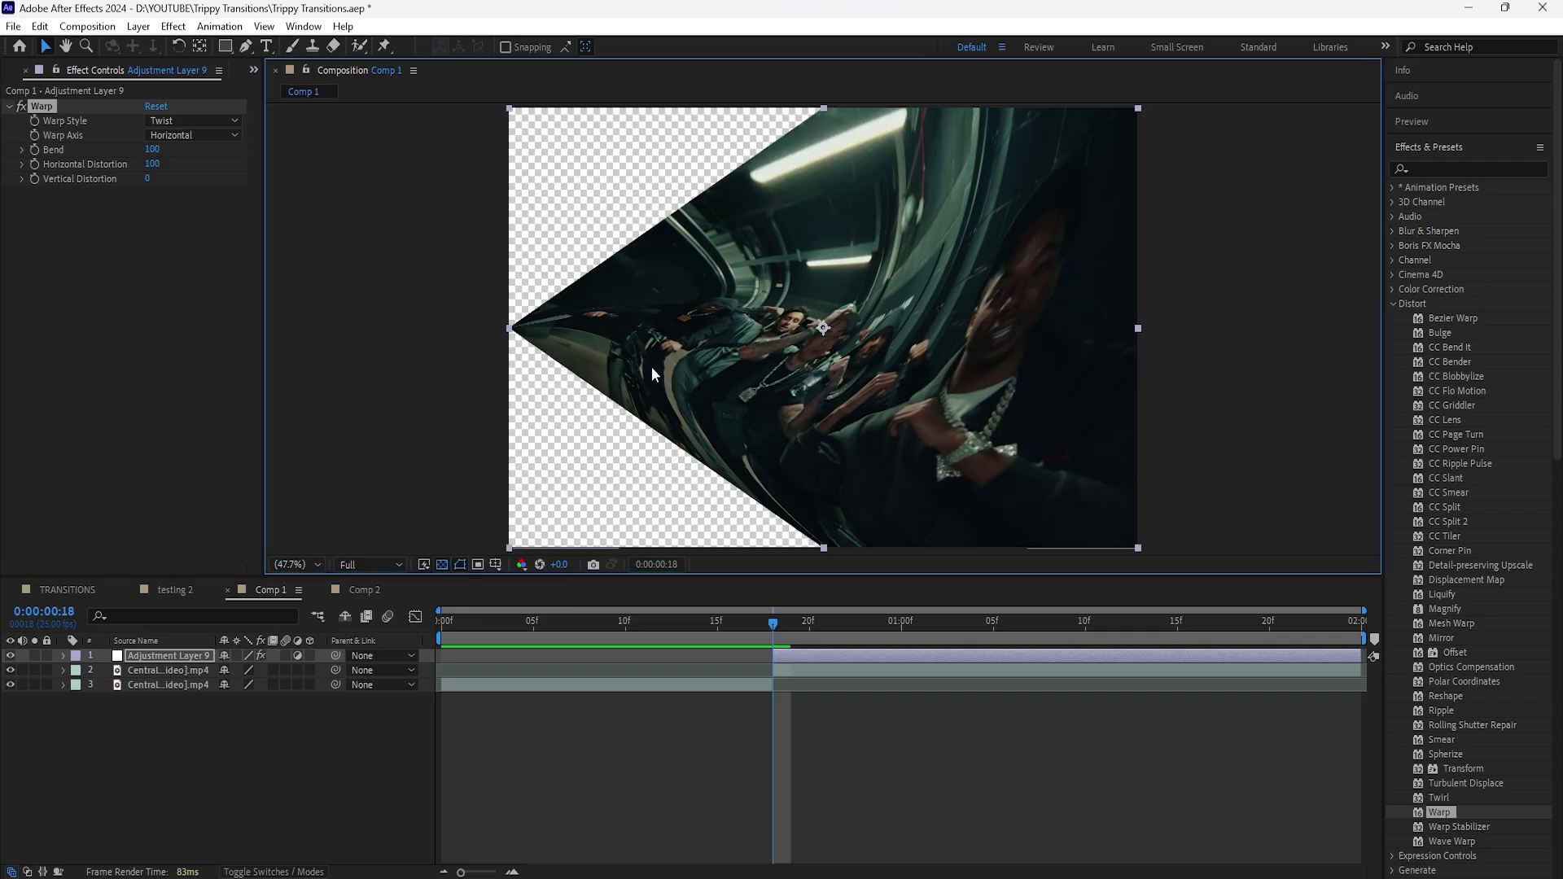
pyautogui.click(49, 106)
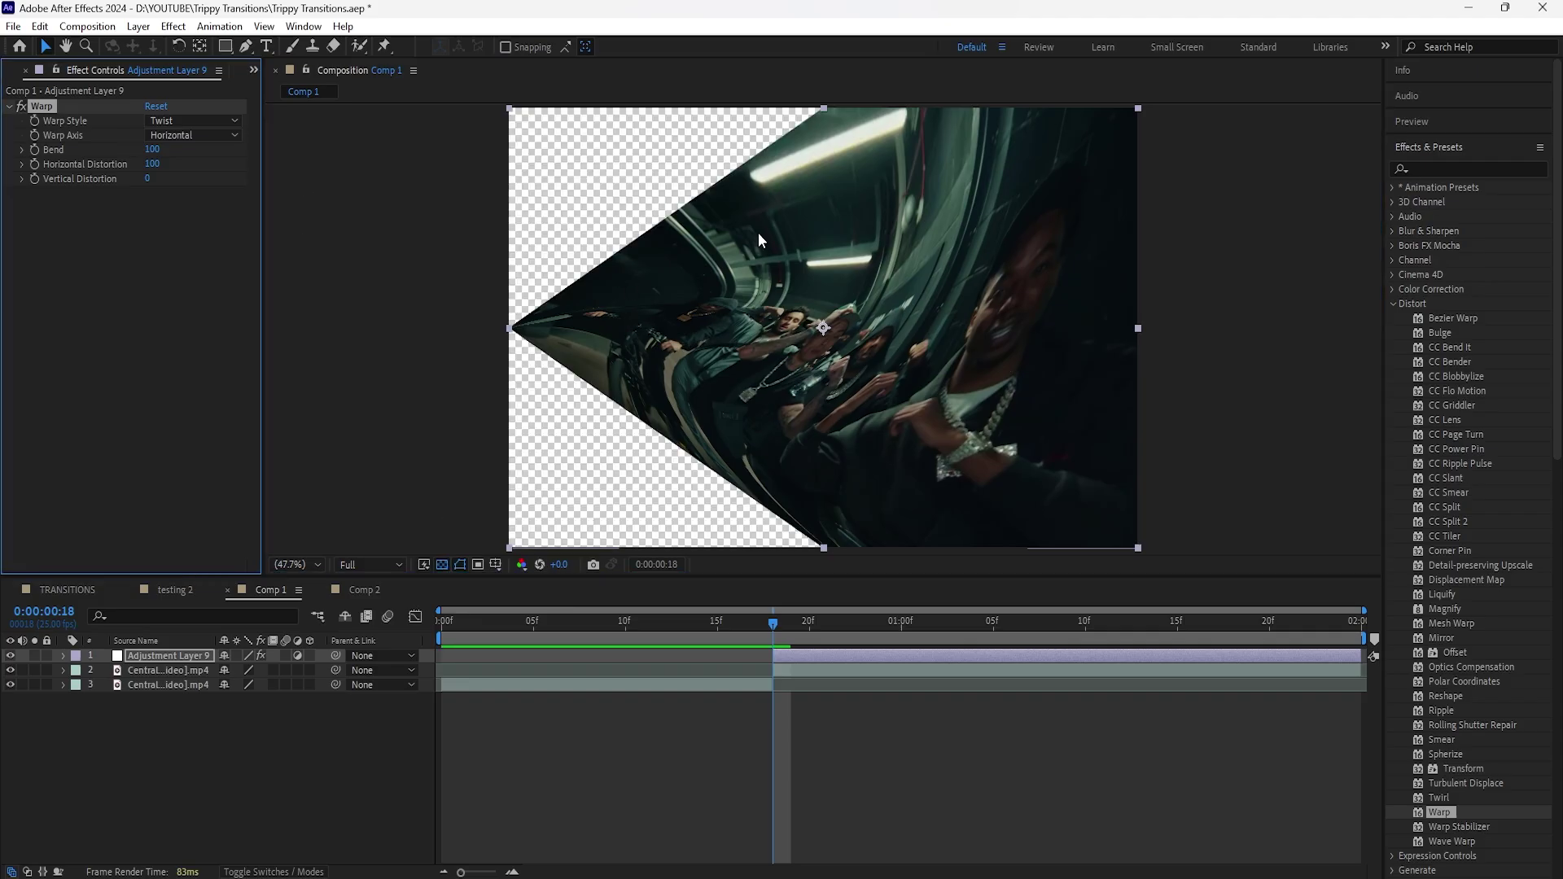
# Search the effects for "motion" and apply Motion Tile to the adjustment layer above the Warp effect
pyautogui.click(1490, 167)
pyautogui.write('motion')
pyautogui.moveTo(1451, 376); pyautogui.dragTo(68, 104)
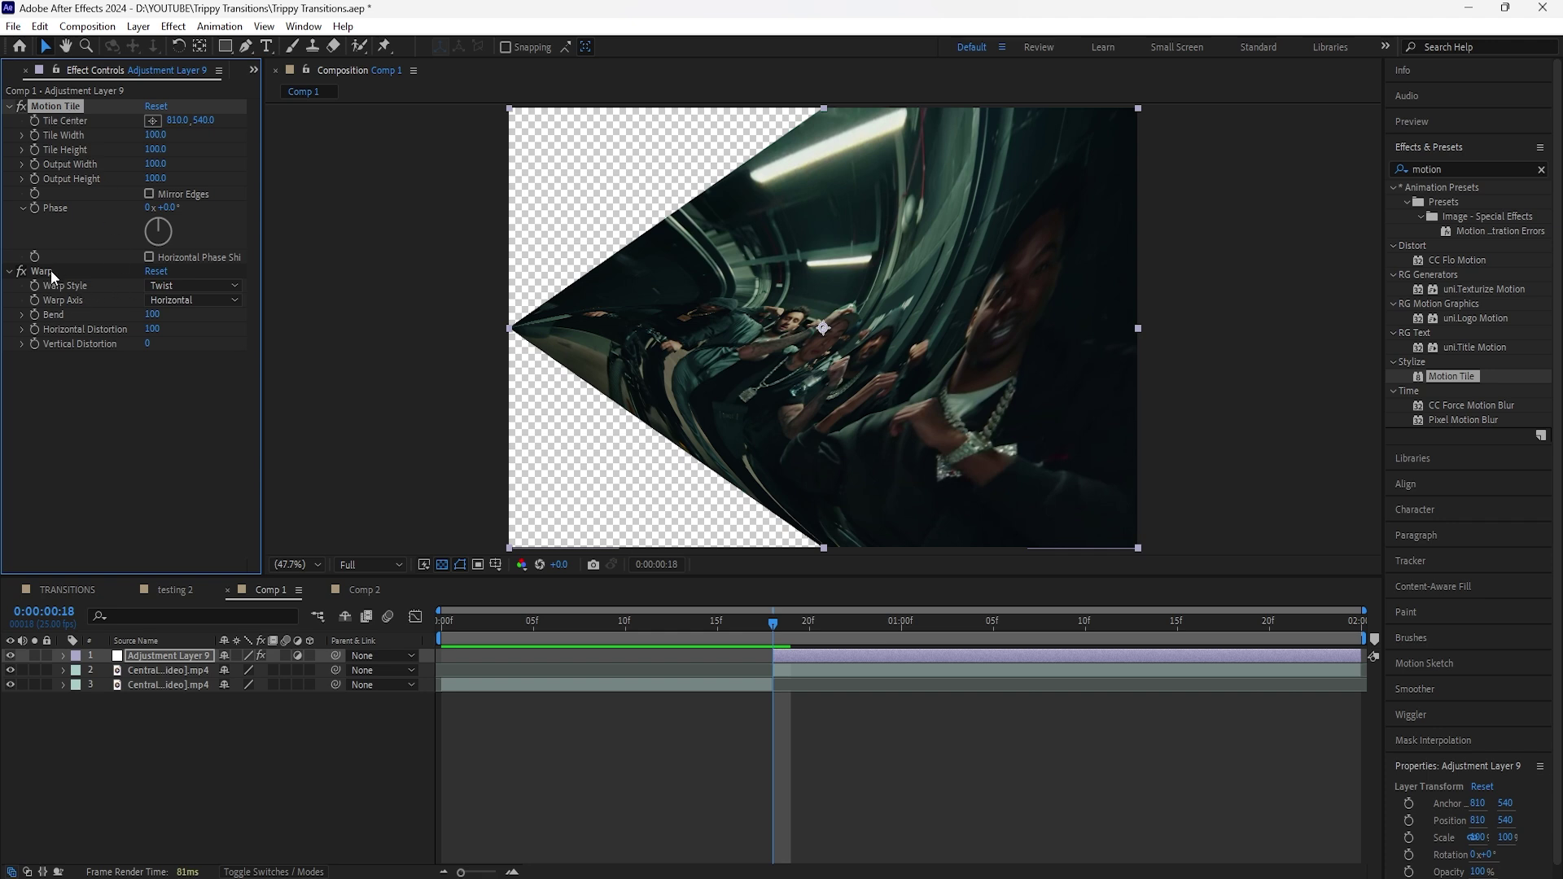
# Set Motion Tile's Output Height to 200 with Mirror Edges on, and hide the transparency grid
pyautogui.click(156, 179)
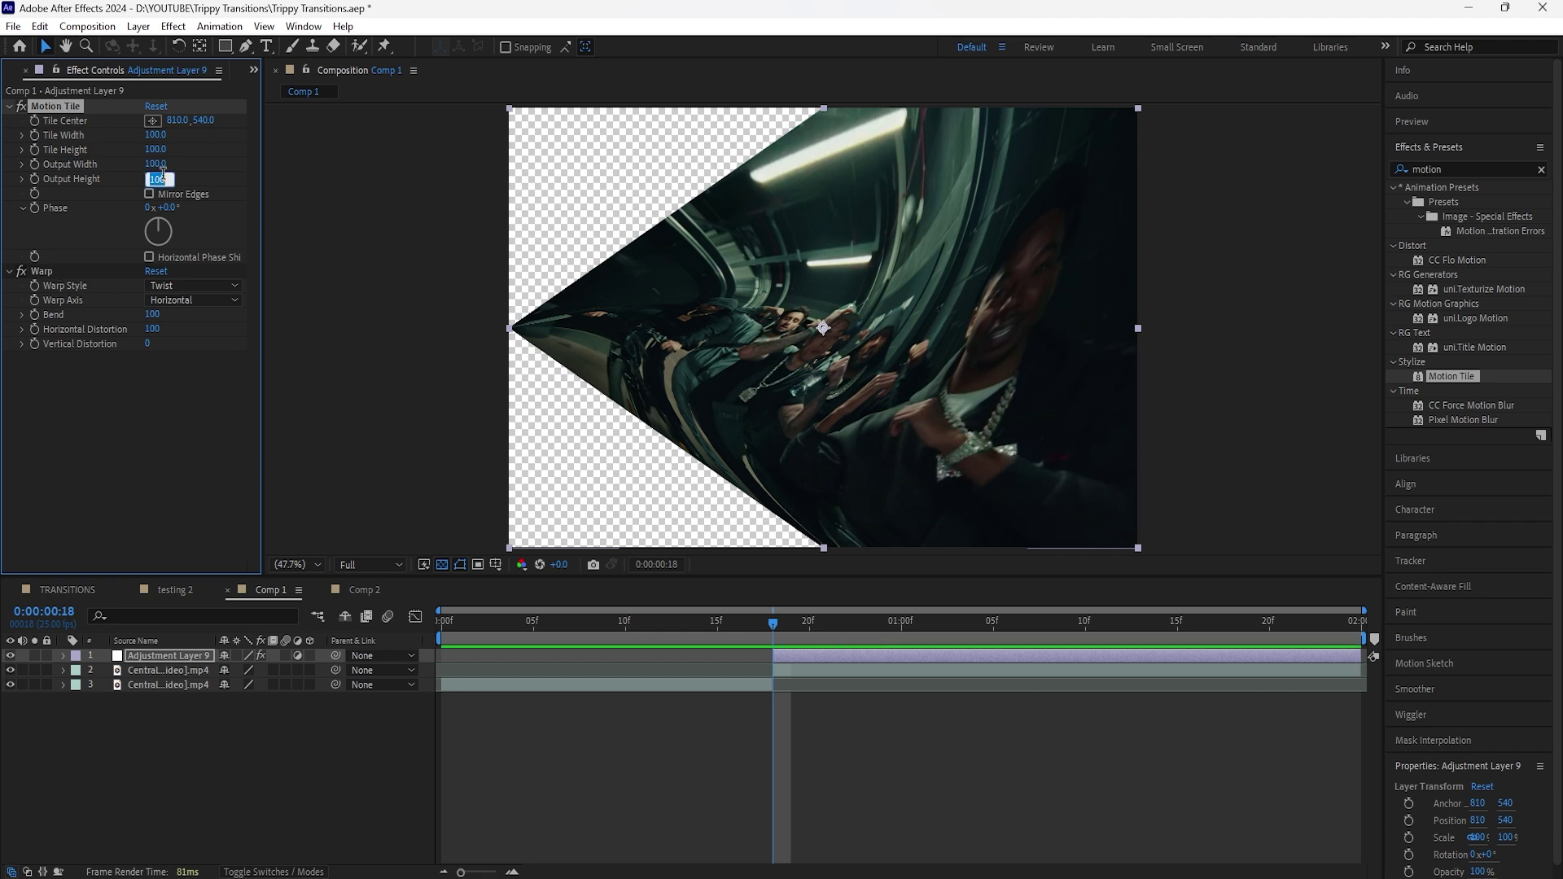
pyautogui.write('200')
pyautogui.press('Return')
pyautogui.click(149, 194)
pyautogui.click(547, 457)
pyautogui.click(72, 111)
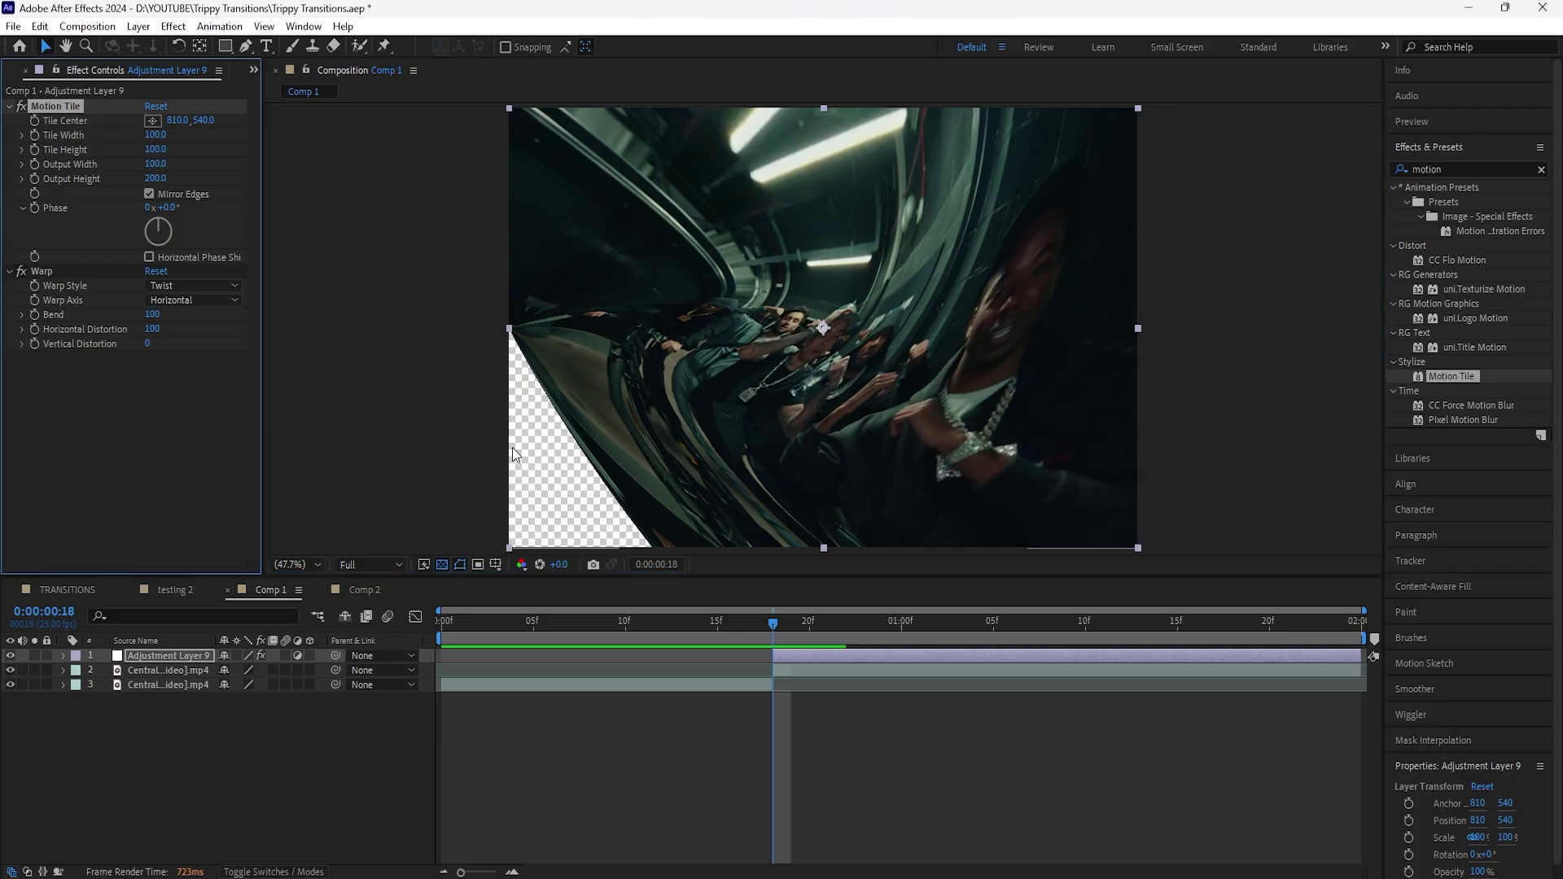
pyautogui.click(443, 560)
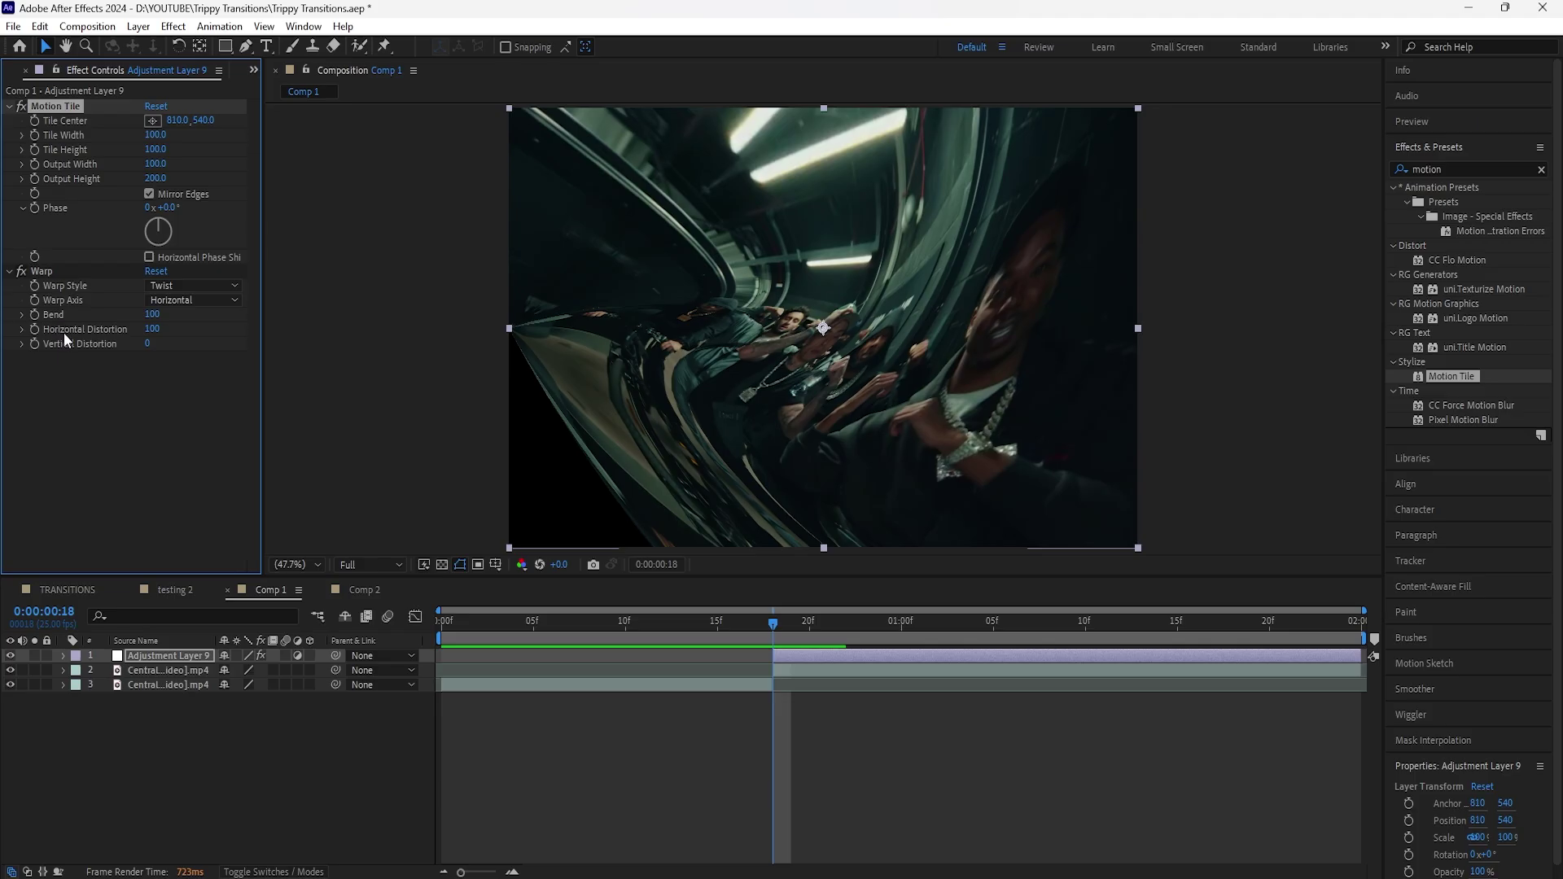
# Enable keyframing for Warp's Bend and Horizontal Distortion only at 0:00:00:18, and reveal the adjustment layer's keyframes
pyautogui.moveTo(34, 315); pyautogui.dragTo(35, 345)
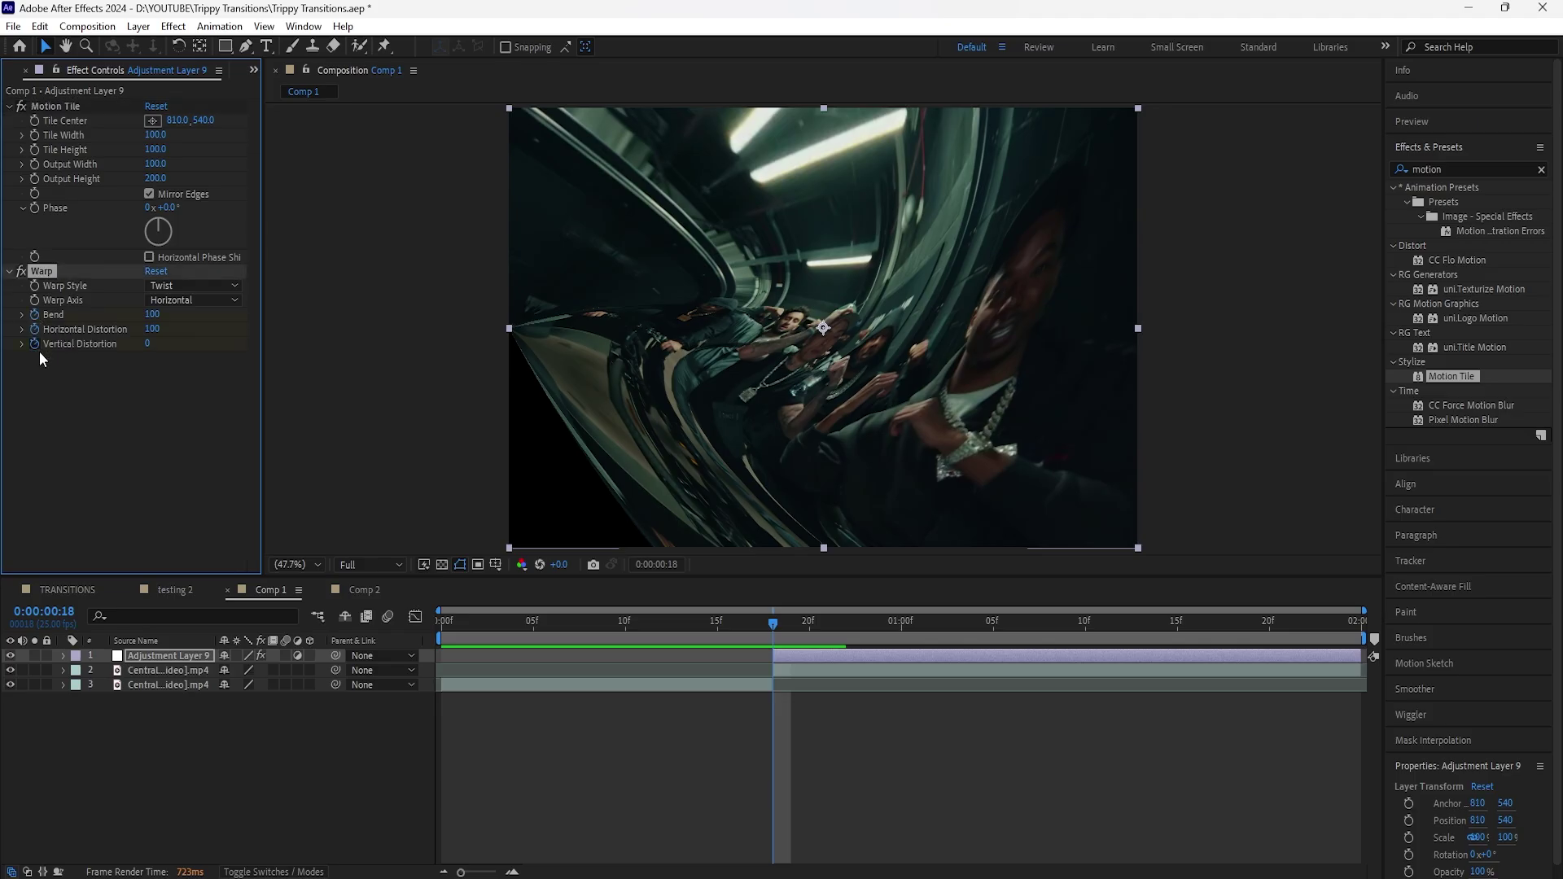
pyautogui.hotkey('ctrl', 'z')
pyautogui.click(188, 656)
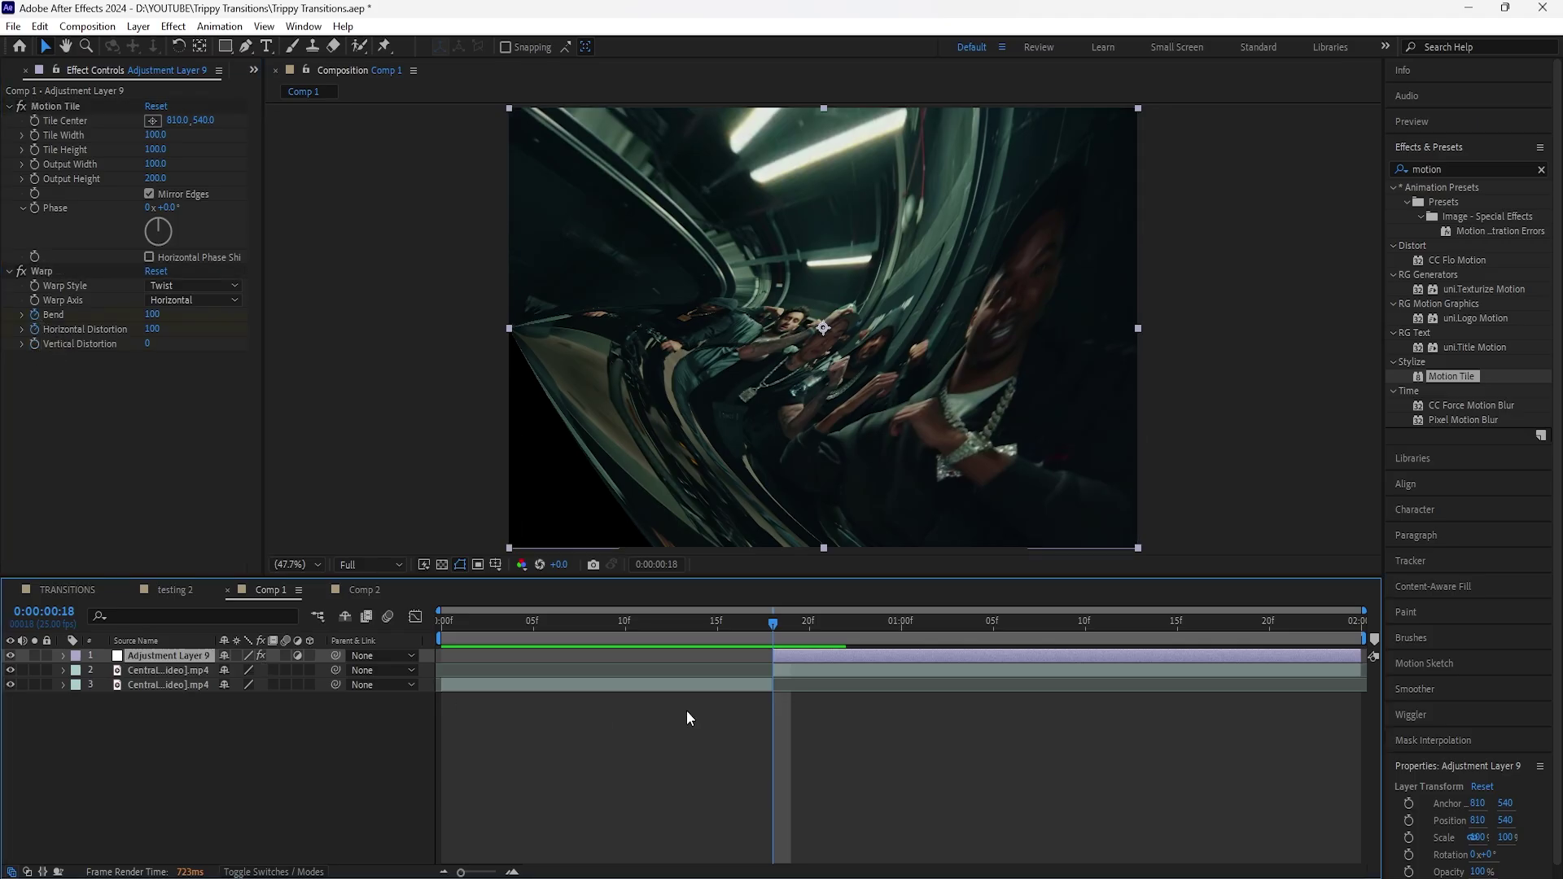
pyautogui.press('u')
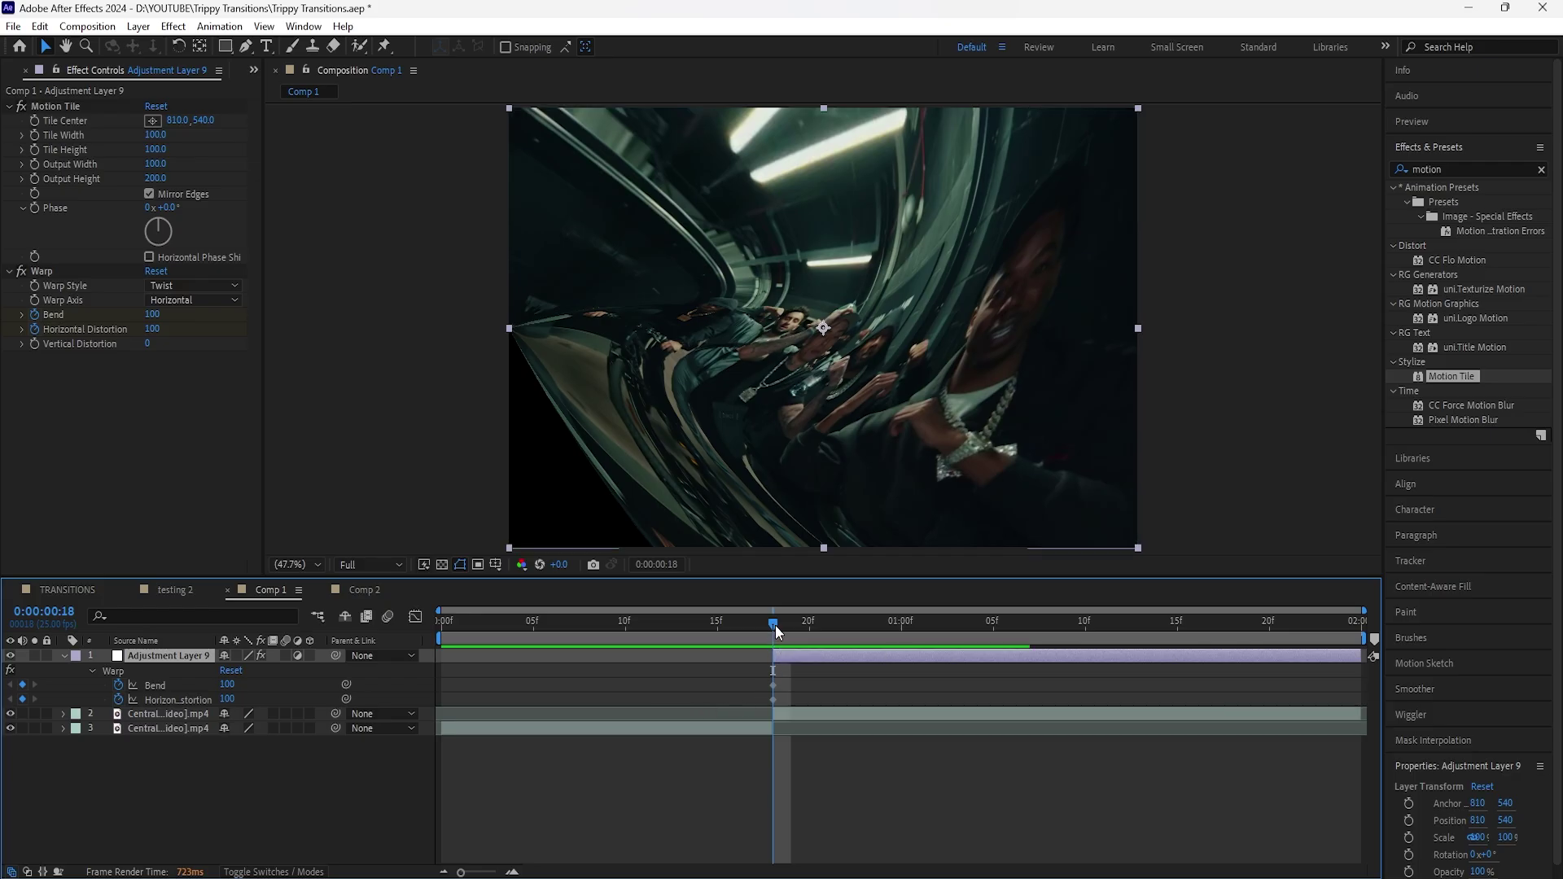
# Keyframe Warp's Bend and Horizontal Distortion to 0 at 0:00:01:13
pyautogui.hotkey('shift', 'pagedown')
pyautogui.hotkey('shift', 'pagedown')
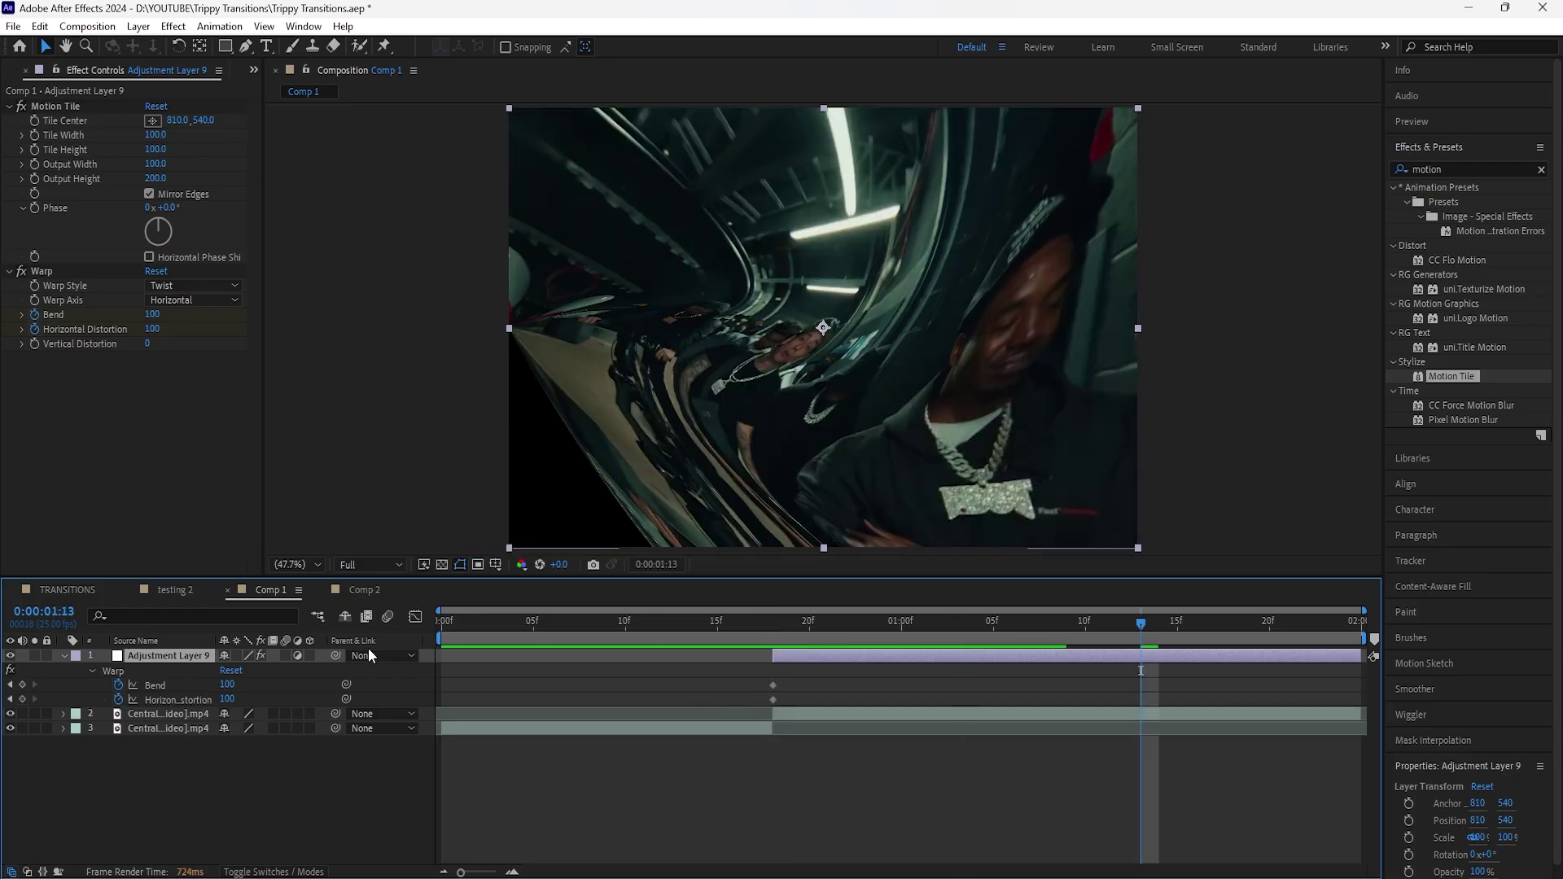
pyautogui.click(227, 685)
pyautogui.write('0')
pyautogui.press('Return')
pyautogui.click(227, 699)
pyautogui.write('0')
pyautogui.press('Return')
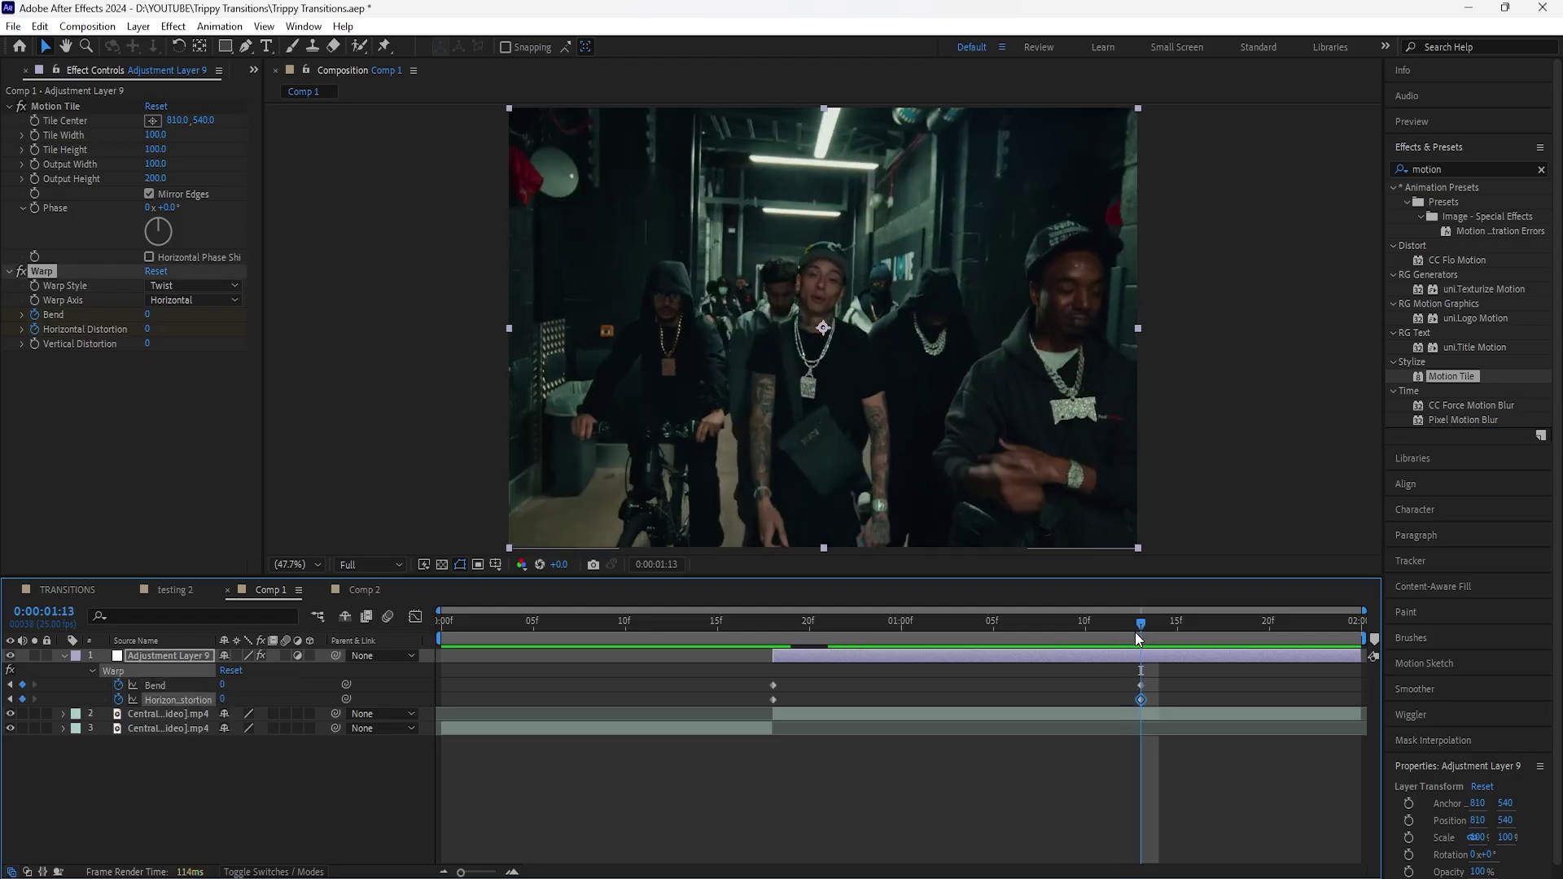
# Apply Optics Compensation to the adjustment layer with Reverse Lens Distortion on and Field Of View at 150
pyautogui.click(977, 653)
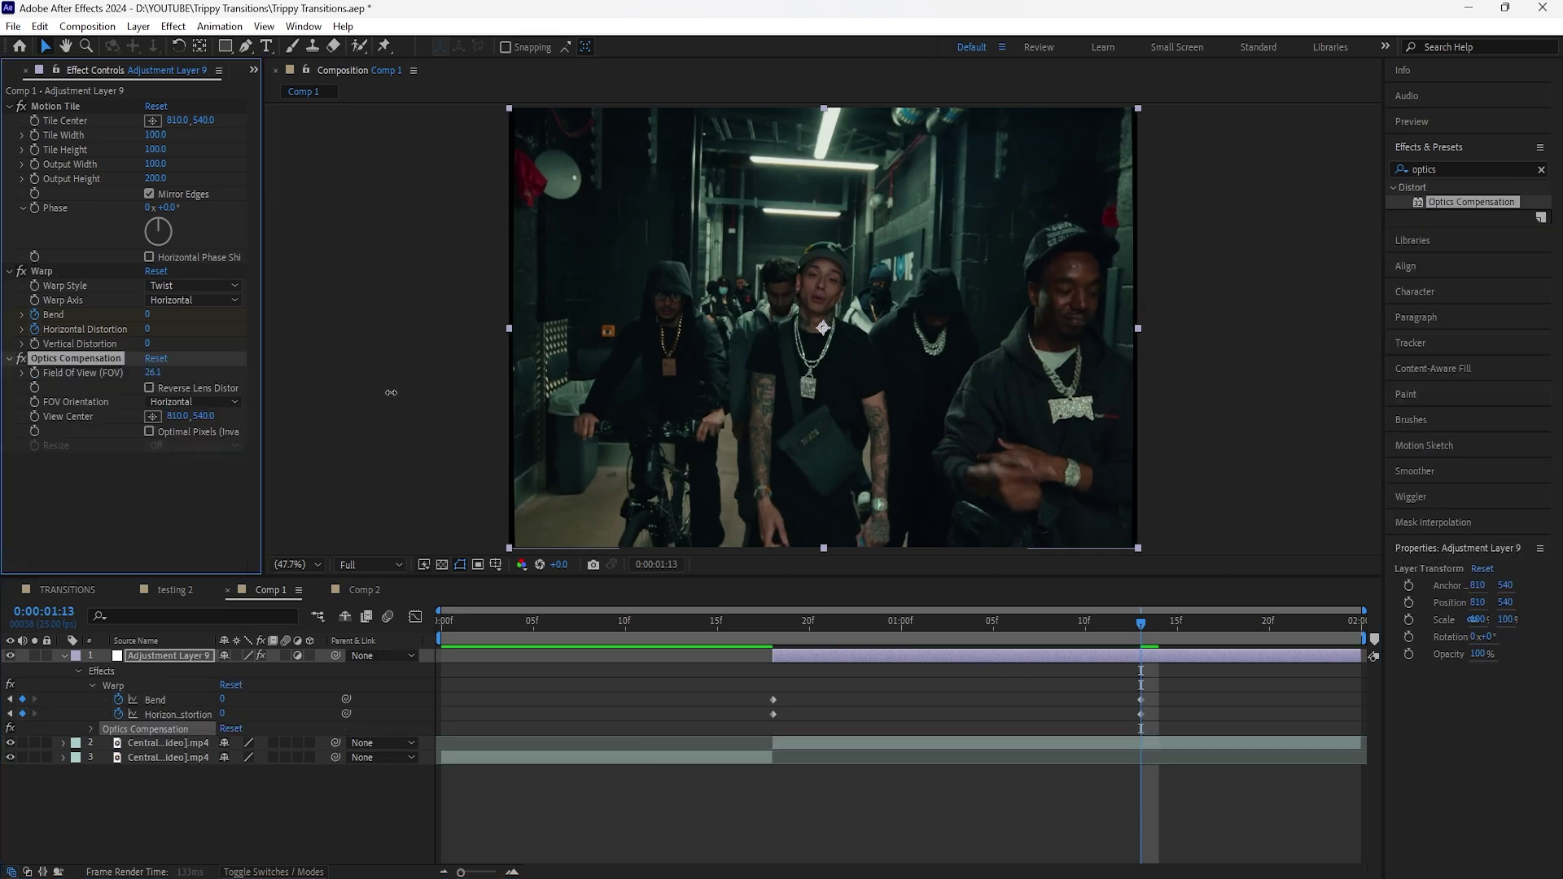
pyautogui.moveTo(391, 392); pyautogui.dragTo(1205, 444)
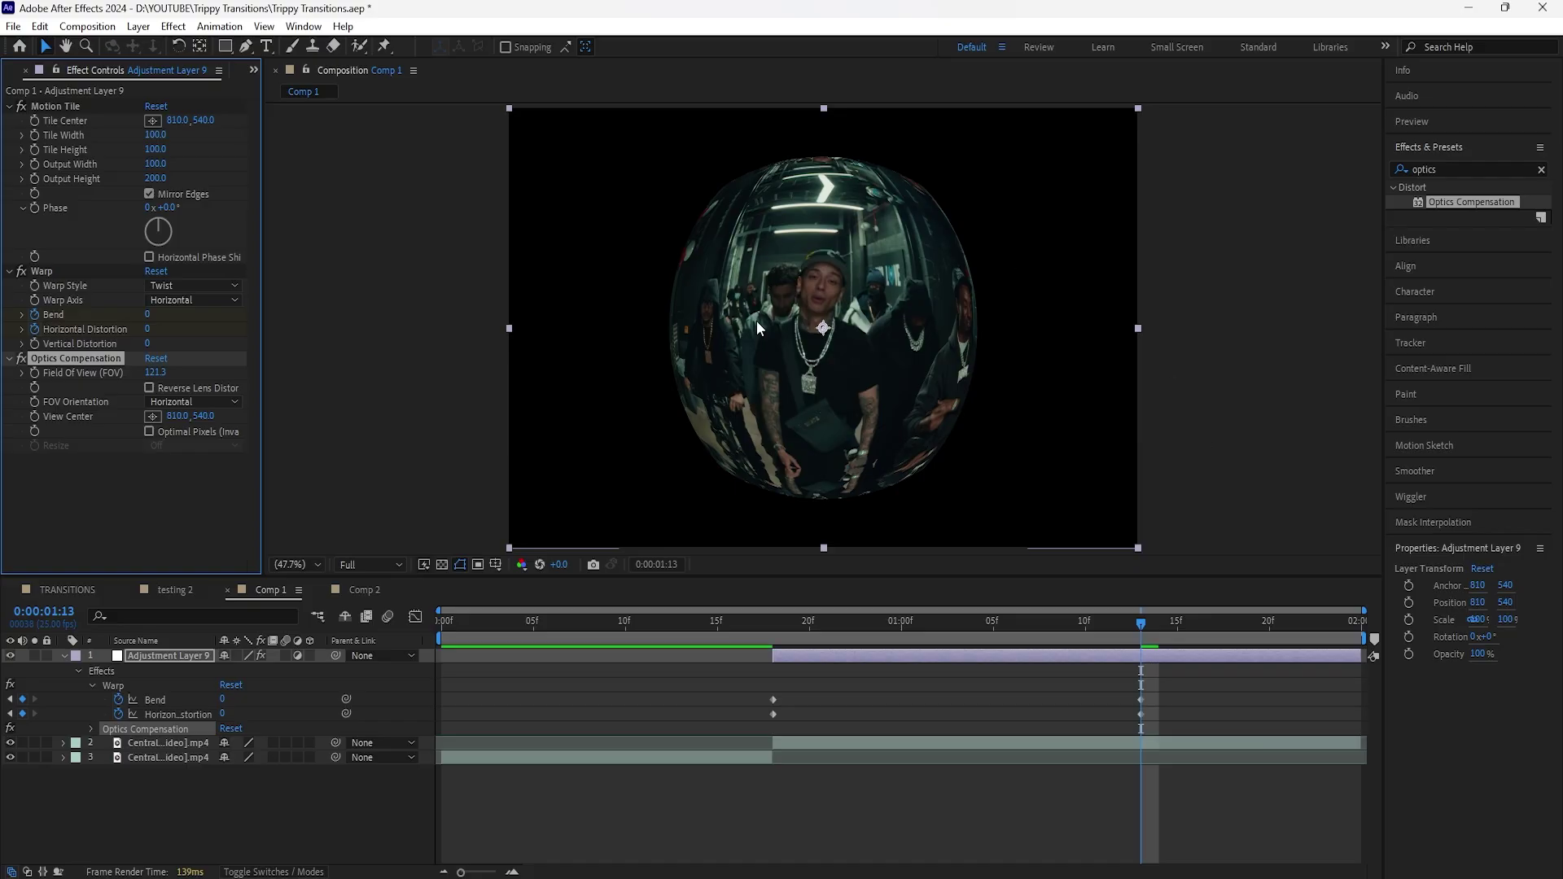
pyautogui.click(150, 388)
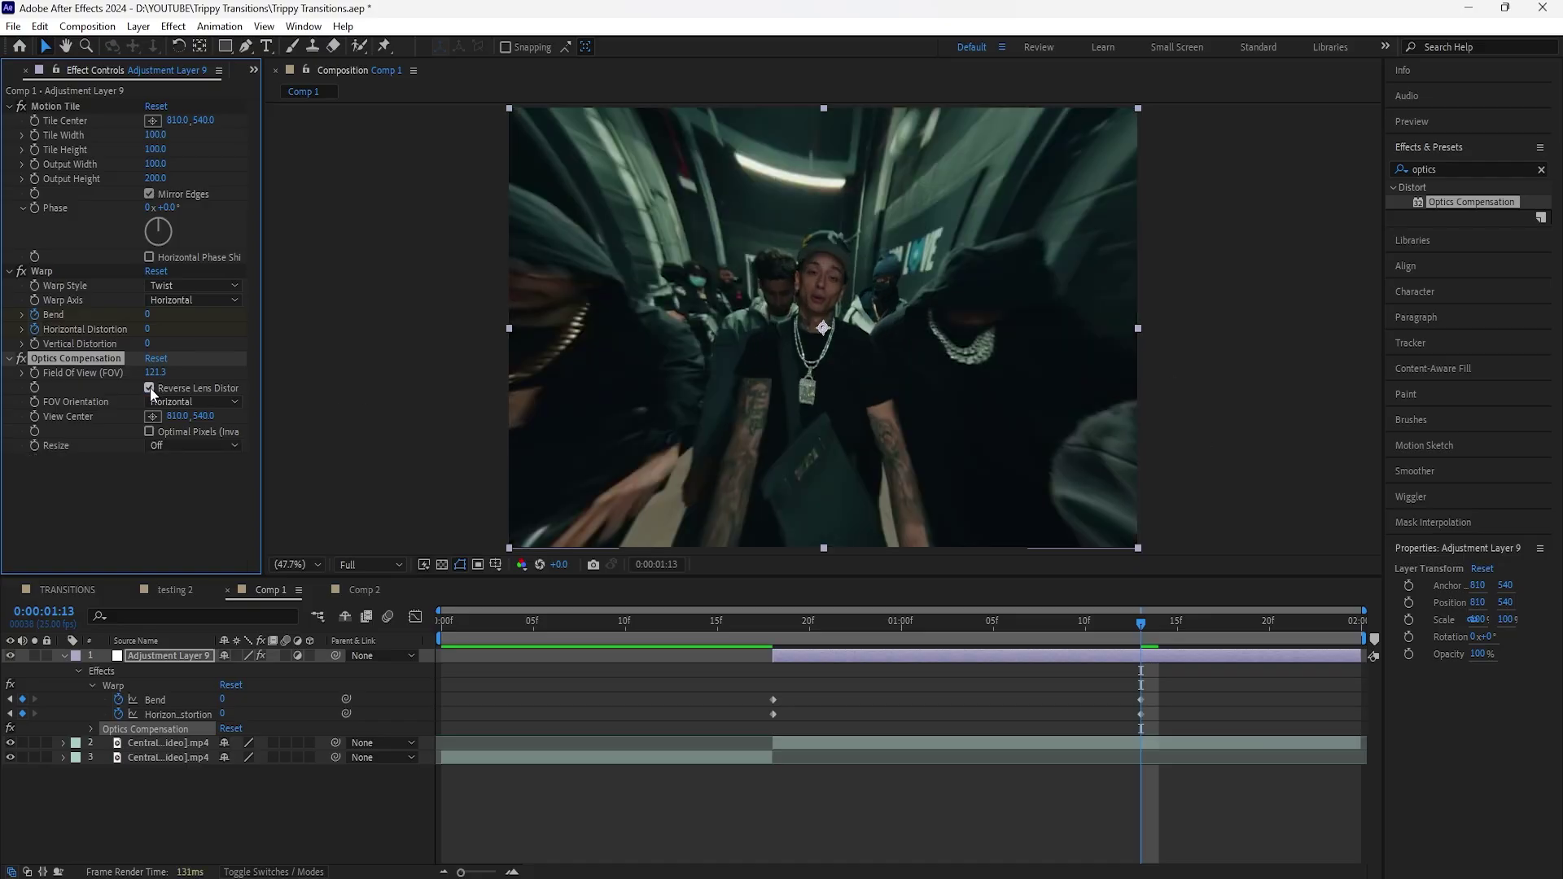
pyautogui.moveTo(154, 372); pyautogui.dragTo(223, 373)
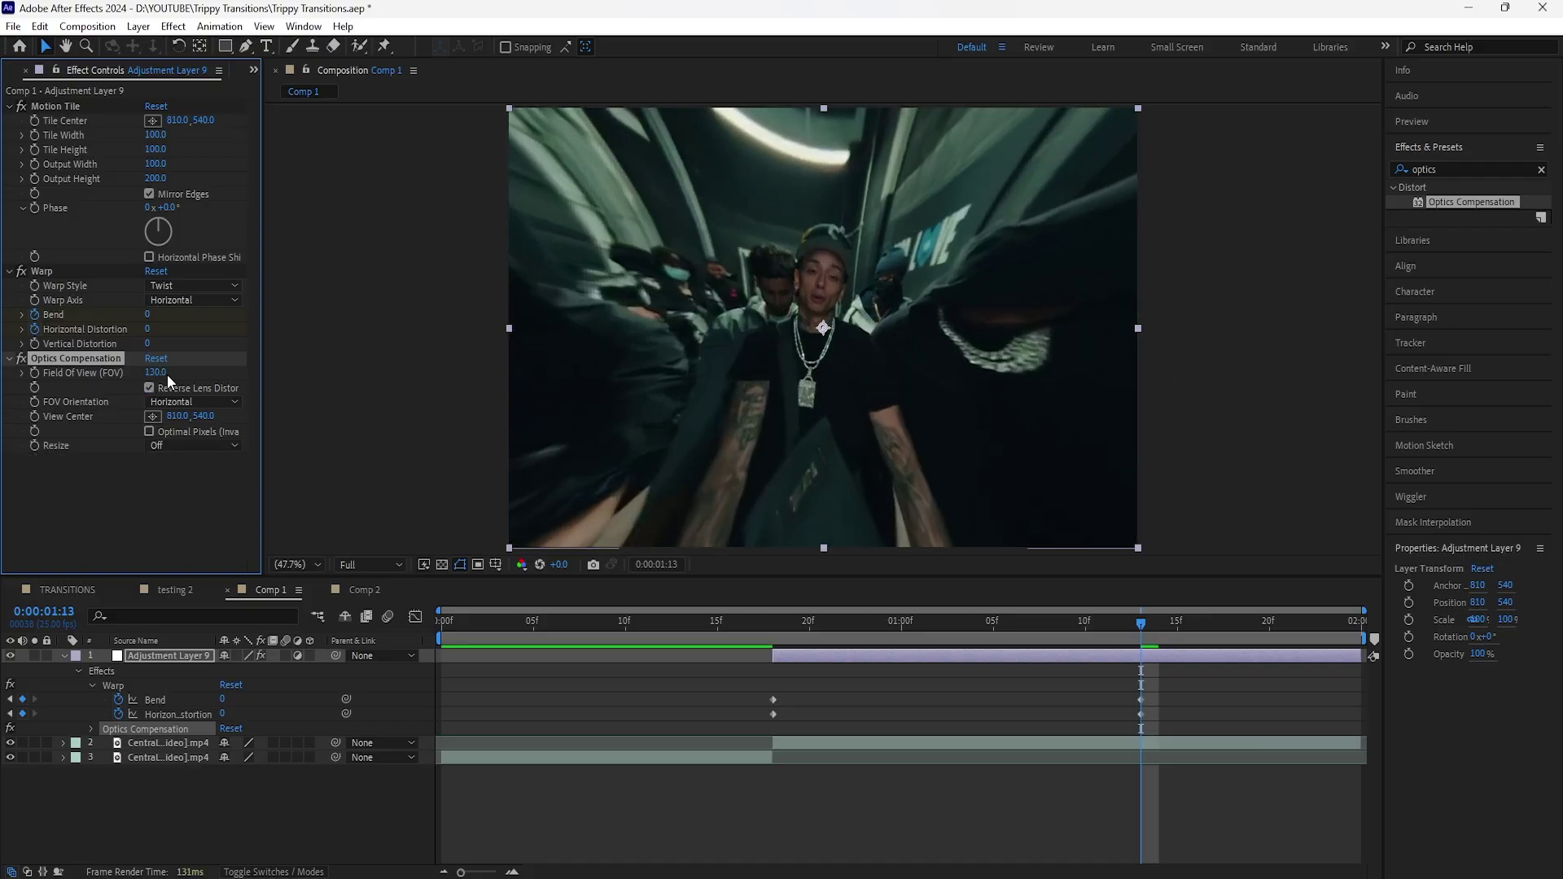
pyautogui.write('150')
pyautogui.press('Return')
# Return to the first keyframes at 0:00:00:18 and check the distorted frame for gaps against the transparency grid
pyautogui.press('j')
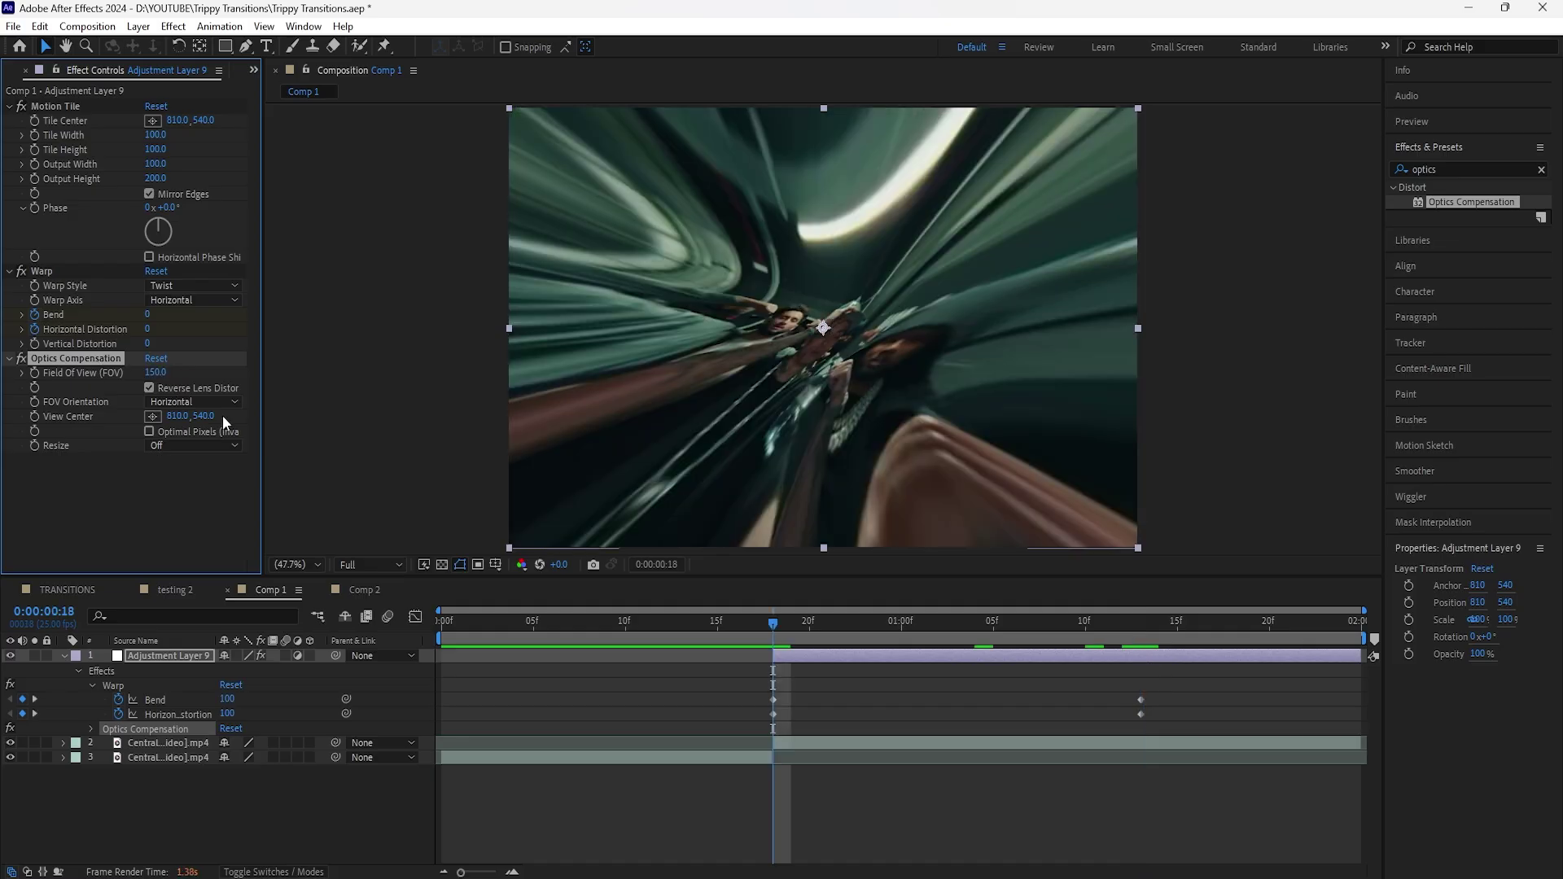
pyautogui.click(439, 564)
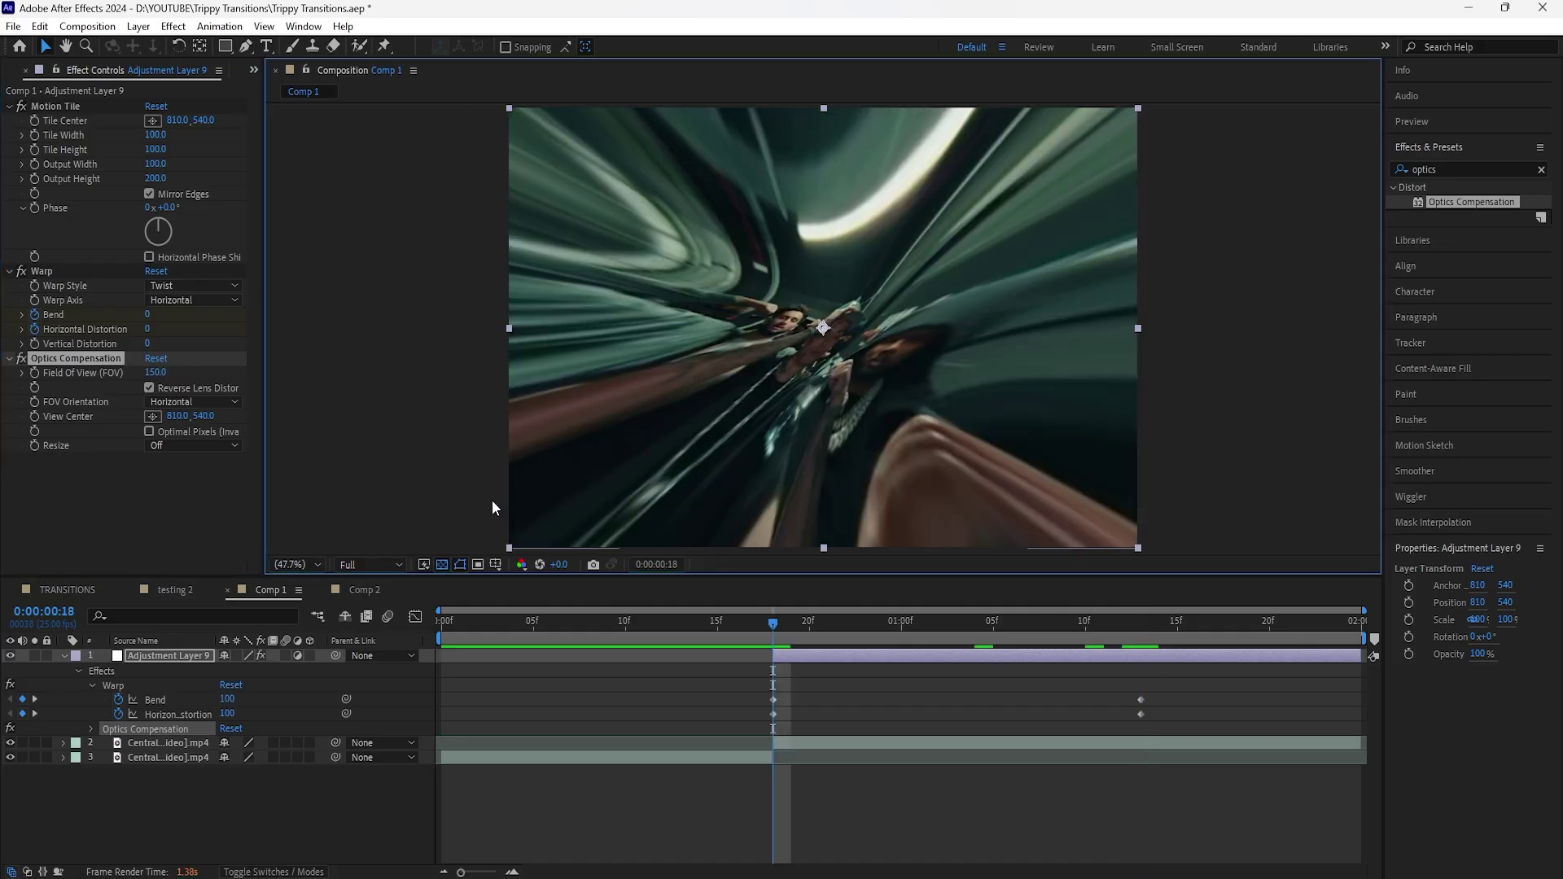
pyautogui.click(442, 563)
pyautogui.click(98, 359)
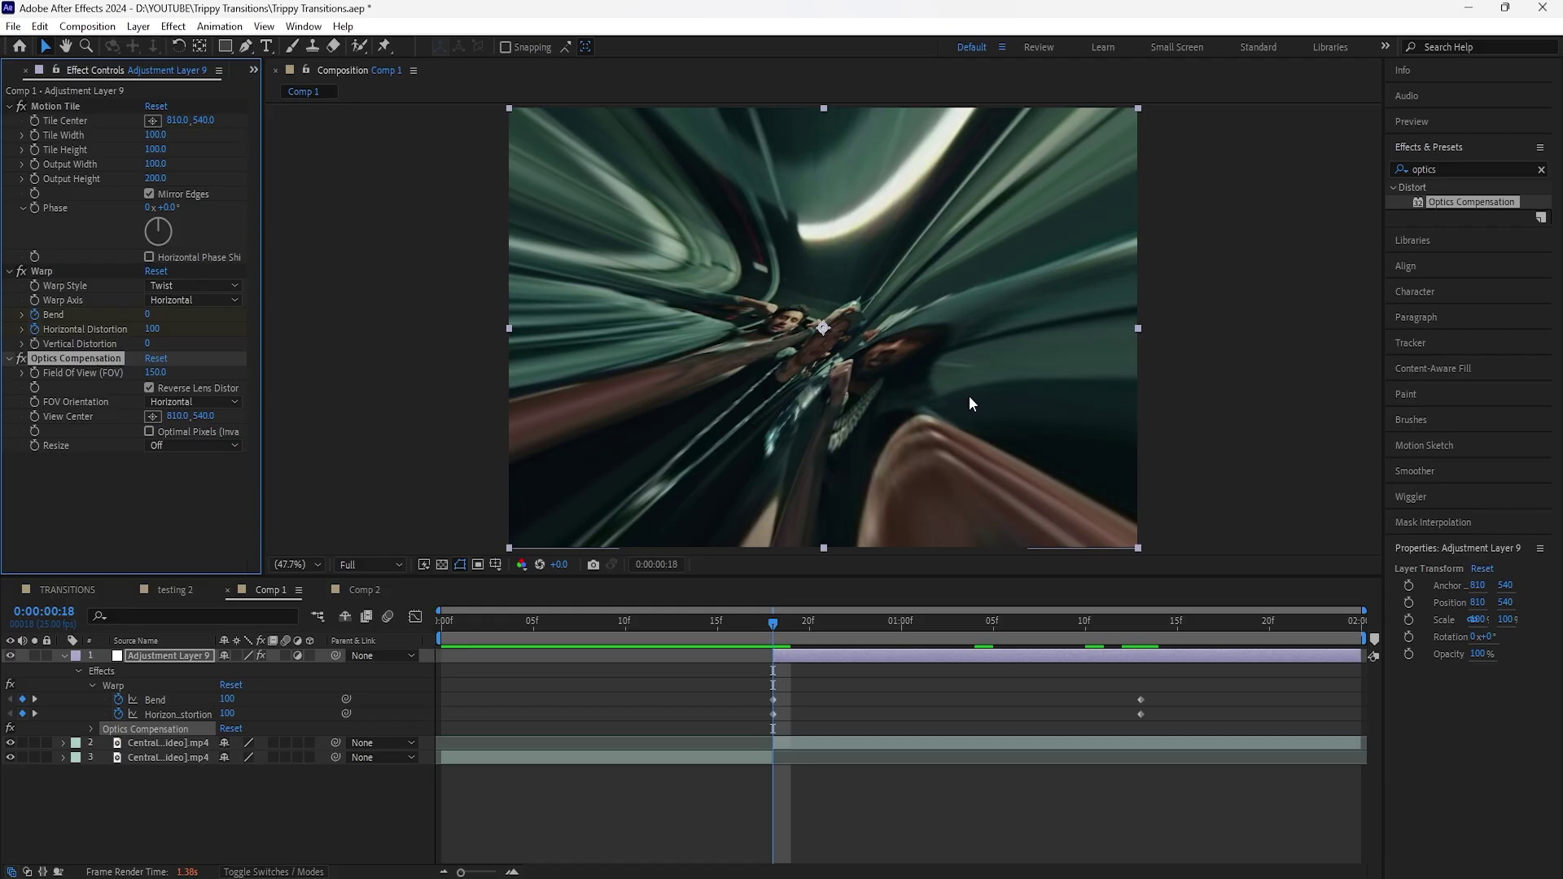
pyautogui.click(374, 561)
pyautogui.click(393, 565)
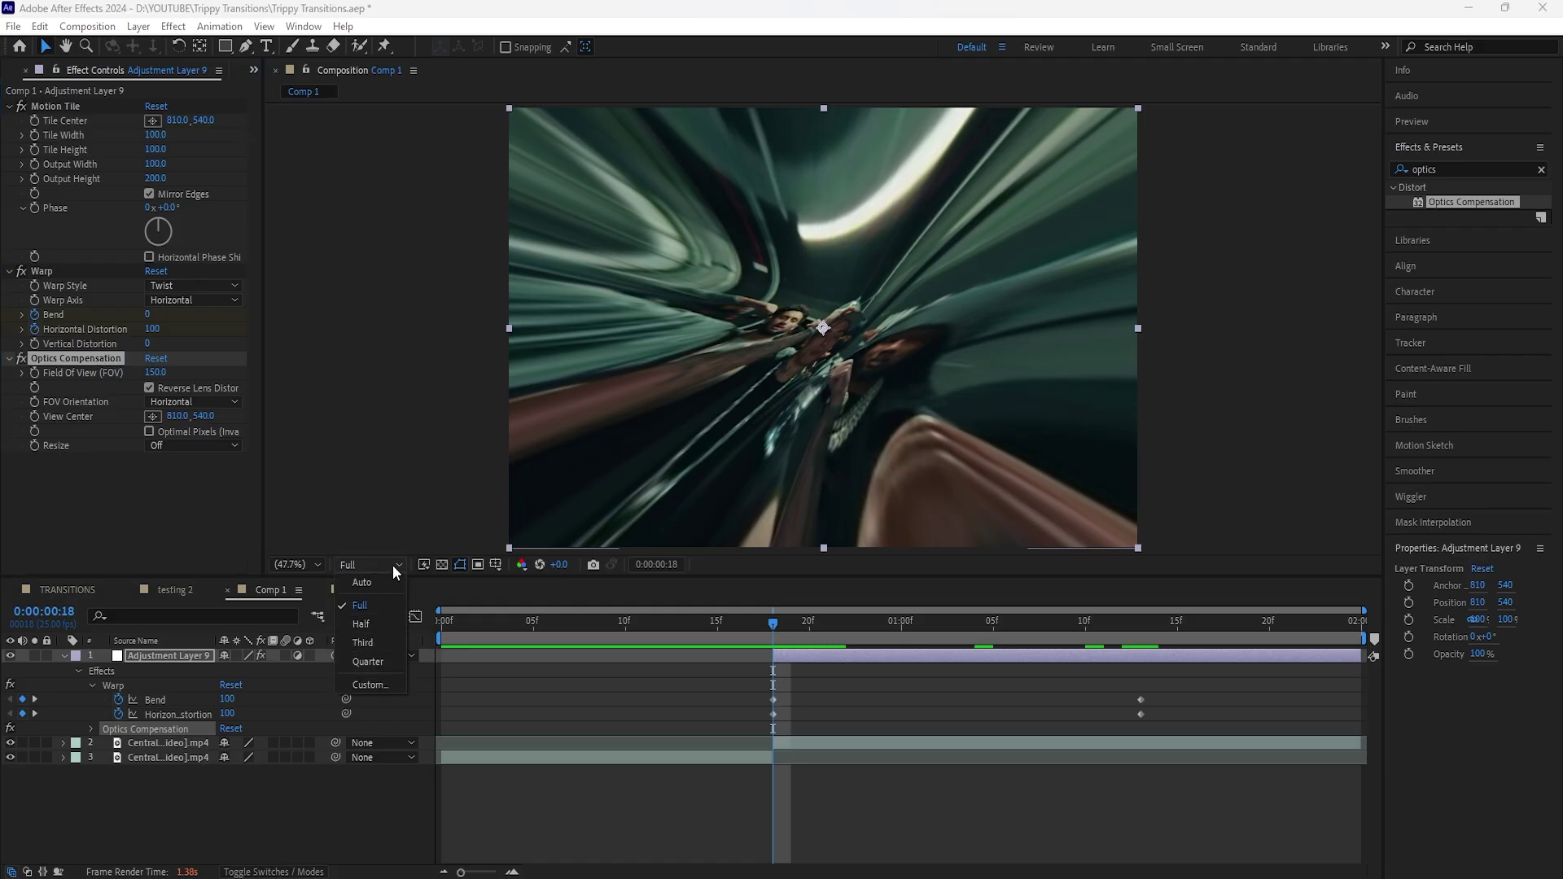
# Keyframe Optics Compensation's Field Of View at 0:00:00:18 and reveal the adjustment layer's animated properties
pyautogui.click(107, 358)
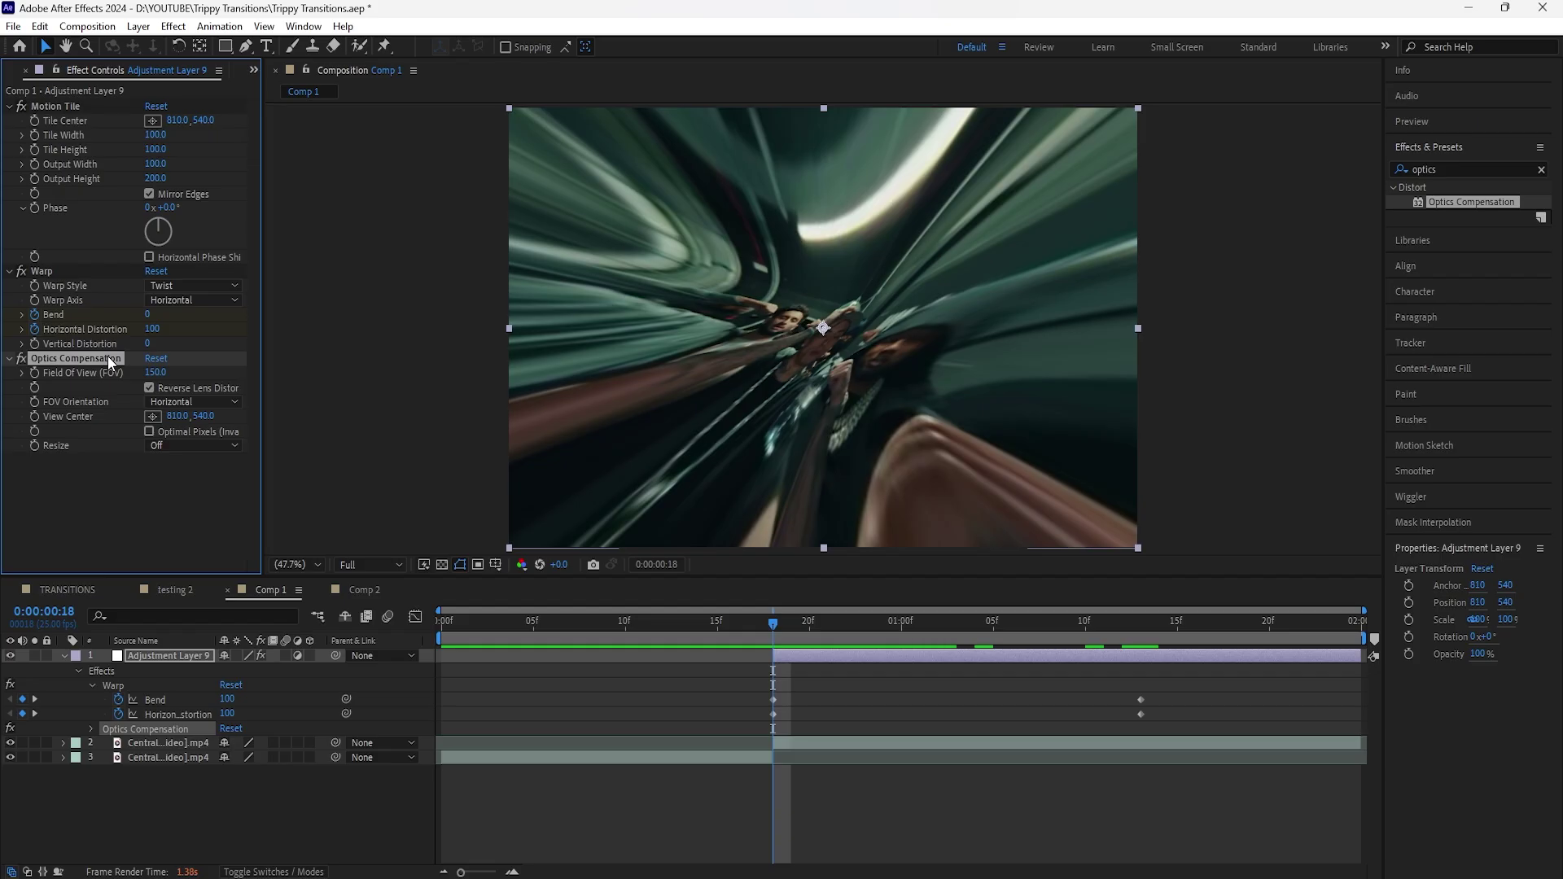
pyautogui.click(185, 655)
pyautogui.press('u')
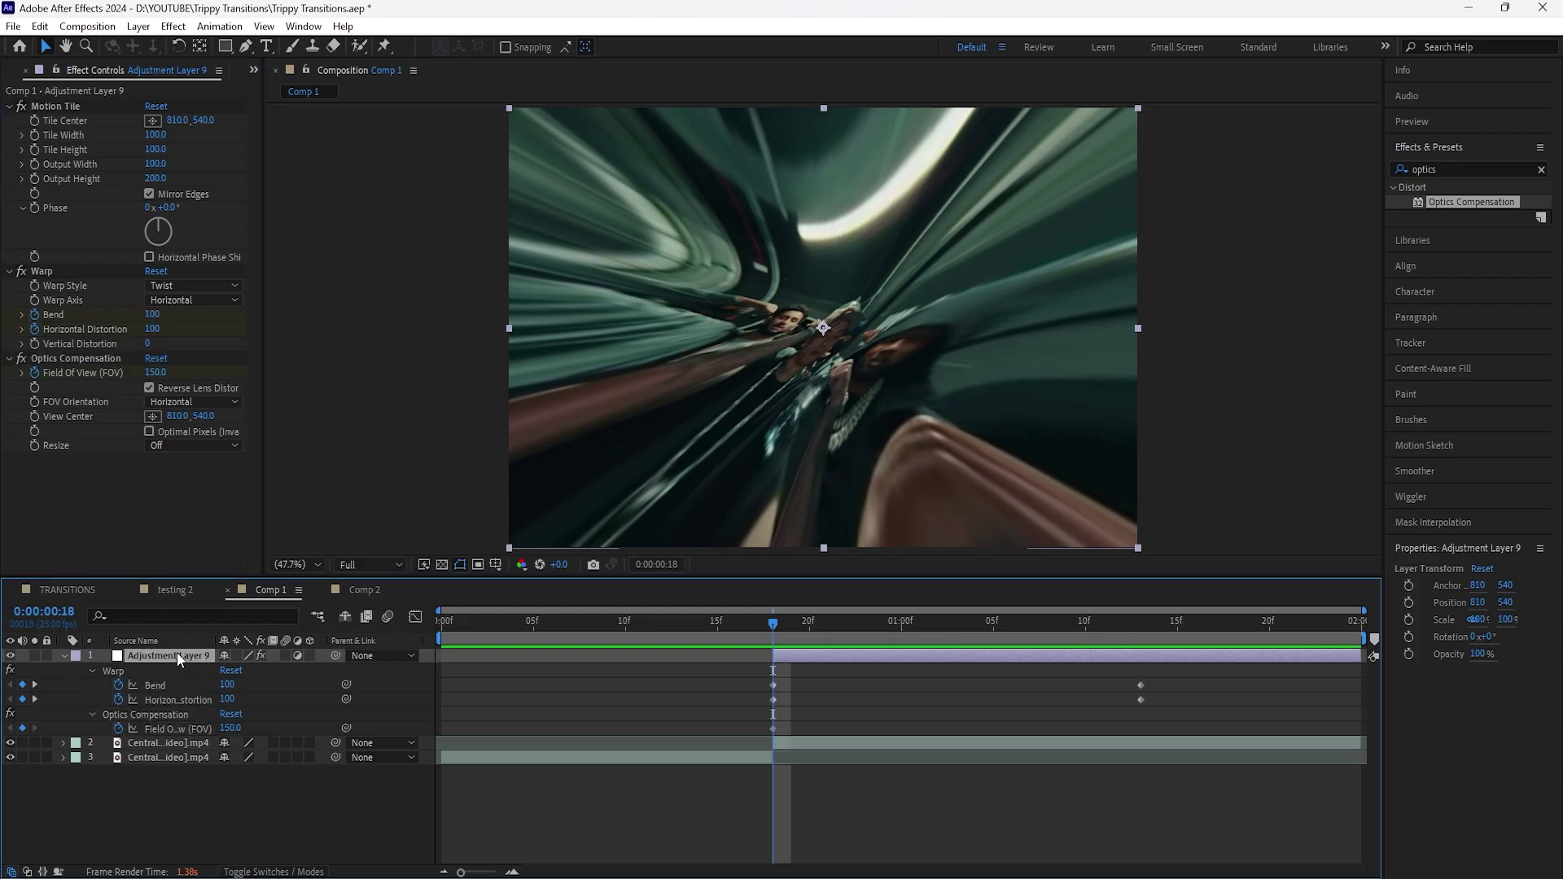
# Keyframe Optics Compensation's Field Of View to 0 at 0:00:01:13 and preview the transition
pyautogui.press('k')
pyautogui.click(232, 729)
pyautogui.write('0')
pyautogui.press('Return')
pyautogui.moveTo(643, 624); pyautogui.dragTo(612, 704)
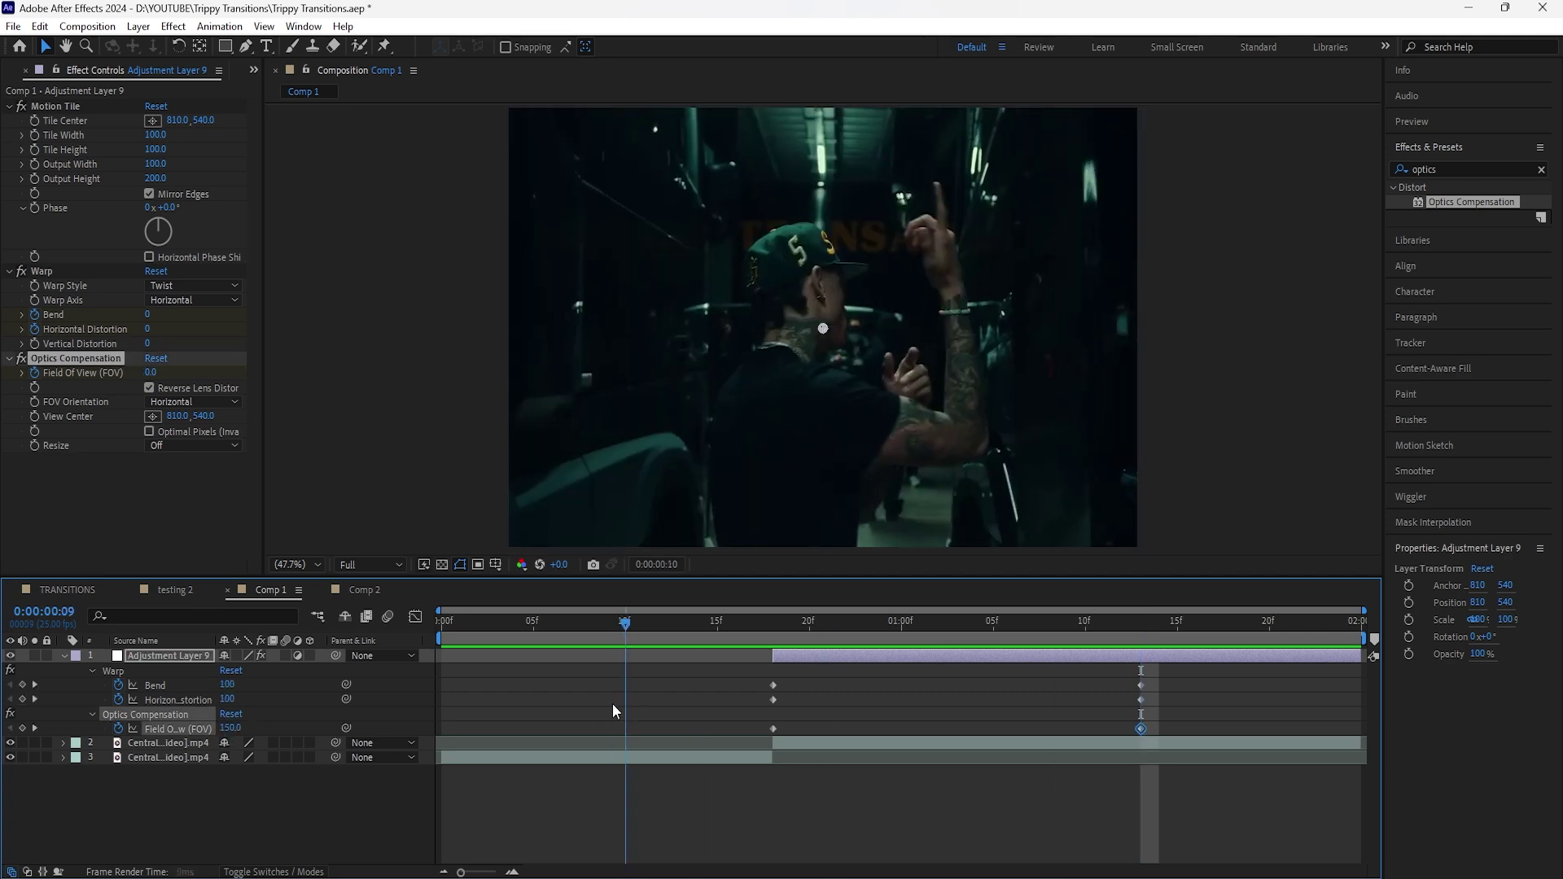
pyautogui.press('space')
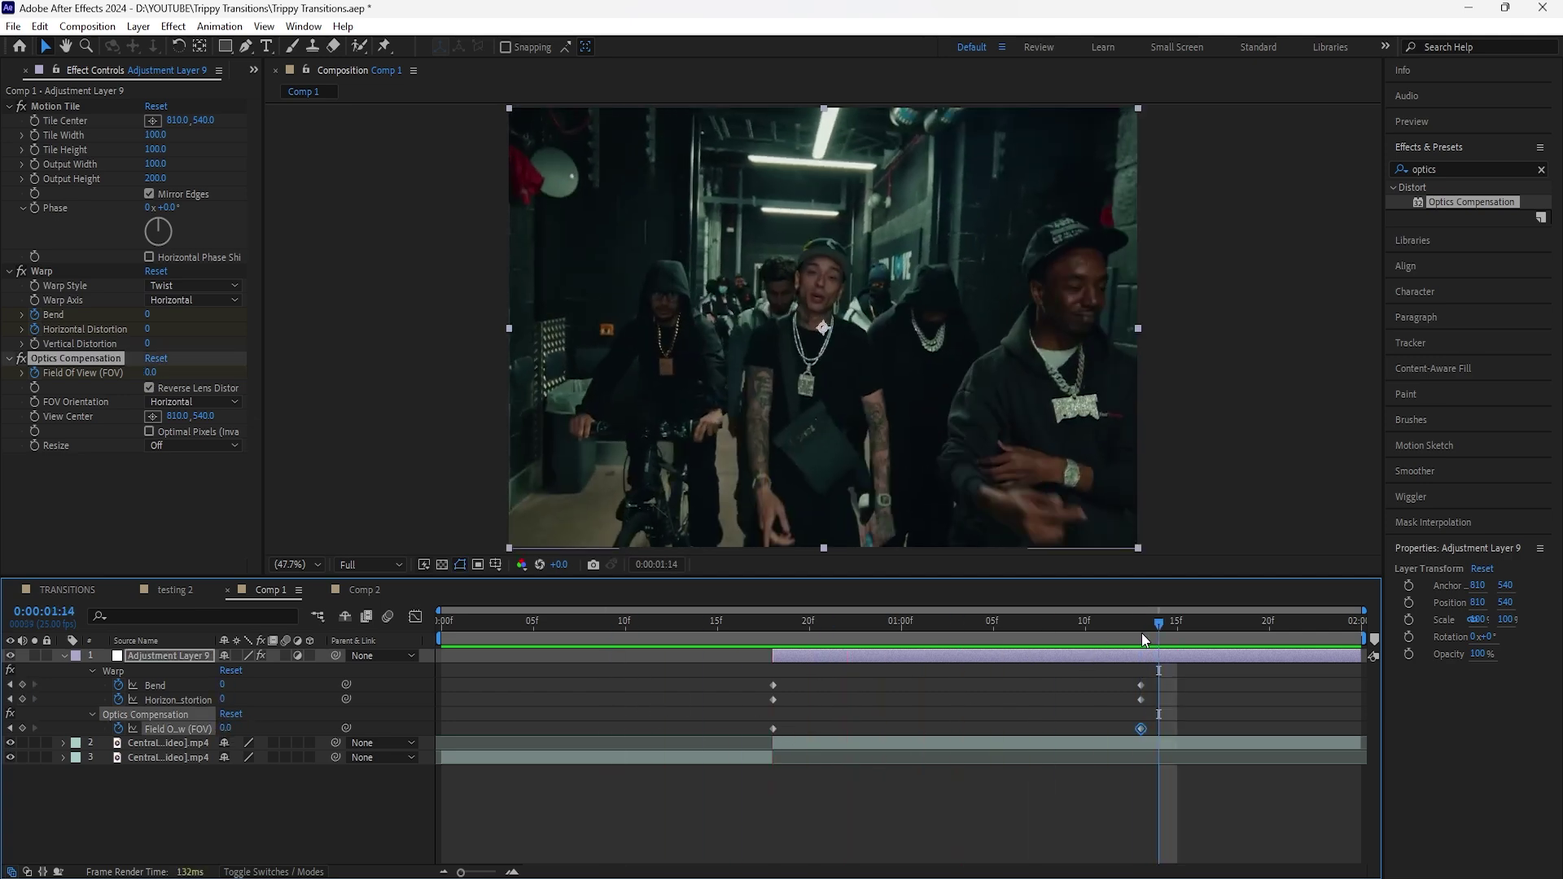
pyautogui.moveTo(1110, 626); pyautogui.dragTo(700, 694)
pyautogui.press('space')
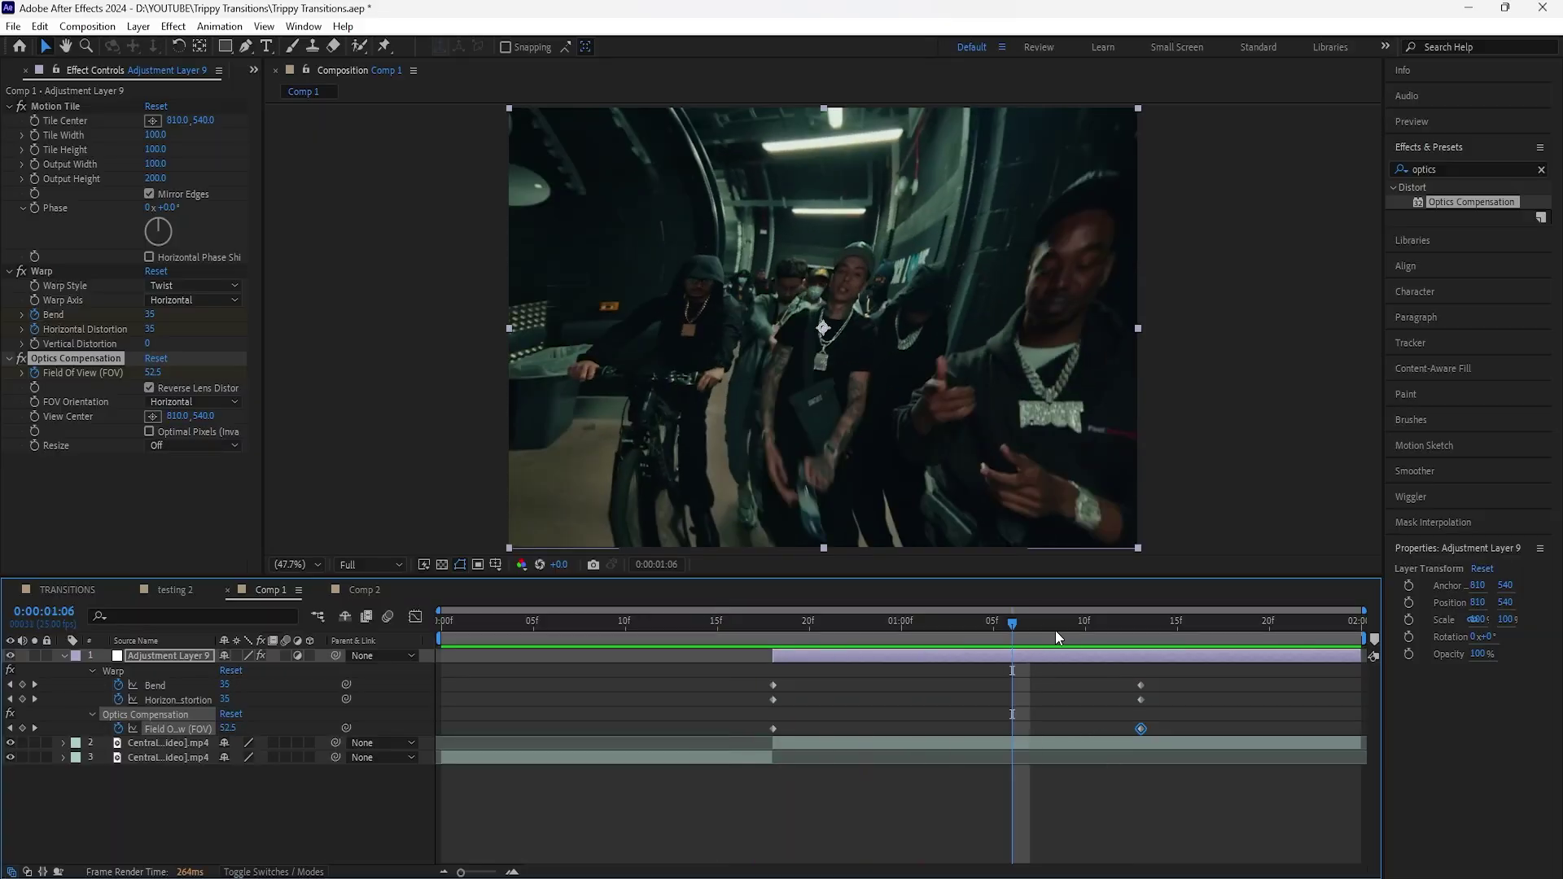
# Apply CC Radial Blur to the adjustment layer with type Fading Zoom and keyframe its Amount at 80 at 0:00:00:18
pyautogui.click(1541, 170)
pyautogui.write('radial')
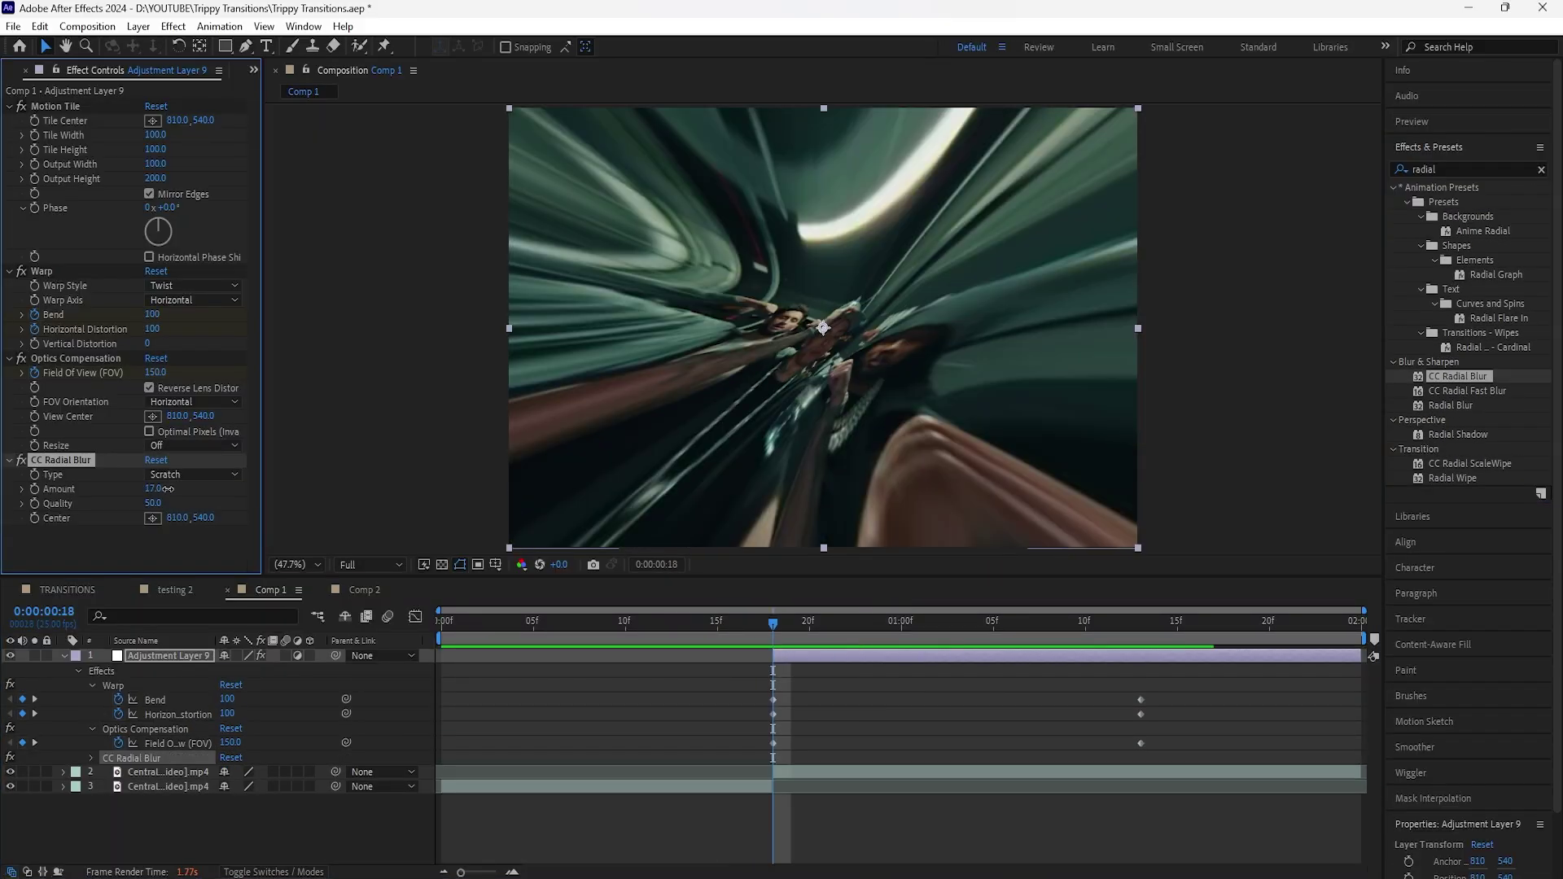
pyautogui.moveTo(168, 490); pyautogui.dragTo(167, 489)
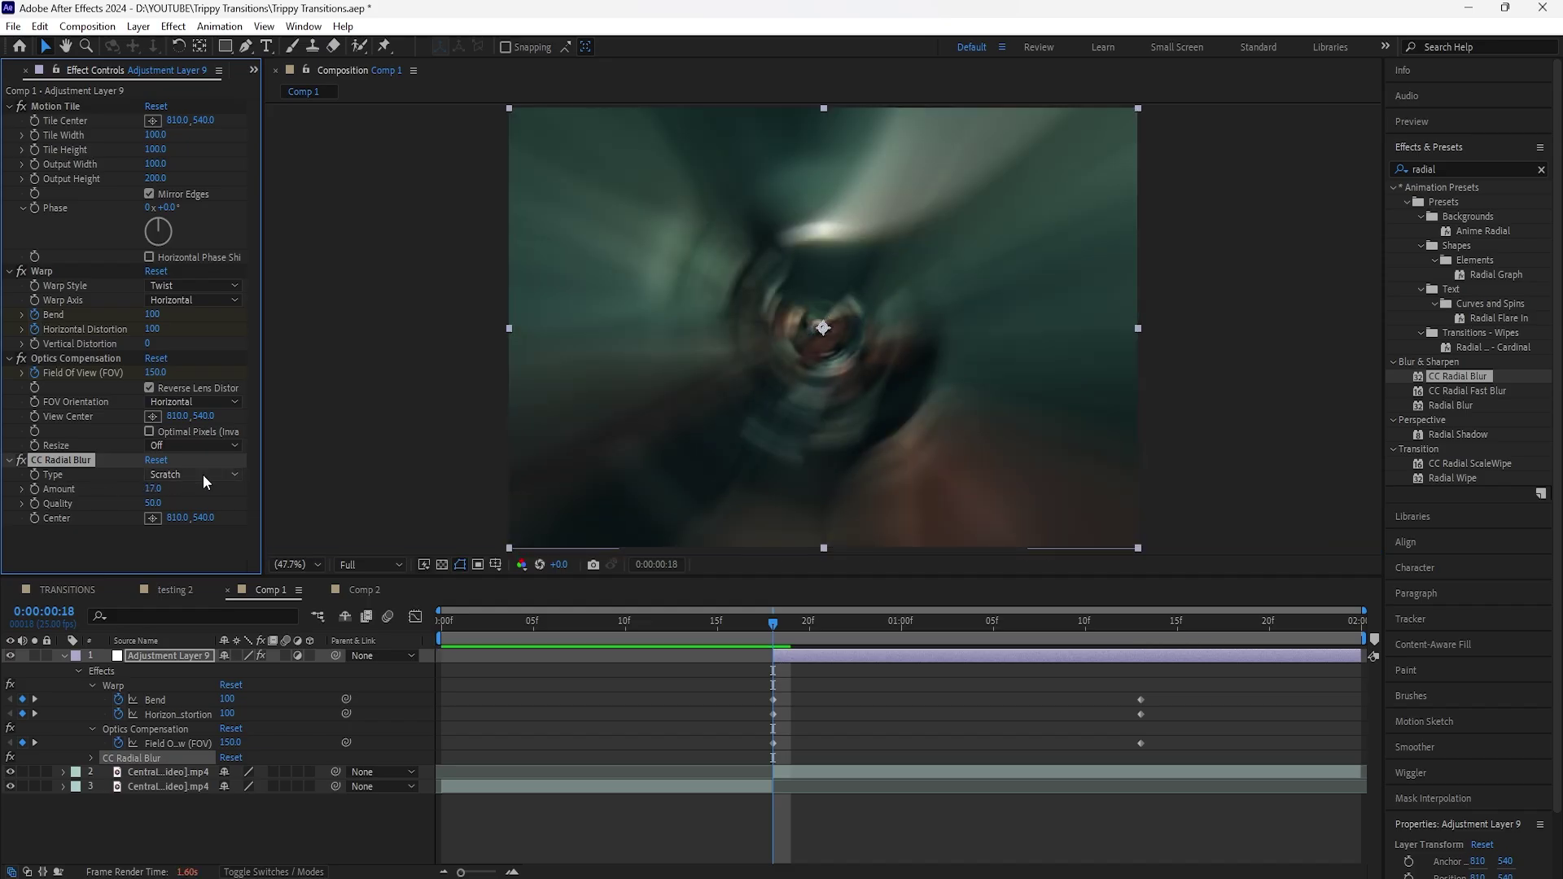
pyautogui.click(203, 475)
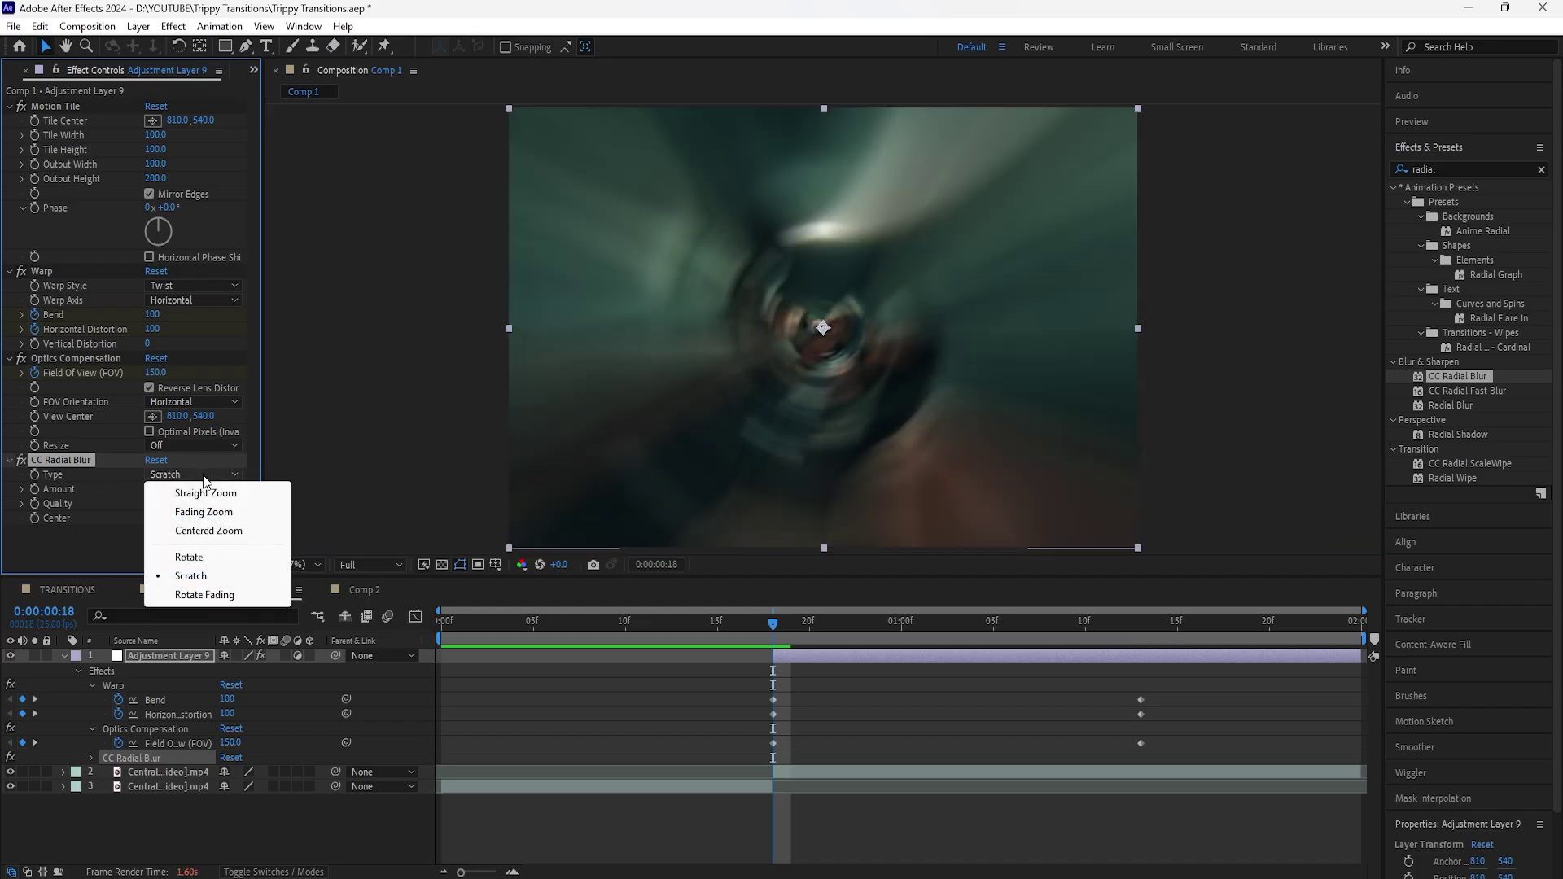
pyautogui.click(237, 513)
pyautogui.moveTo(158, 488); pyautogui.dragTo(207, 487)
pyautogui.click(153, 488)
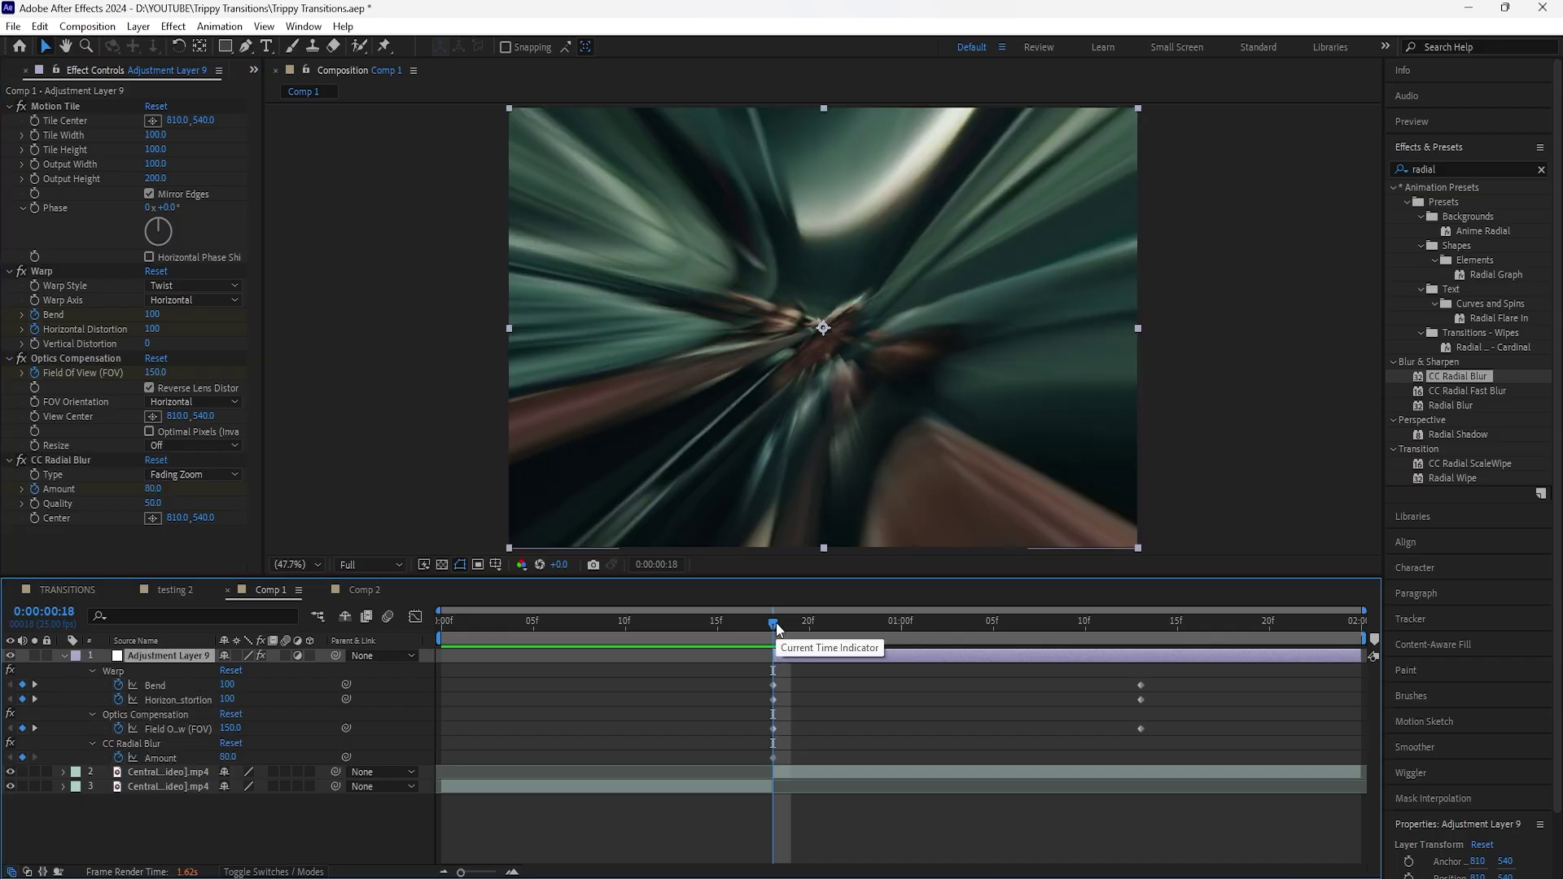
# Keyframe CC Radial Blur's Amount to 0 at 0:00:01:03 and play back the transition
pyautogui.hotkey('shift', 'pagedown')
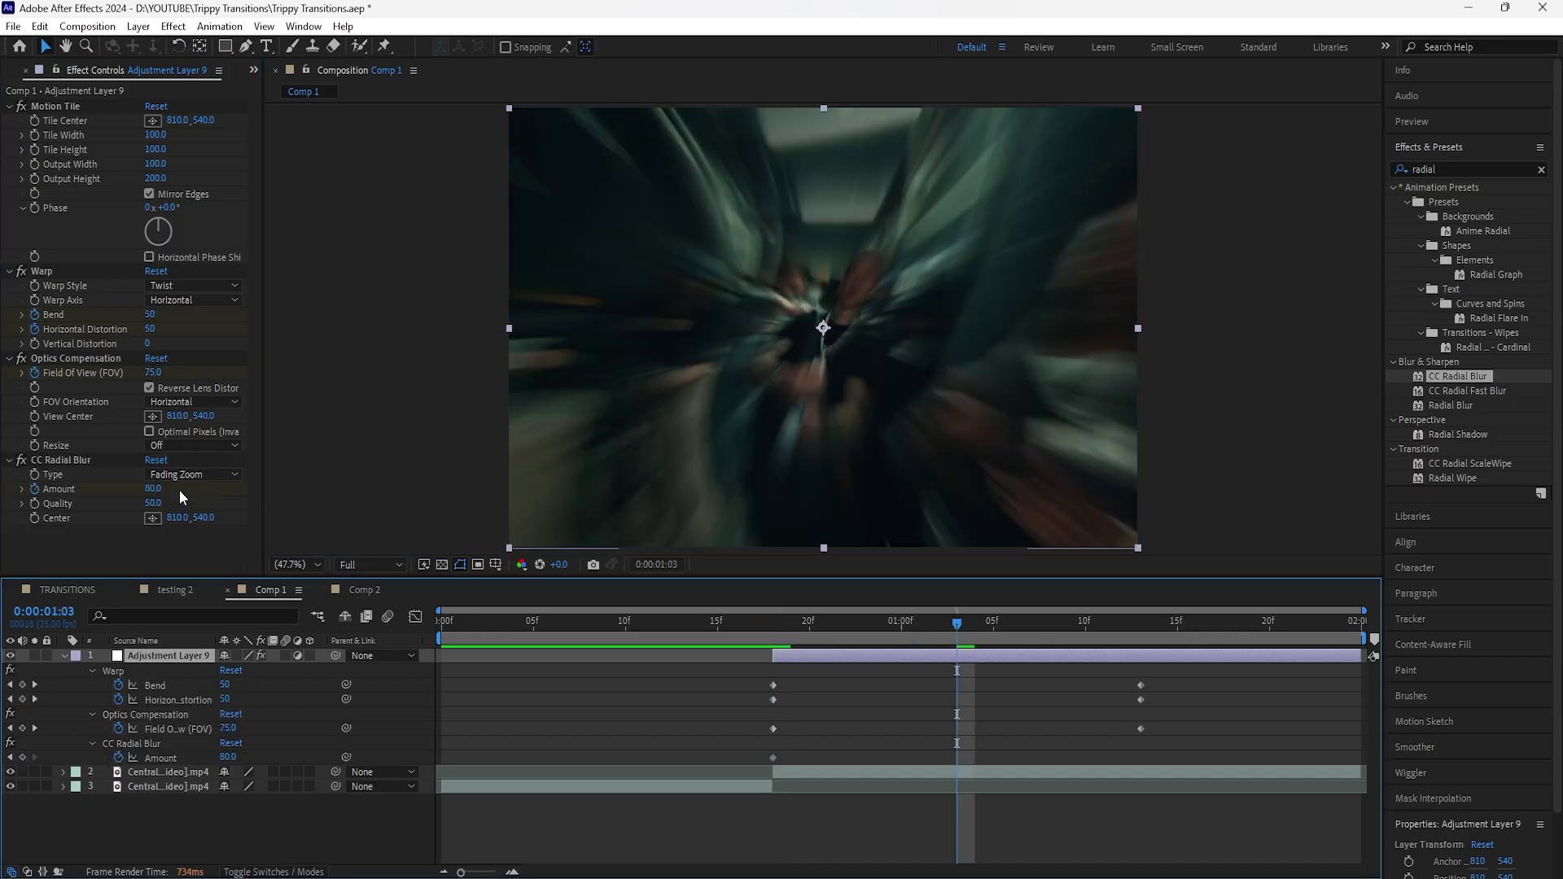
pyautogui.click(169, 487)
pyautogui.click(155, 489)
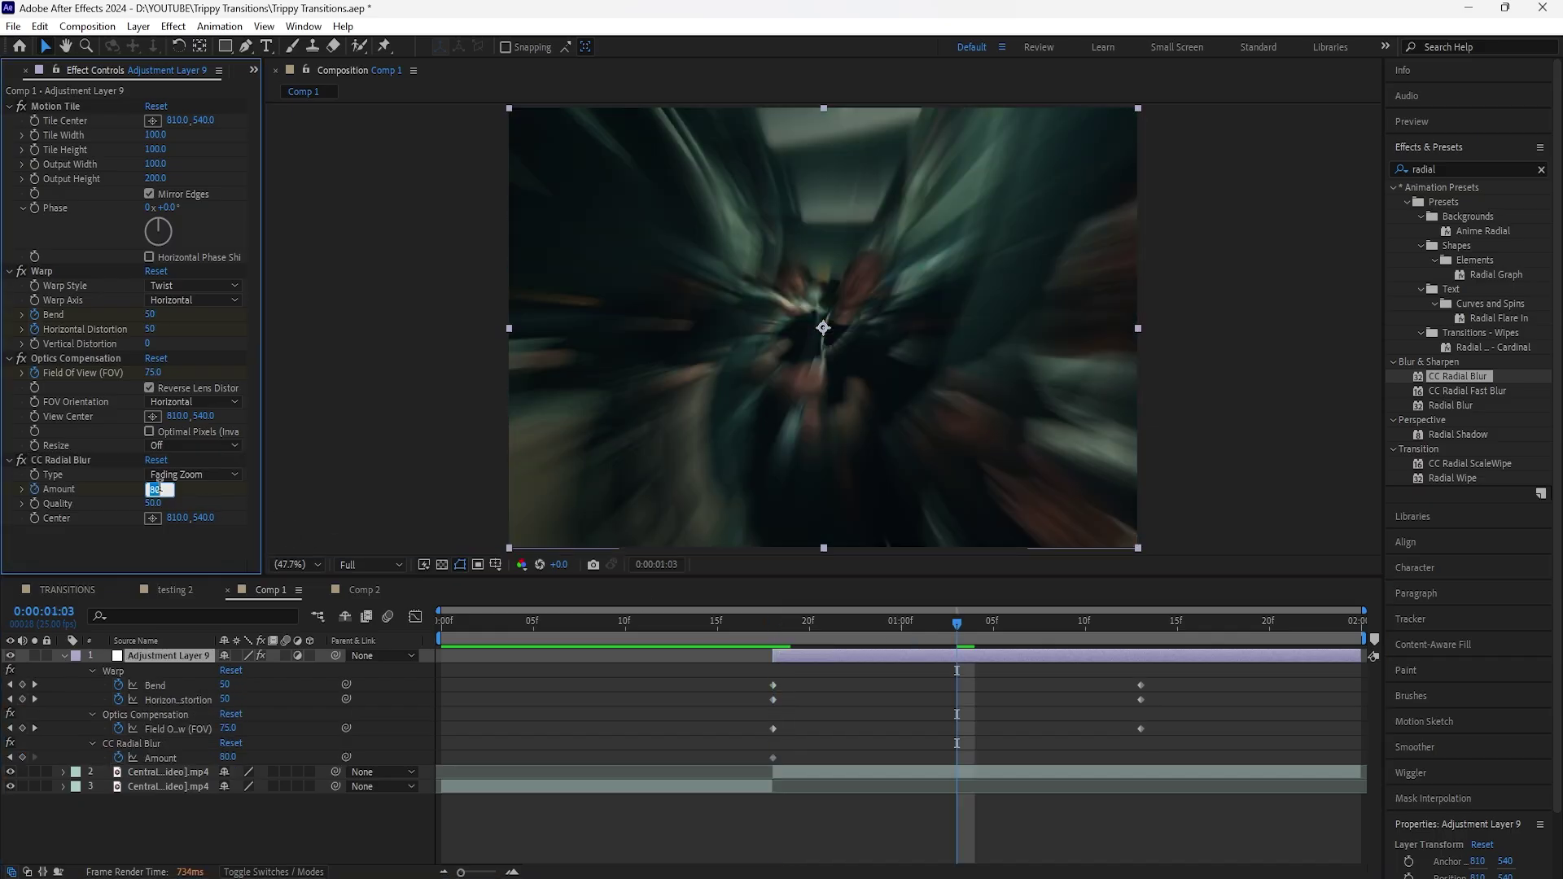
pyautogui.write('0')
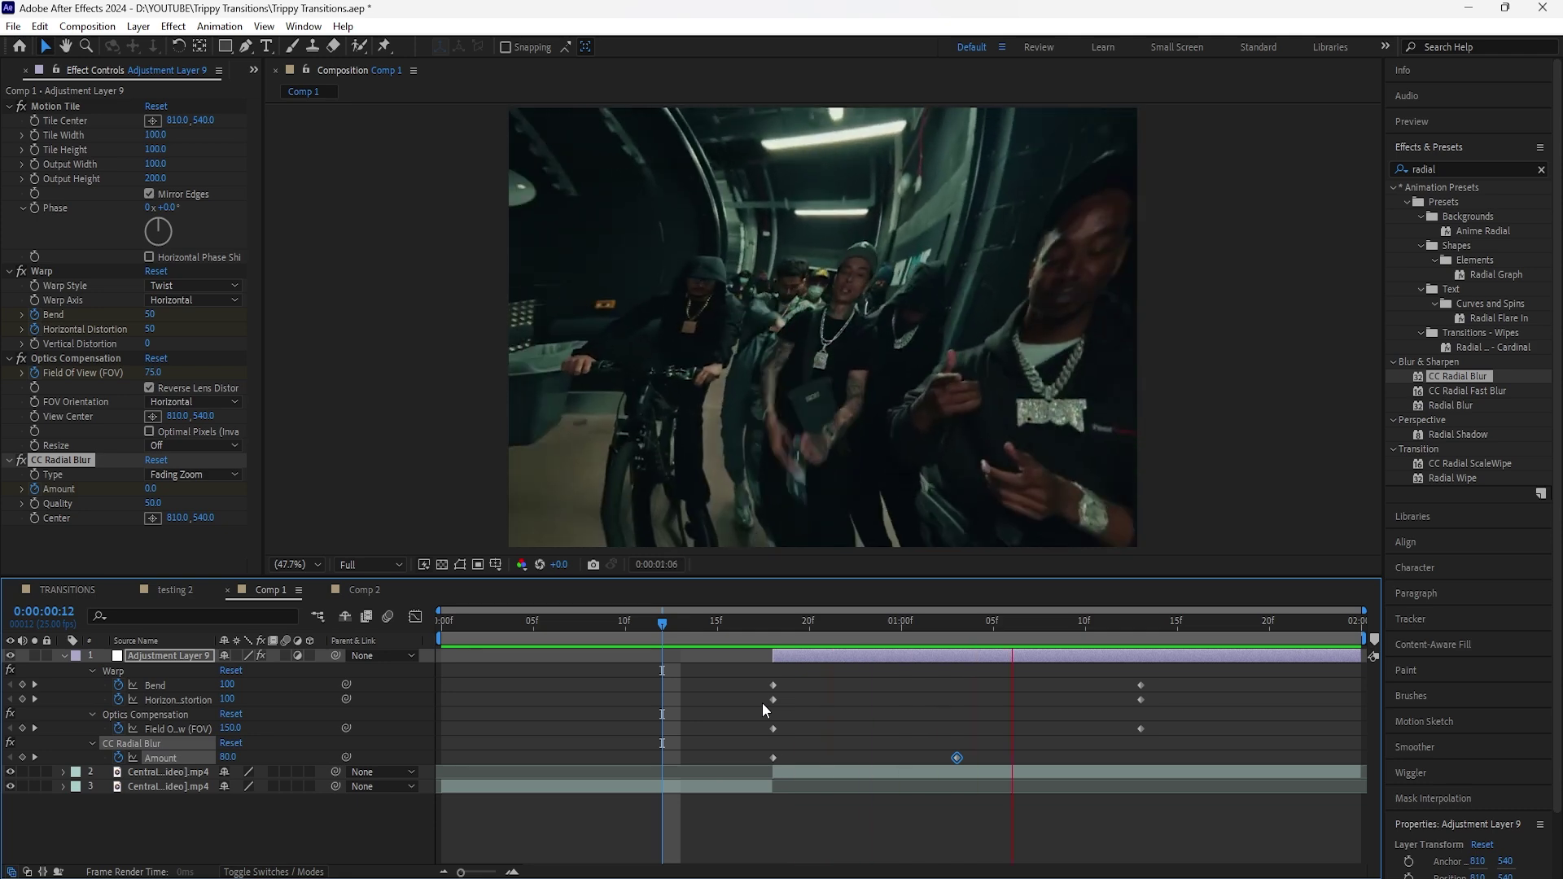
pyautogui.press('space')
pyautogui.moveTo(762, 624); pyautogui.dragTo(570, 627)
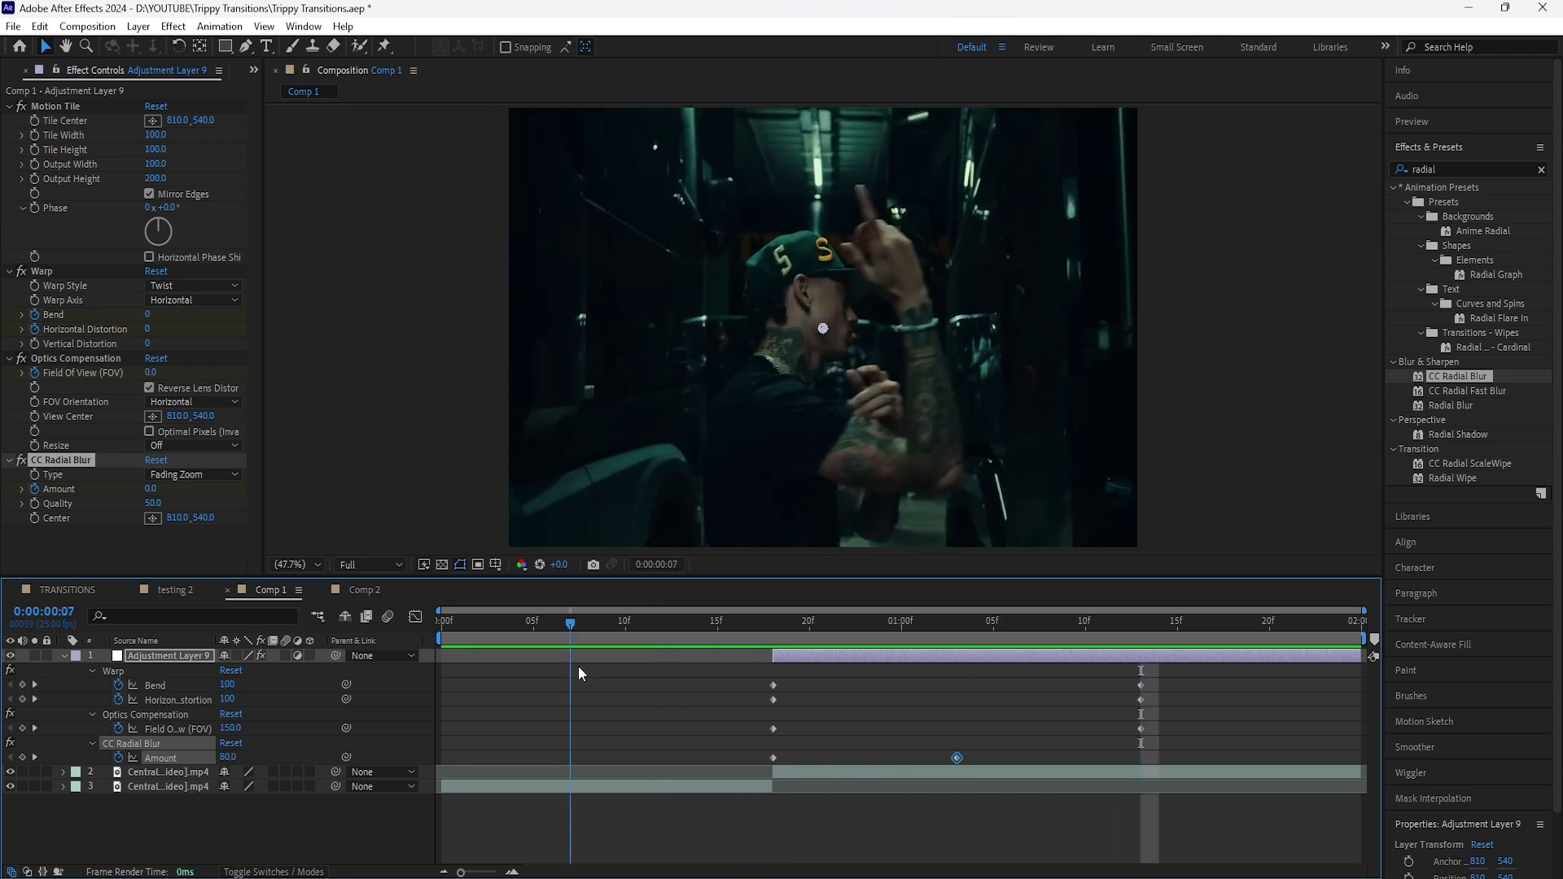
pyautogui.press('space')
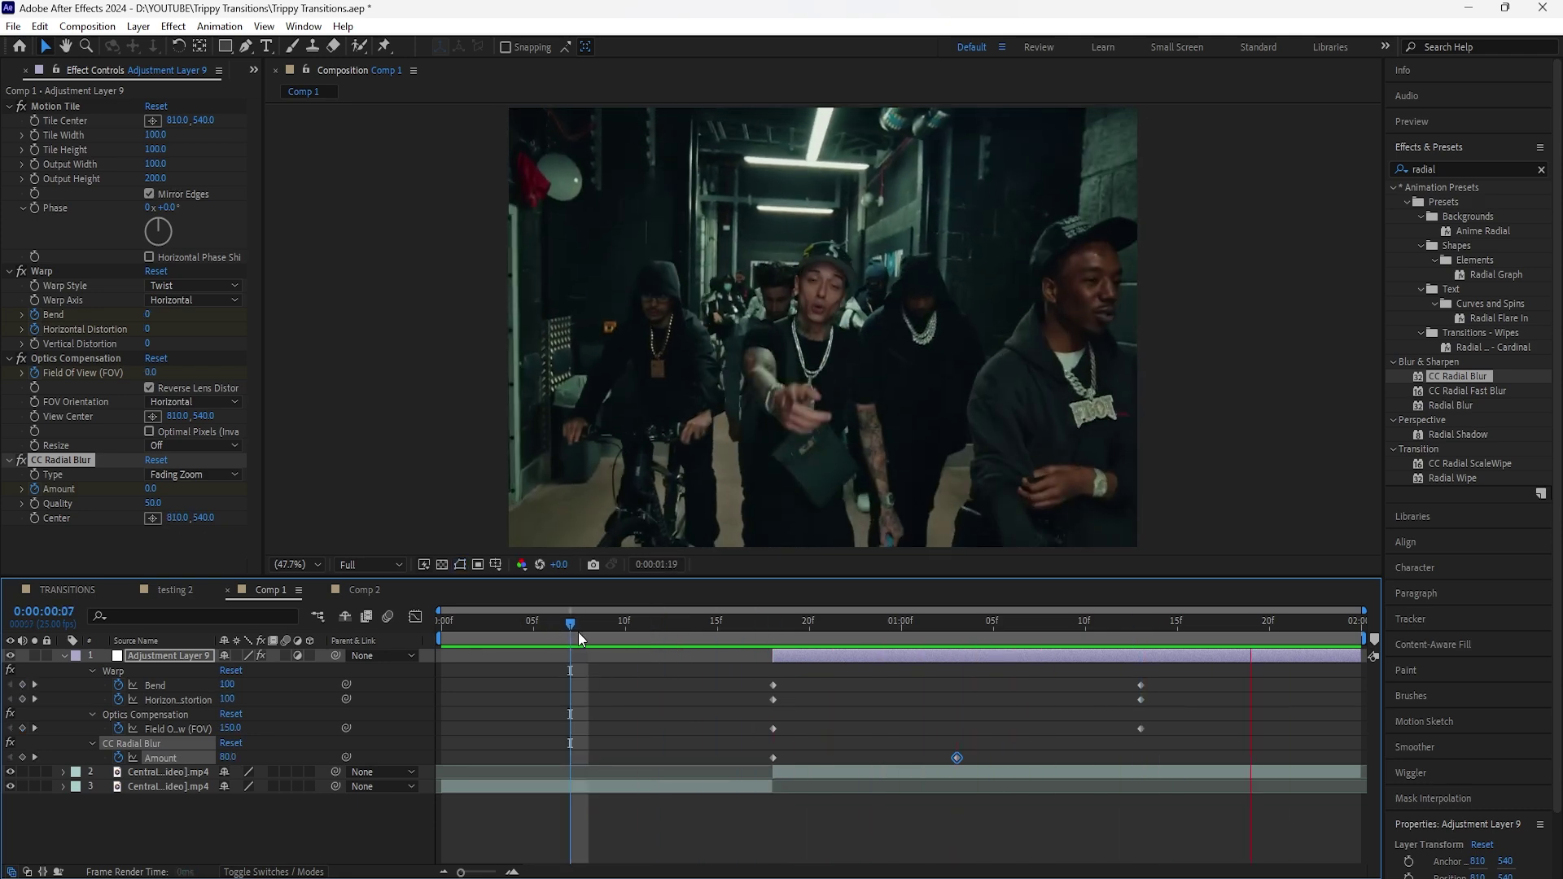
pyautogui.press('space')
# Easy ease all the adjustment layer's keyframes and reshape Bend's speed graph into a fast start with a long slowdown
pyautogui.moveTo(913, 627); pyautogui.dragTo(755, 757)
pyautogui.press('F9')
pyautogui.click(167, 687)
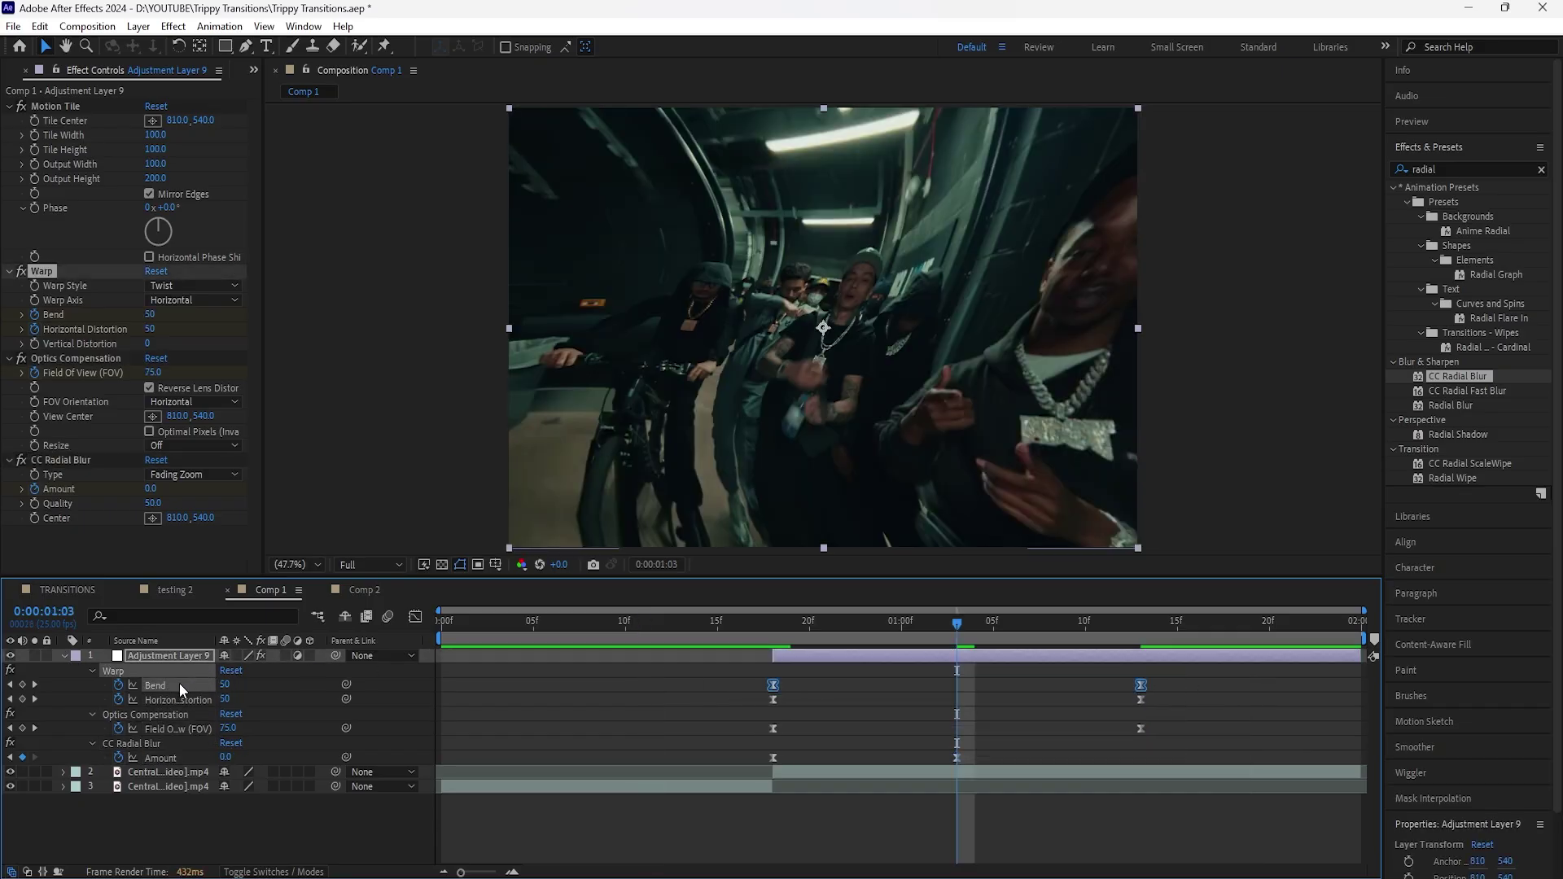
pyautogui.click(415, 617)
pyautogui.moveTo(1160, 716); pyautogui.dragTo(1004, 664)
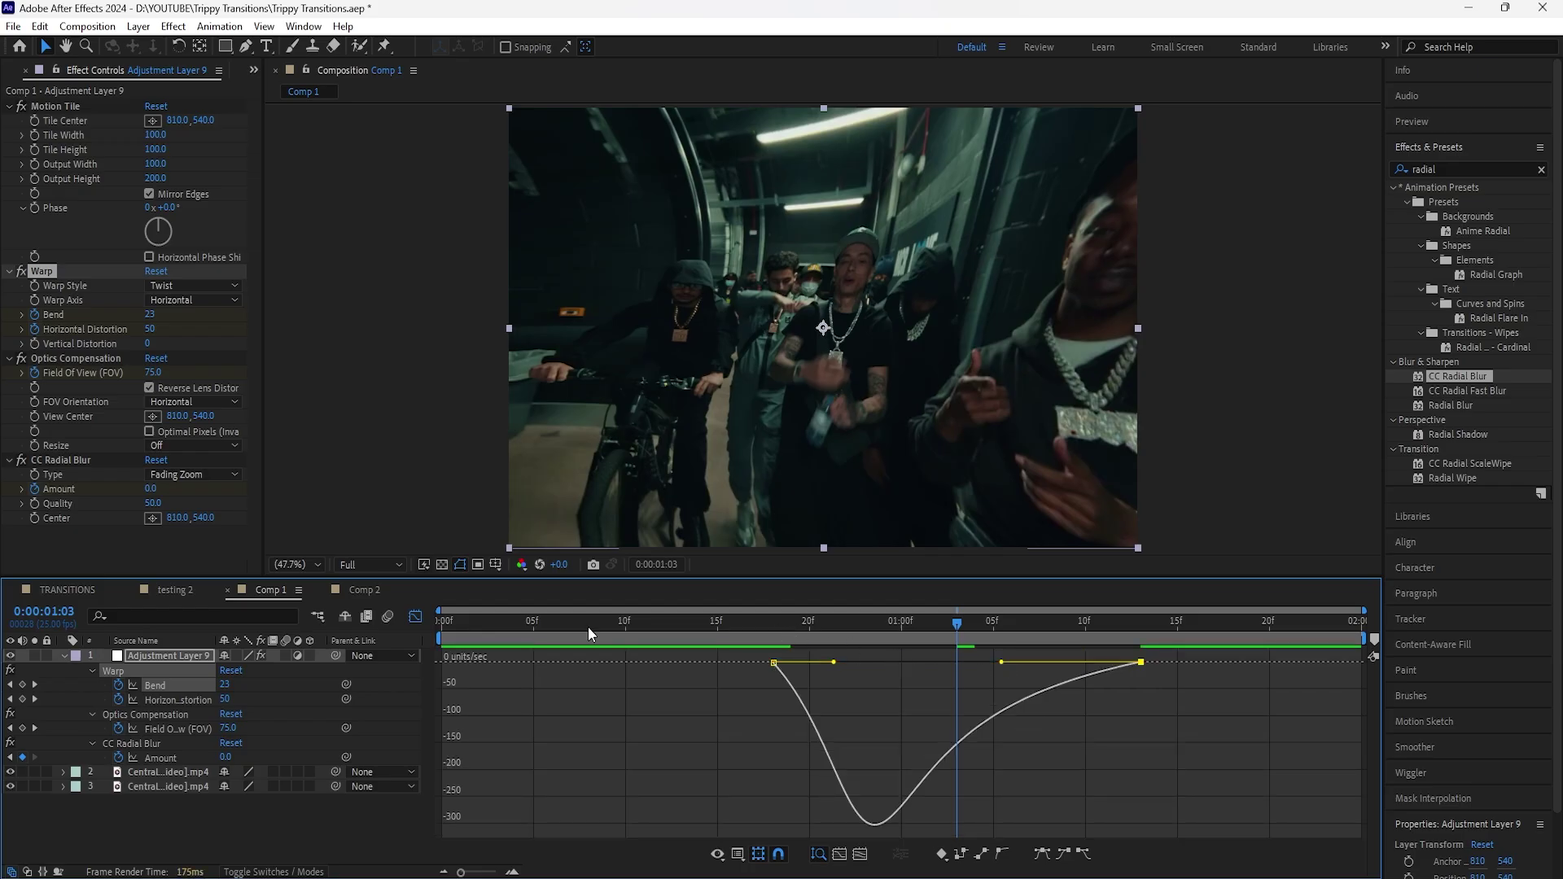
pyautogui.click(416, 617)
# Reshape Horizontal Distortion's speed graph into a fast start with a long slowdown and preview the easing
pyautogui.click(186, 699)
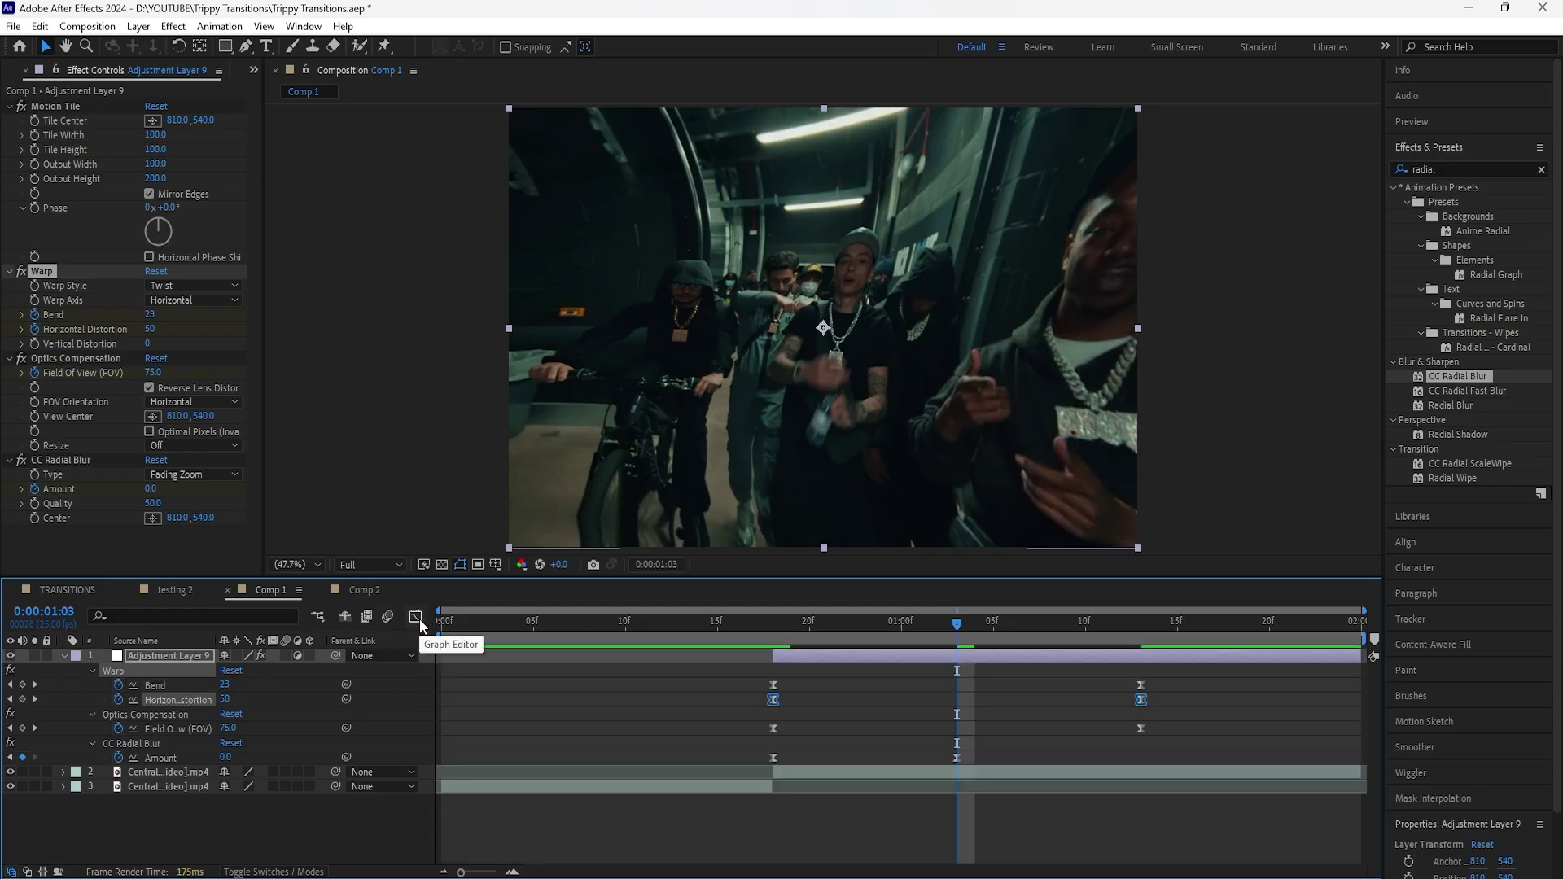
pyautogui.click(417, 617)
pyautogui.moveTo(1160, 723); pyautogui.dragTo(885, 665)
pyautogui.moveTo(956, 623); pyautogui.dragTo(644, 715)
pyautogui.press('space')
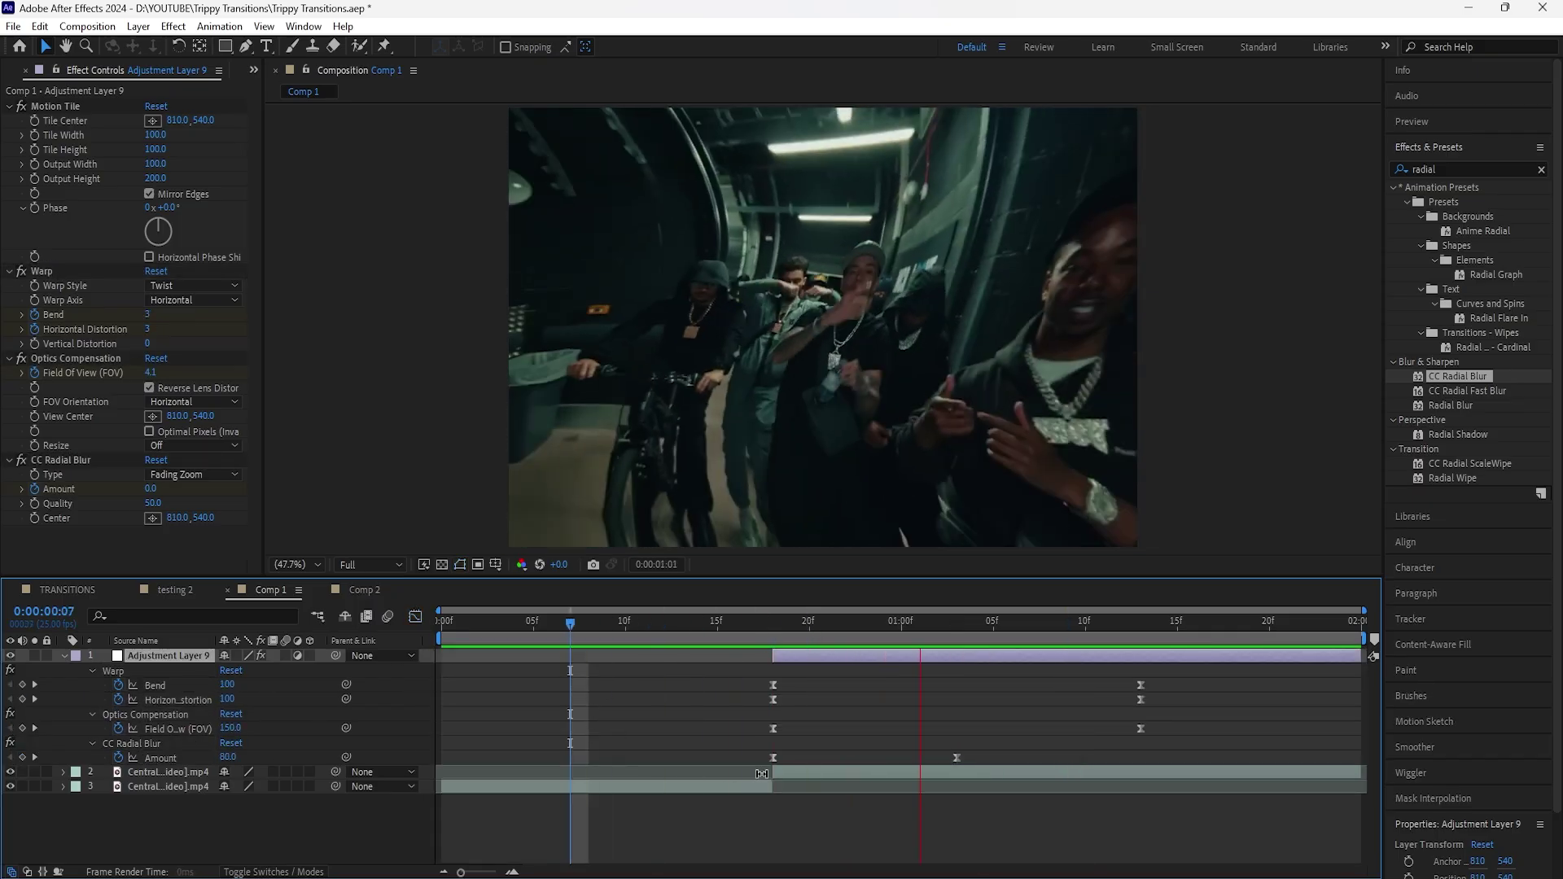
# Shift all effect keyframes one frame earlier so the first ones sit at 0:00:00:17, and preview the cut
pyautogui.moveTo(1160, 679); pyautogui.dragTo(735, 791)
pyautogui.moveTo(774, 692); pyautogui.dragTo(763, 688)
pyautogui.click(763, 688)
pyautogui.moveTo(760, 625); pyautogui.dragTo(264, 741)
pyautogui.press('space')
pyautogui.moveTo(1036, 625); pyautogui.dragTo(710, 660)
pyautogui.press('space')
pyautogui.moveTo(791, 625); pyautogui.dragTo(536, 692)
pyautogui.press('space')
# Move all effect keyframes another frame earlier, starting at 0:00:00:16, and play the composition from the beginning
pyautogui.click(774, 620)
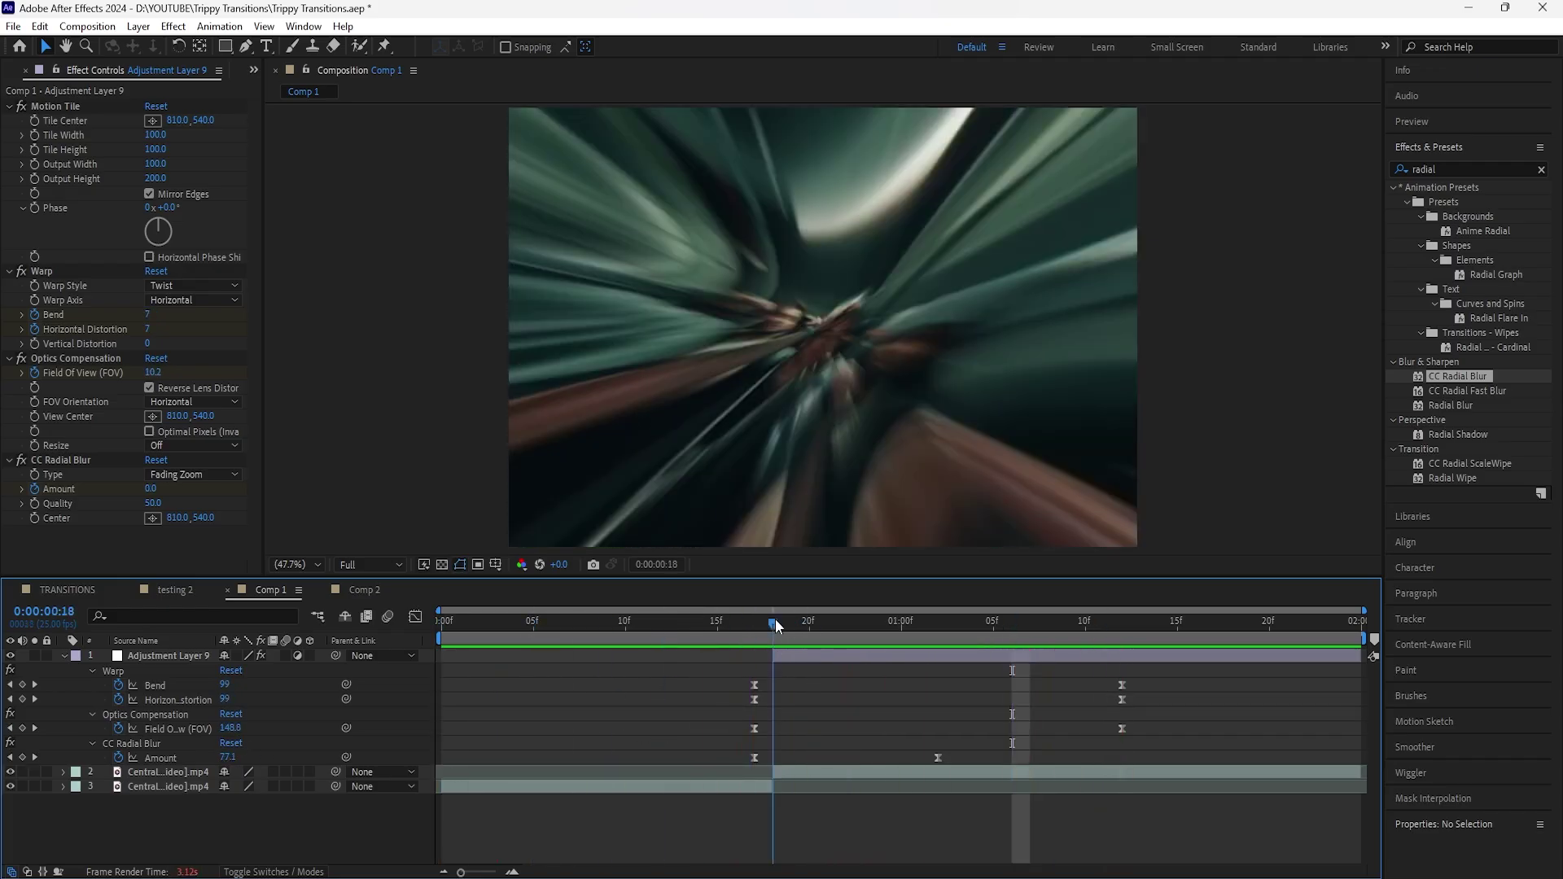
pyautogui.moveTo(1152, 681); pyautogui.dragTo(759, 769)
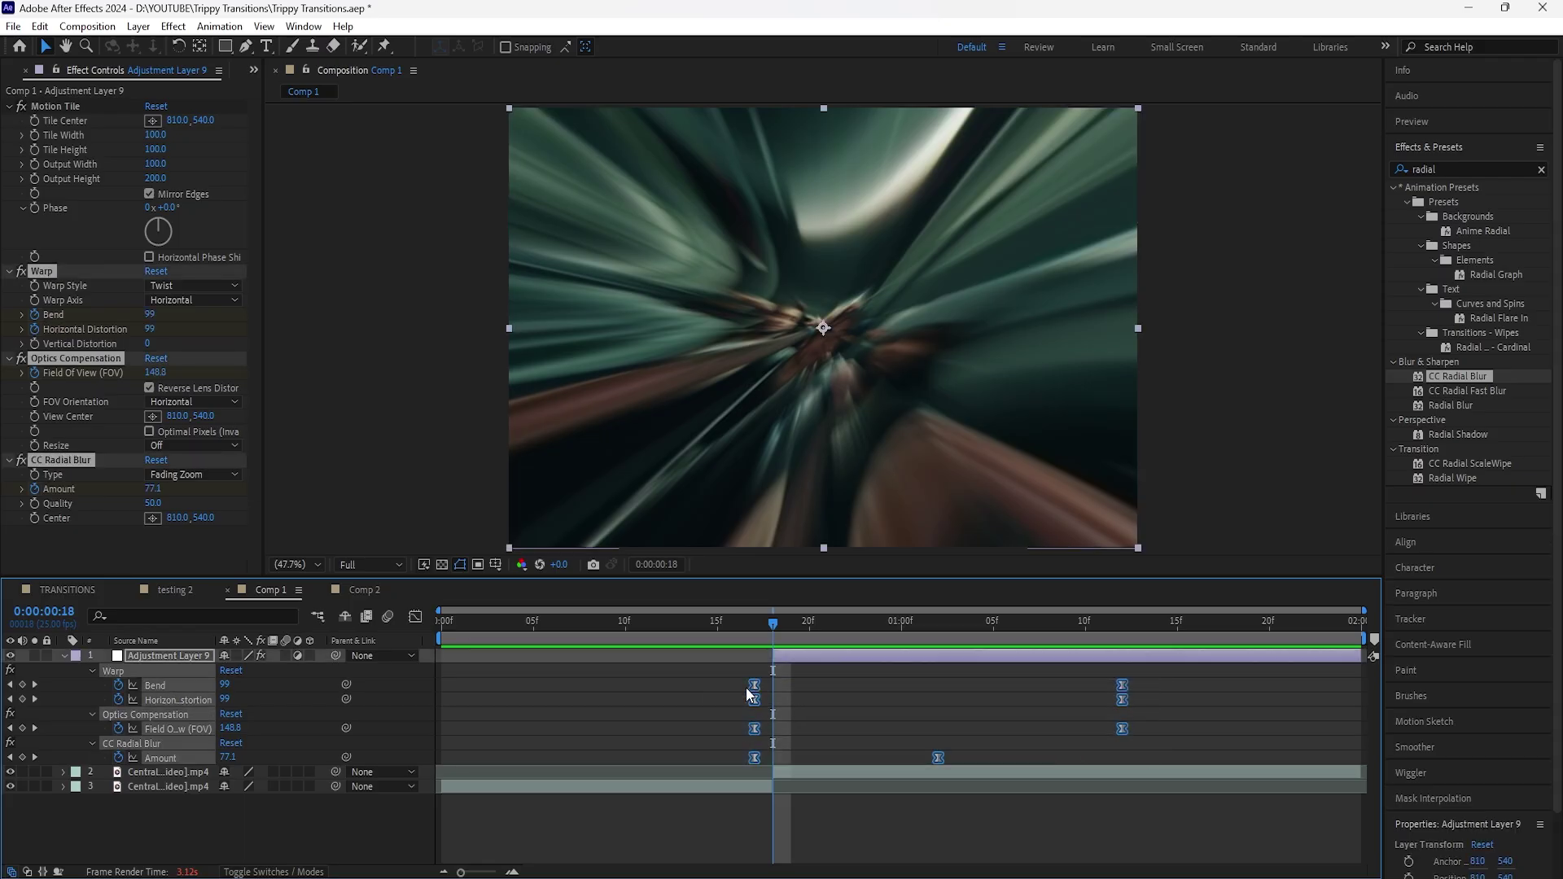
pyautogui.moveTo(745, 687); pyautogui.dragTo(731, 689)
pyautogui.click(910, 814)
pyautogui.press('Home')
pyautogui.press('space')
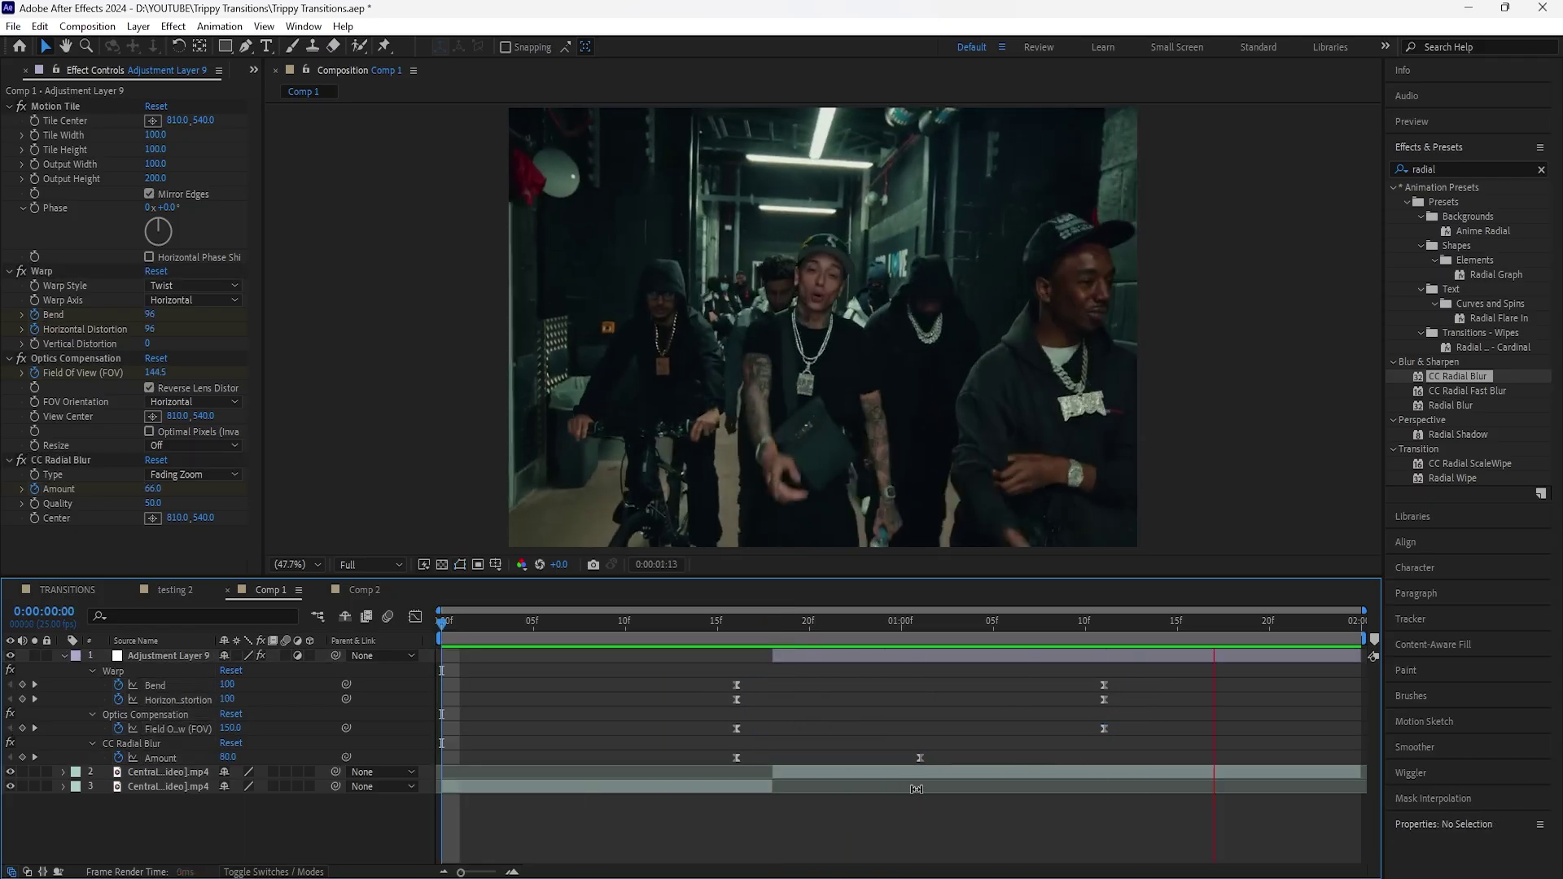
pyautogui.press('space')
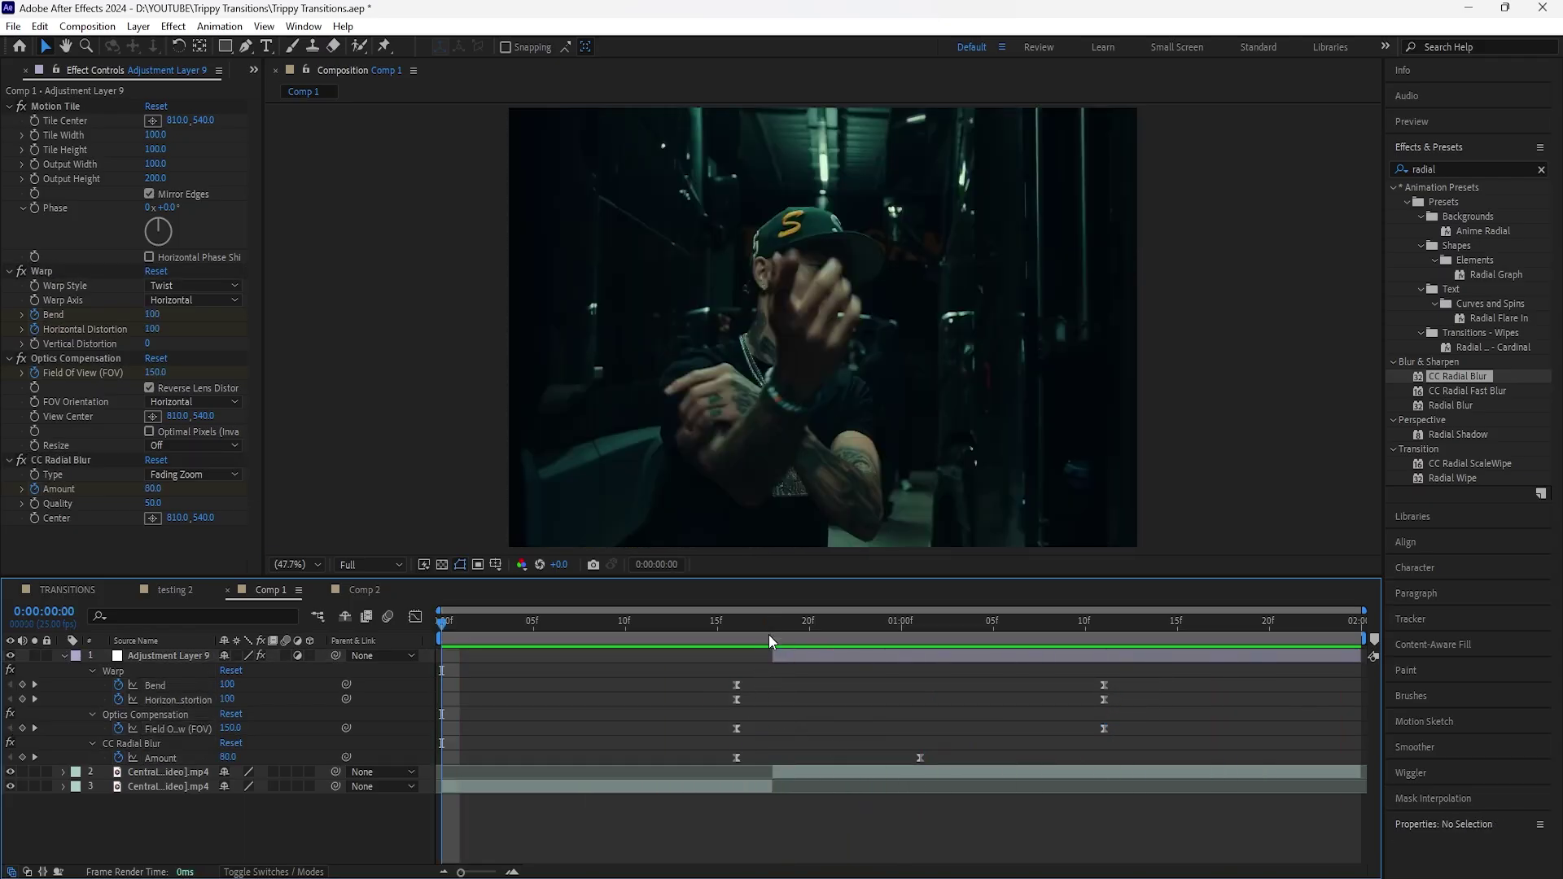
# Add a second adjustment layer on top, trimmed and positioned across the cut from 0:00:00:16 to 0:00:00:20
pyautogui.click(768, 633)
pyautogui.click(179, 656)
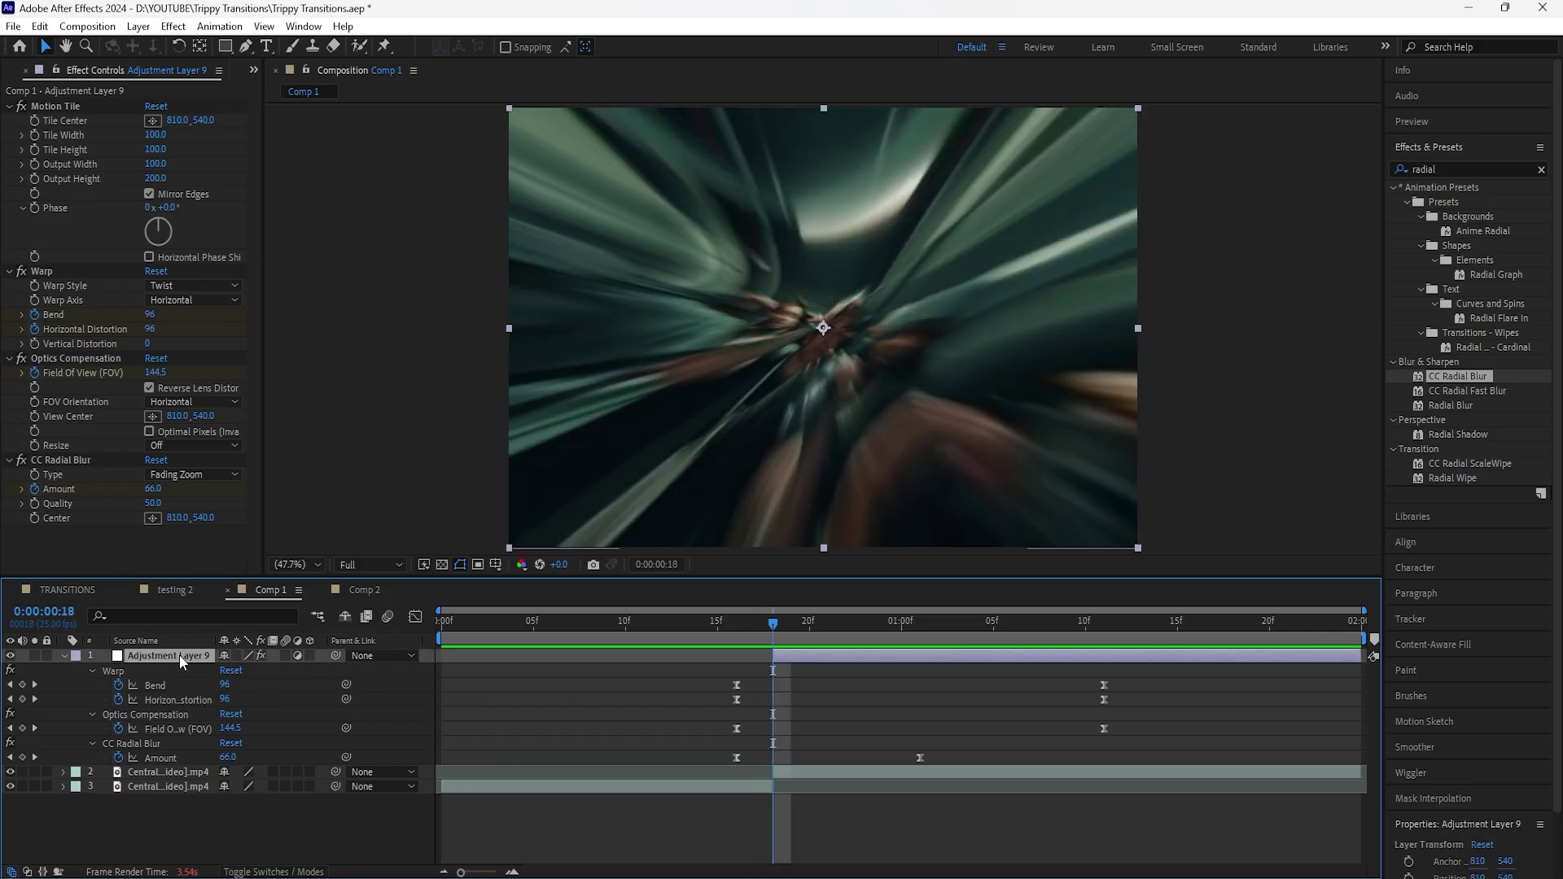
pyautogui.rightClick(301, 819)
pyautogui.moveTo(416, 613)
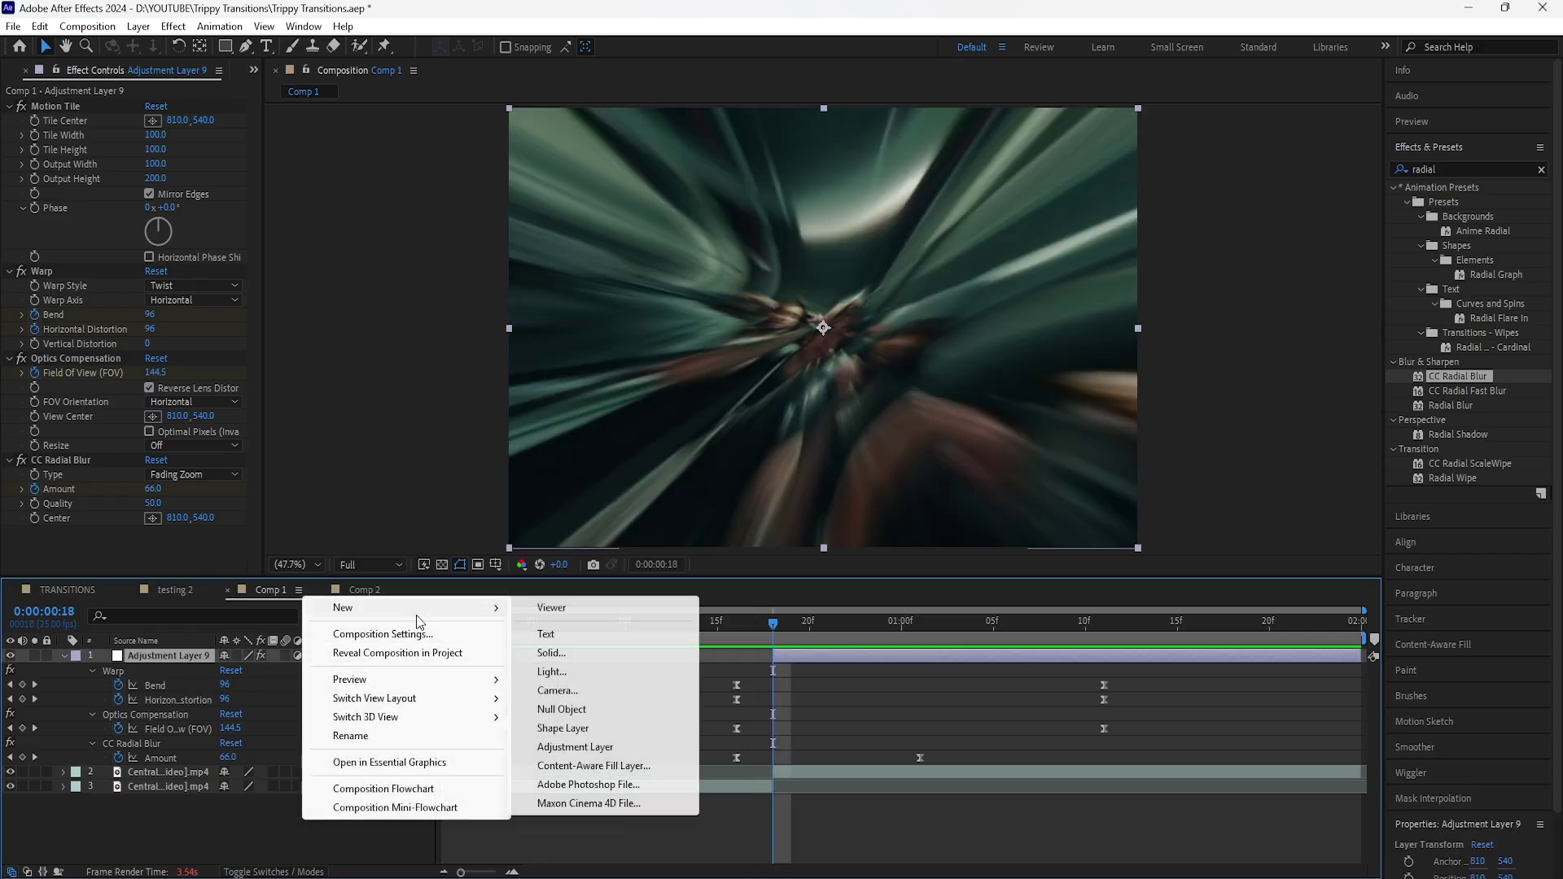
pyautogui.click(614, 747)
pyautogui.moveTo(446, 655); pyautogui.dragTo(773, 656)
pyautogui.moveTo(1360, 656); pyautogui.dragTo(847, 656)
pyautogui.moveTo(825, 657)
pyautogui.mouseDown()
pyautogui.moveTo(739, 631)
pyautogui.moveTo(818, 628)
pyautogui.mouseUp()
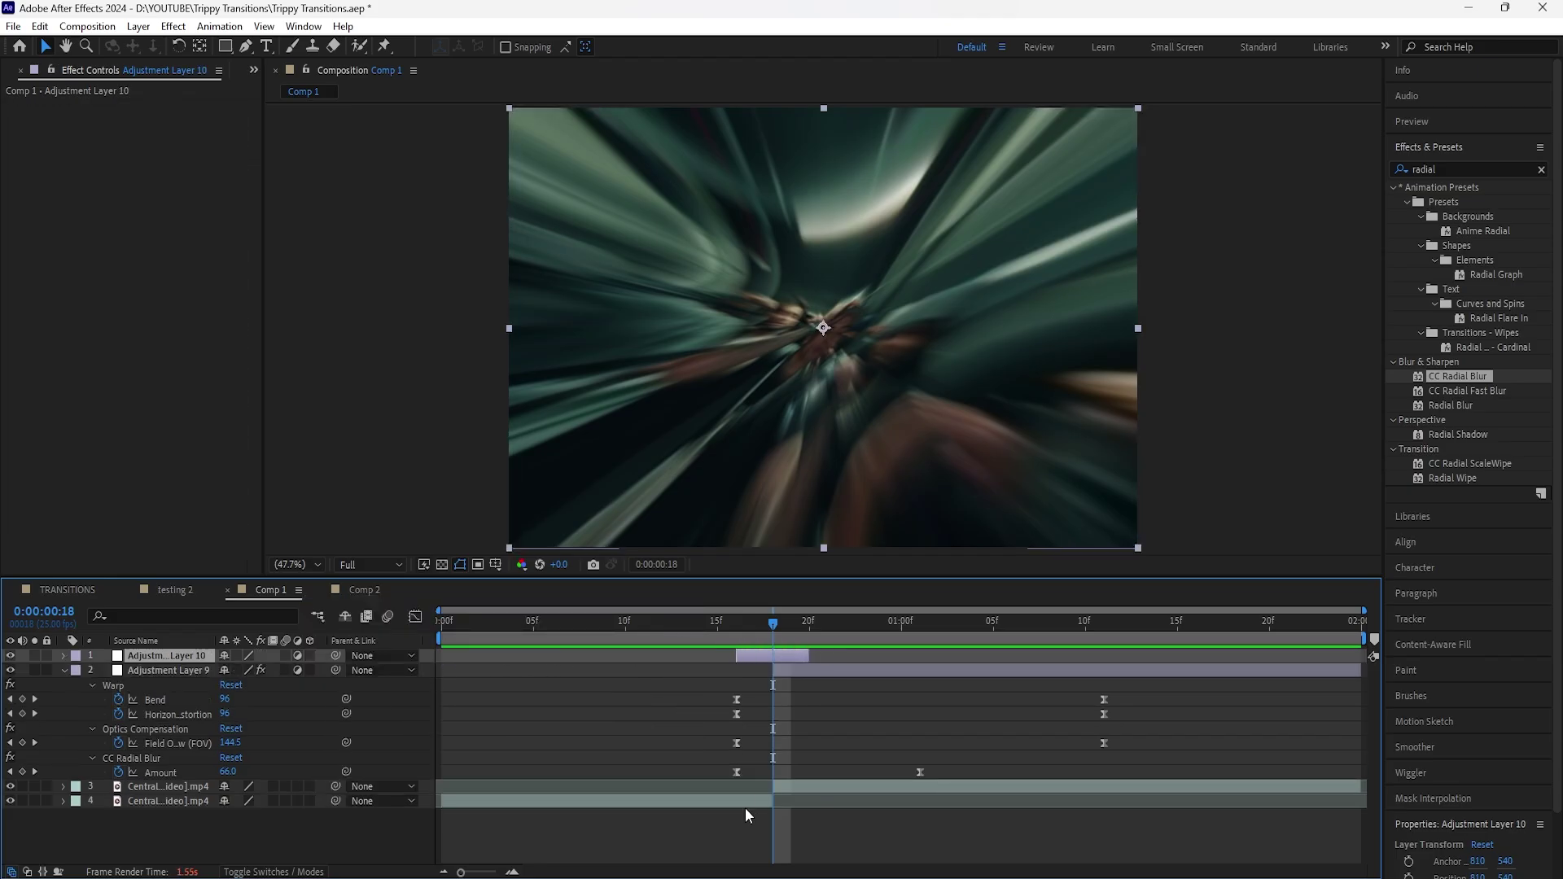
pyautogui.click(744, 804)
pyautogui.click(754, 657)
pyautogui.press('i')
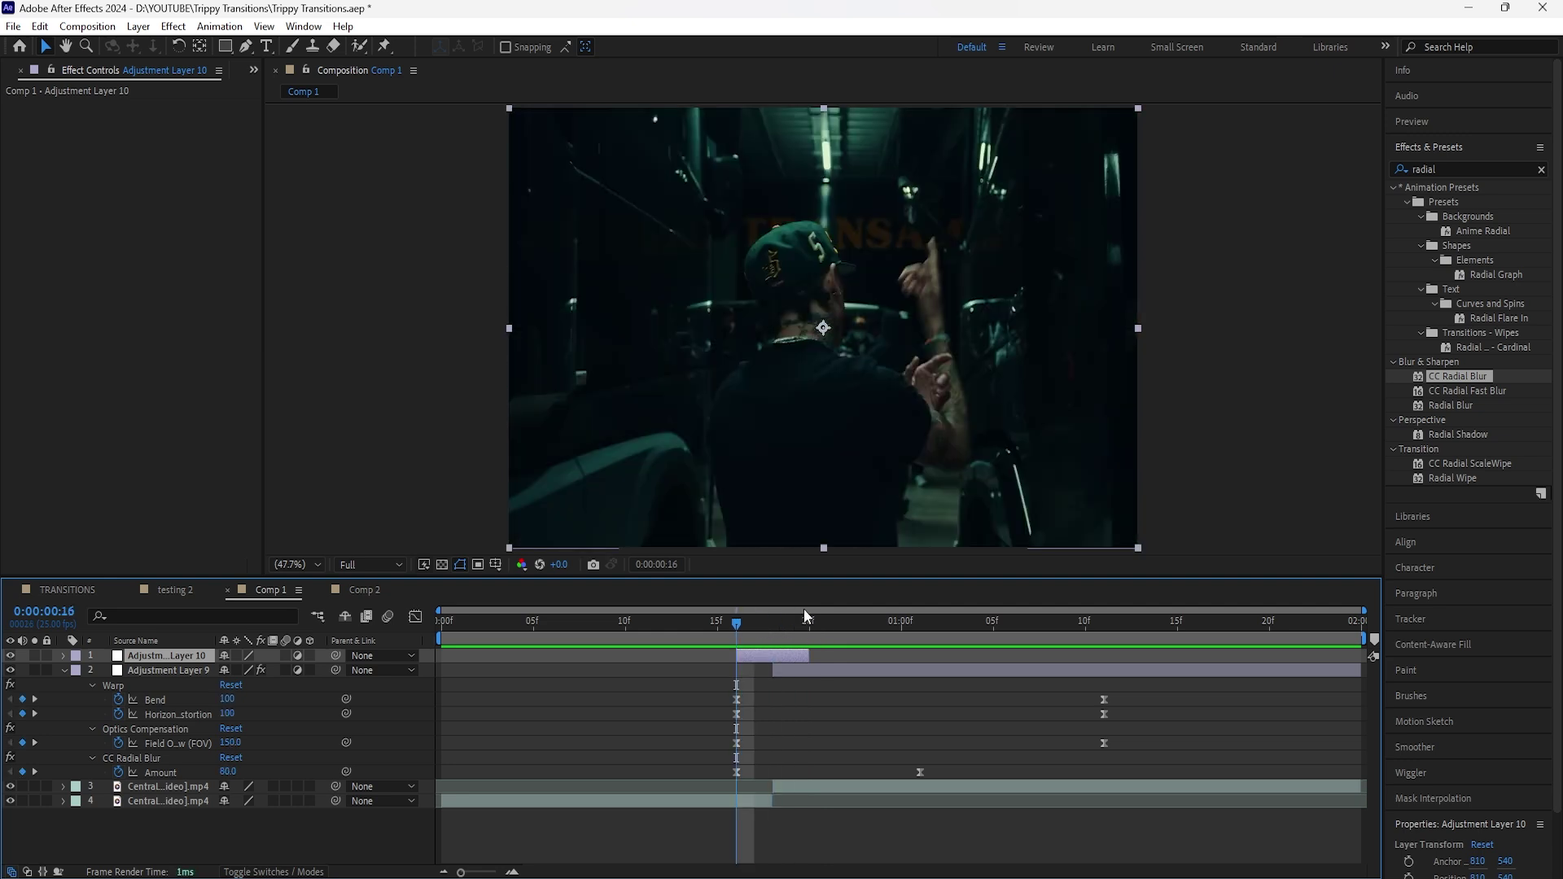
# Apply Exposure to the short adjustment layer and keyframe its Exposure at 4.00 at 0:00:00:18
pyautogui.click(1539, 170)
pyautogui.write('exposure')
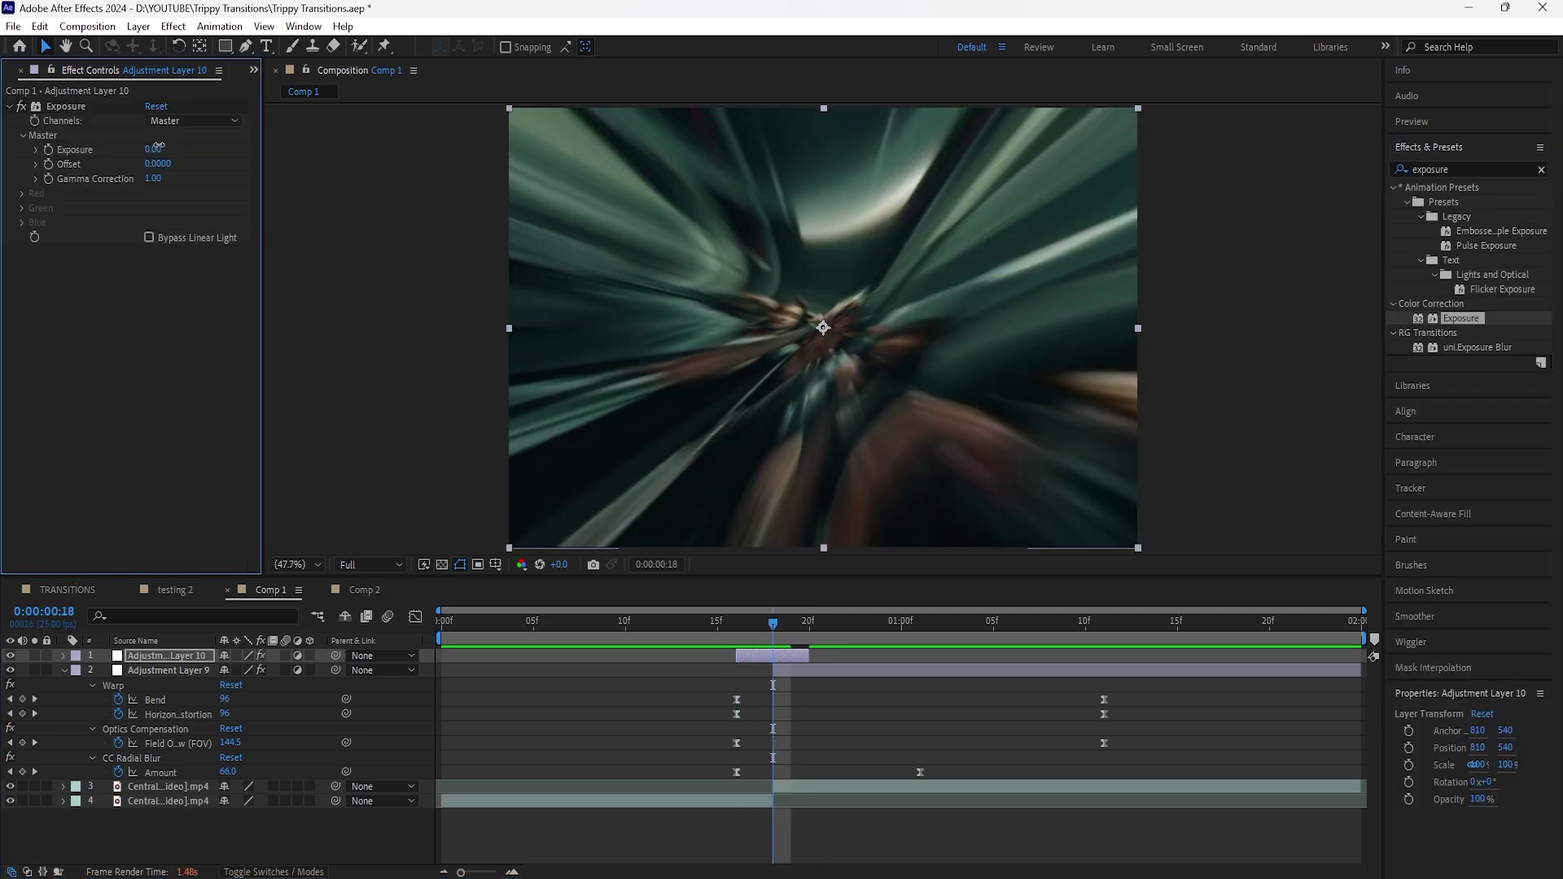
pyautogui.moveTo(153, 148); pyautogui.dragTo(188, 146)
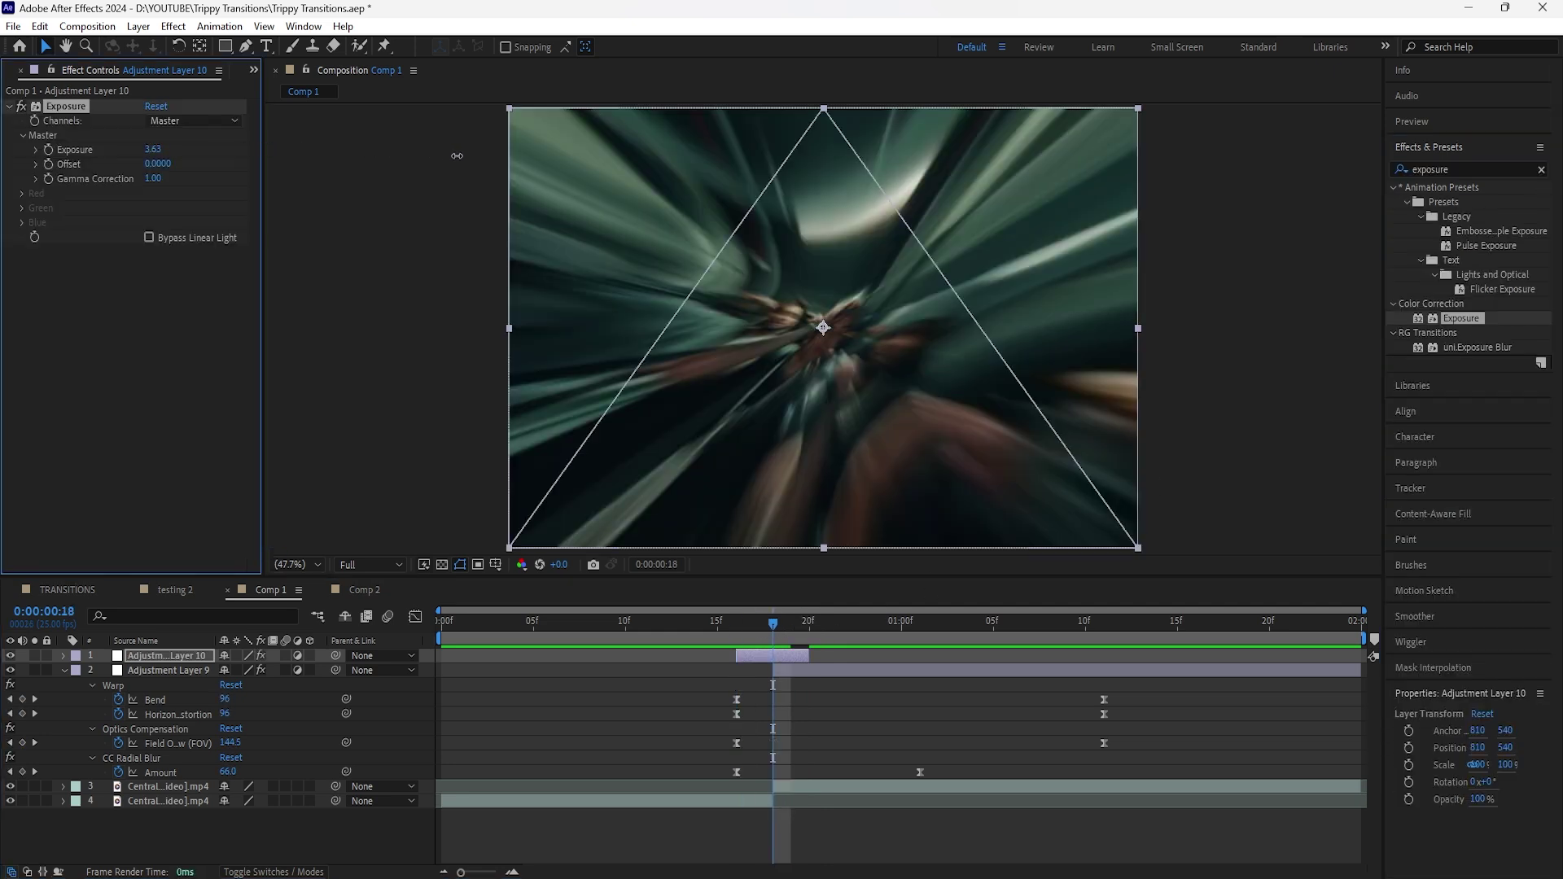
pyautogui.click(53, 151)
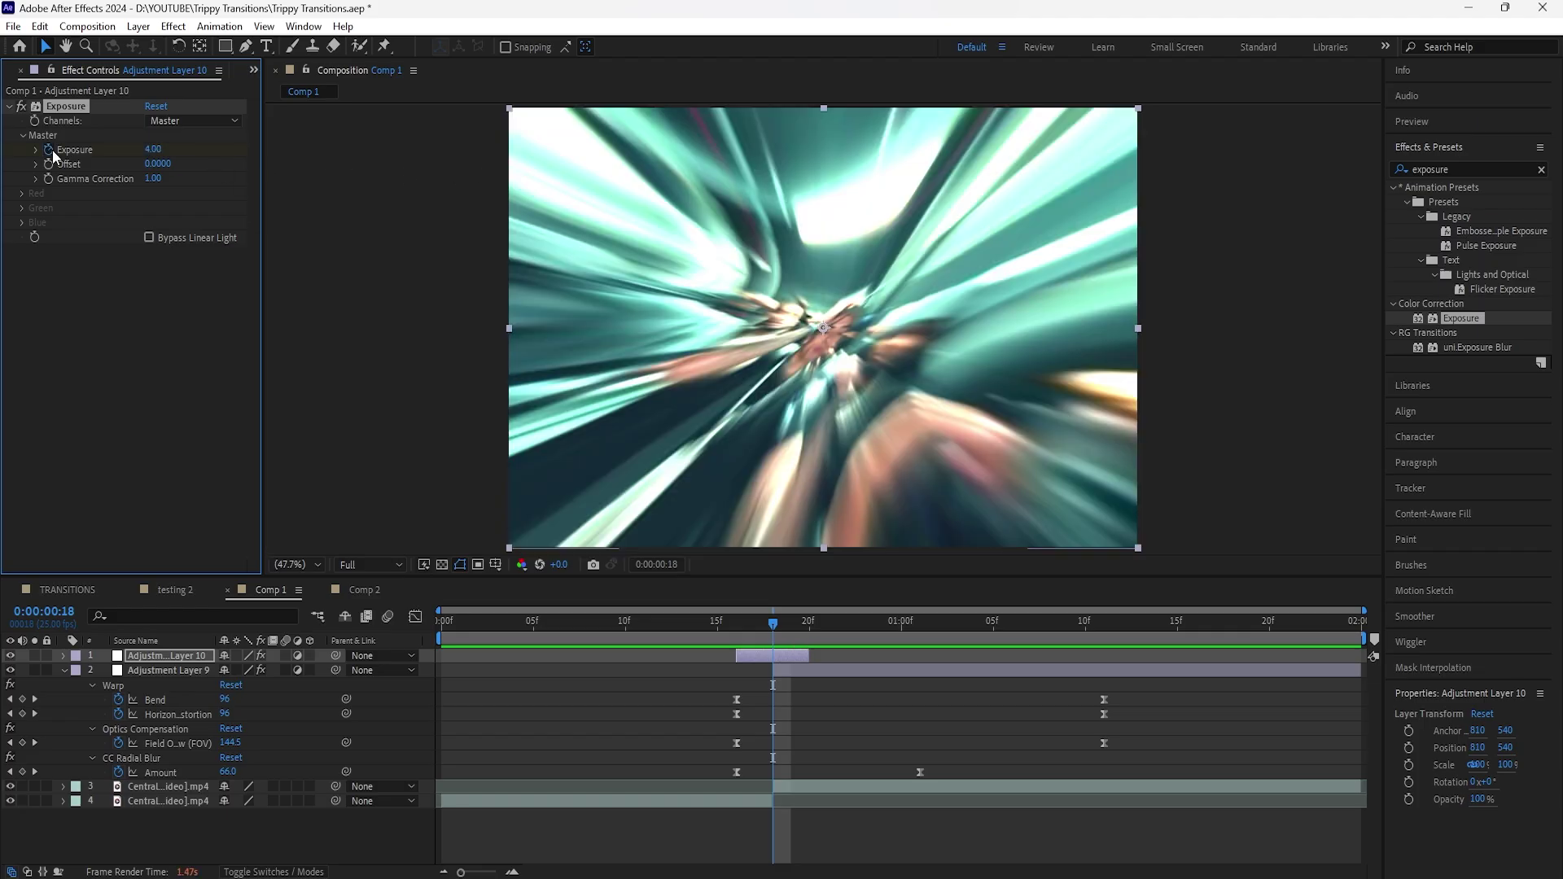
pyautogui.press('u')
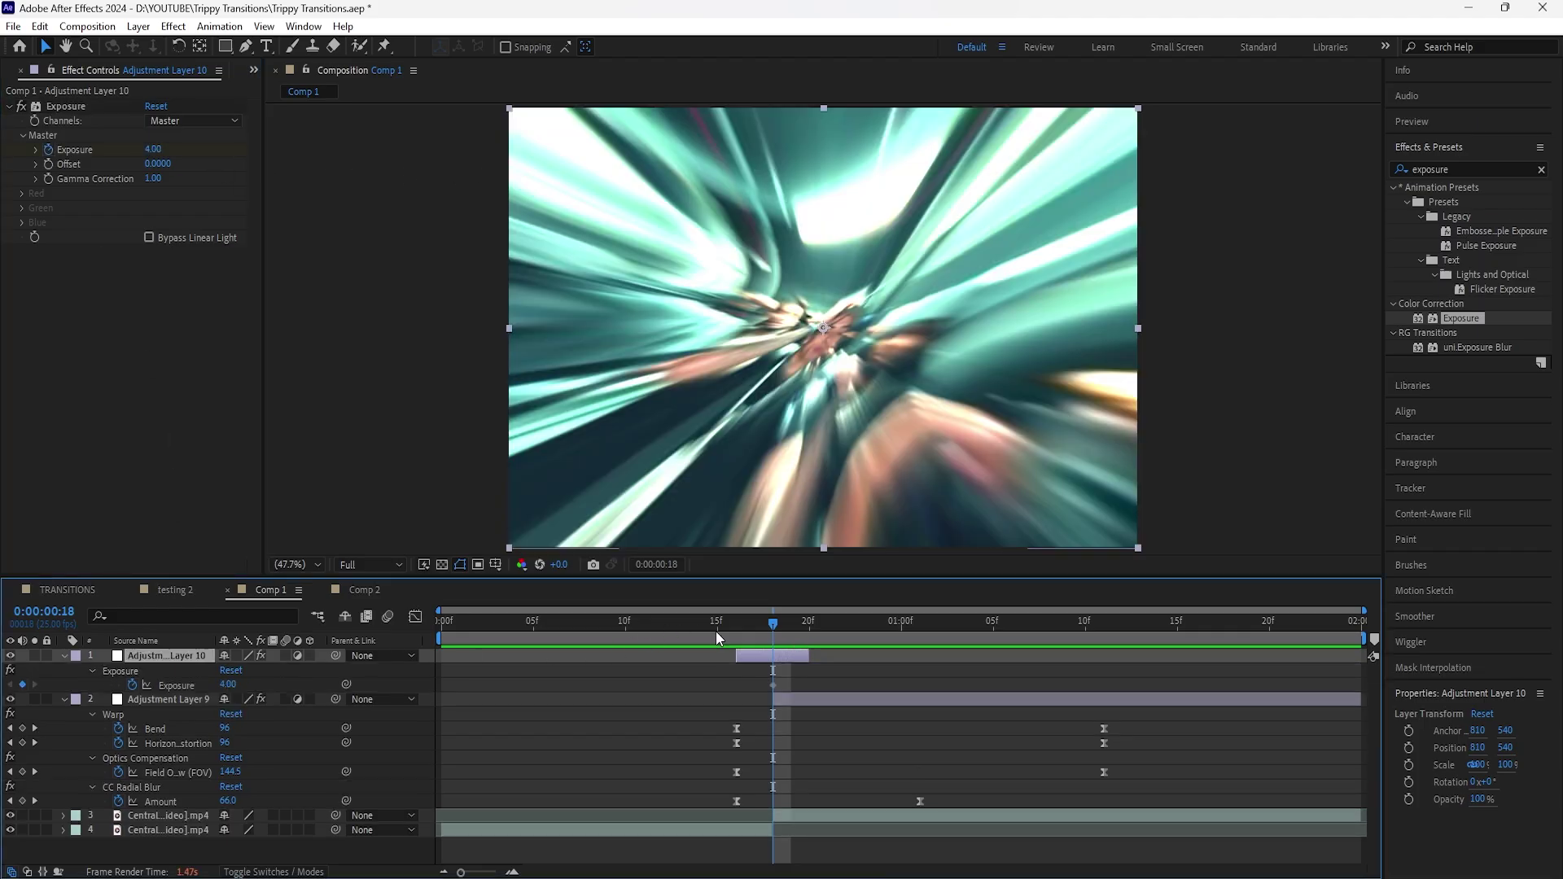
# Keyframe Exposure to 0 at 0:00:00:16 and 0:00:00:20, easy ease the three keyframes and preview the flash
pyautogui.moveTo(783, 629); pyautogui.dragTo(735, 632)
pyautogui.click(153, 149)
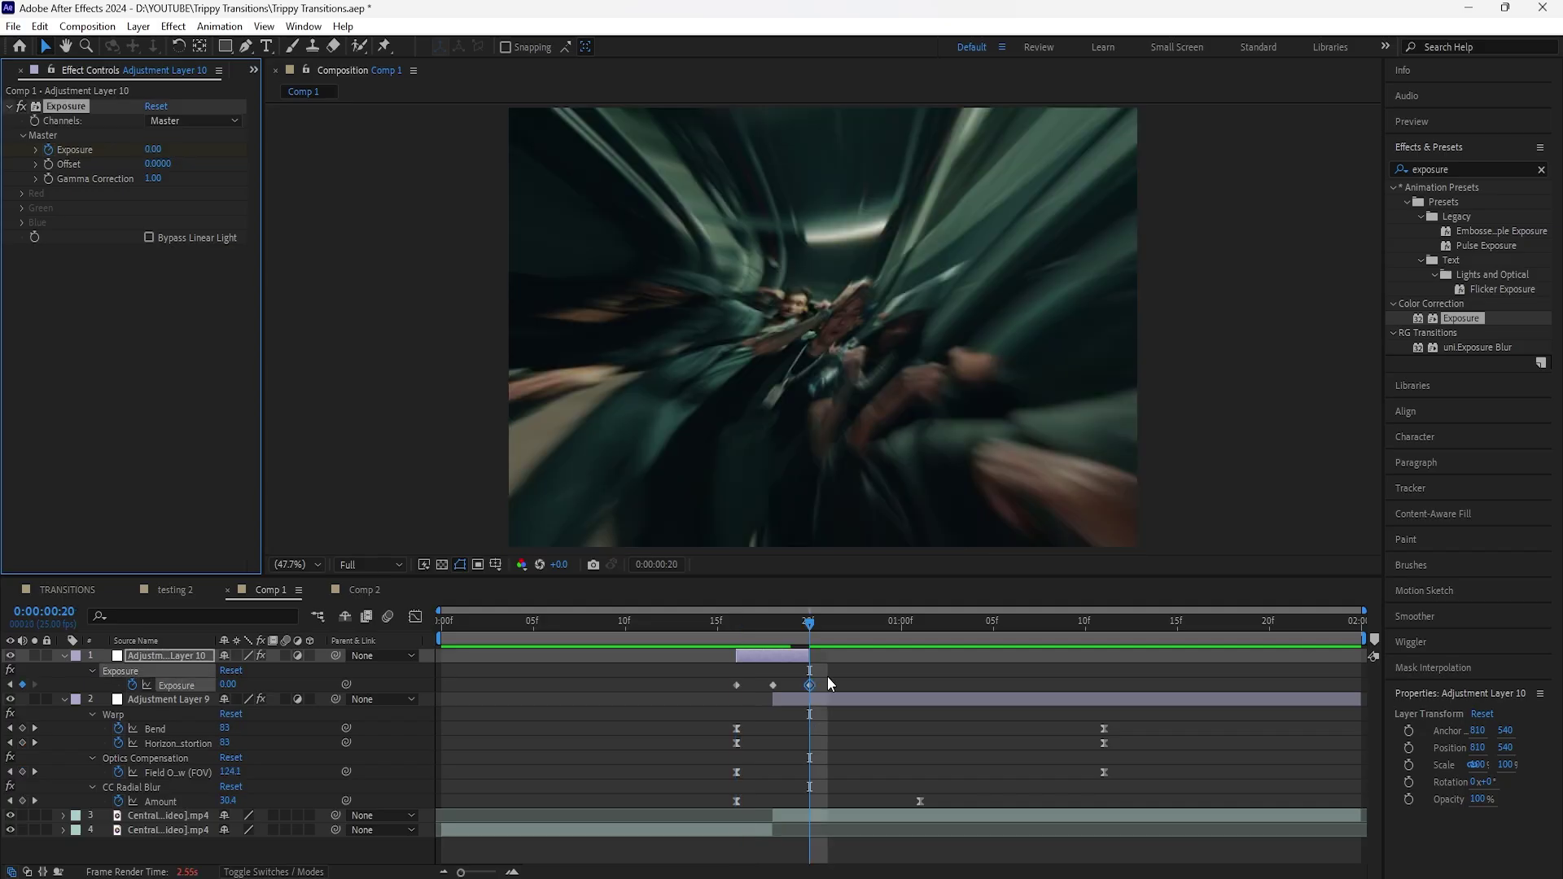
pyautogui.moveTo(827, 675); pyautogui.dragTo(721, 689)
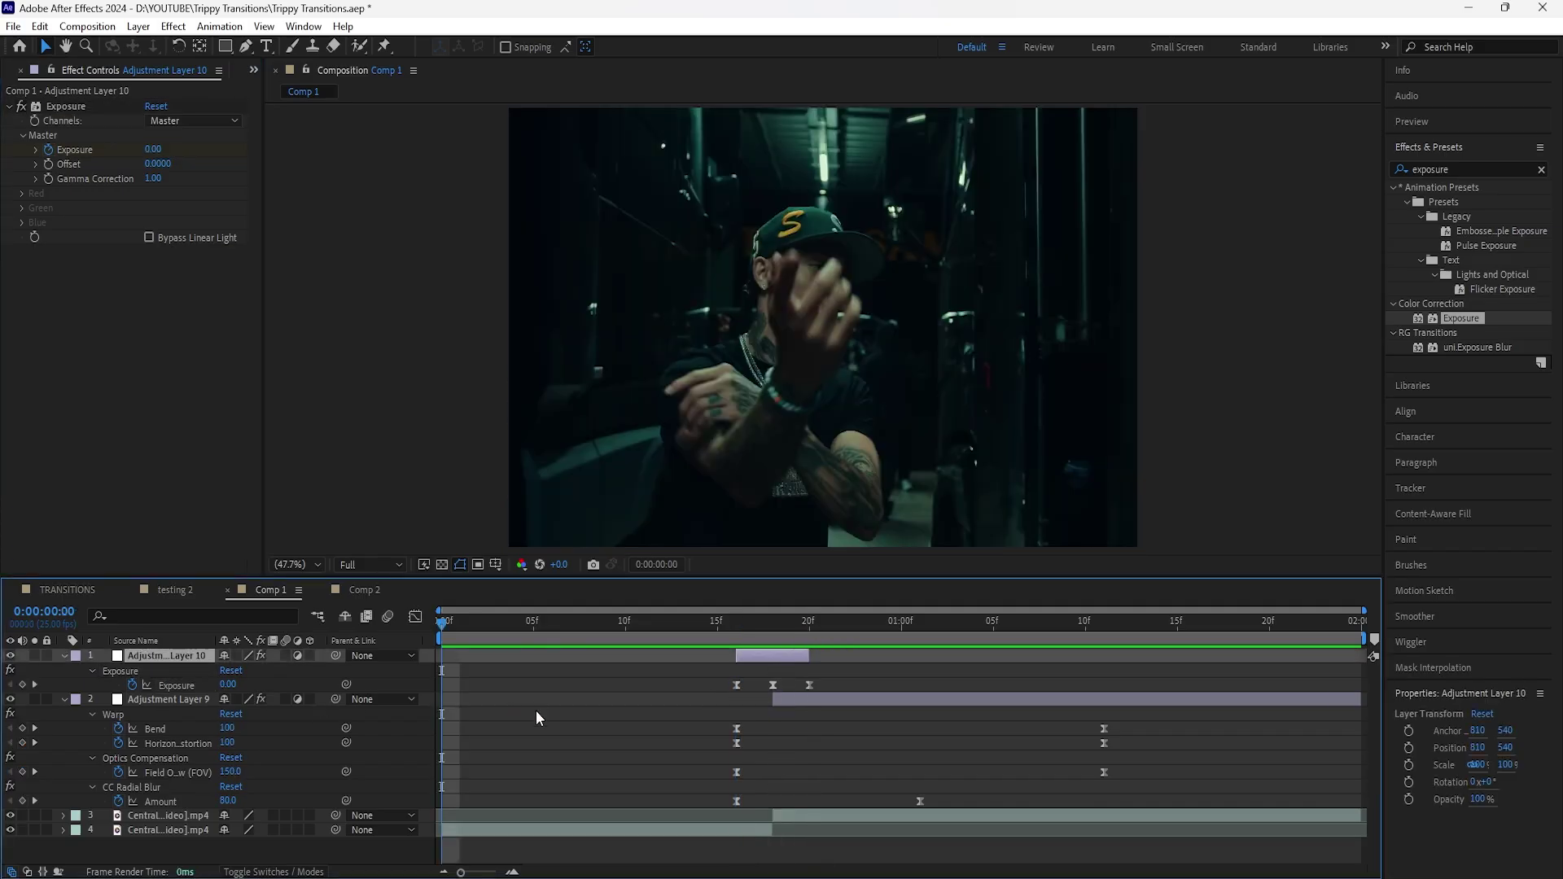
pyautogui.press('space')
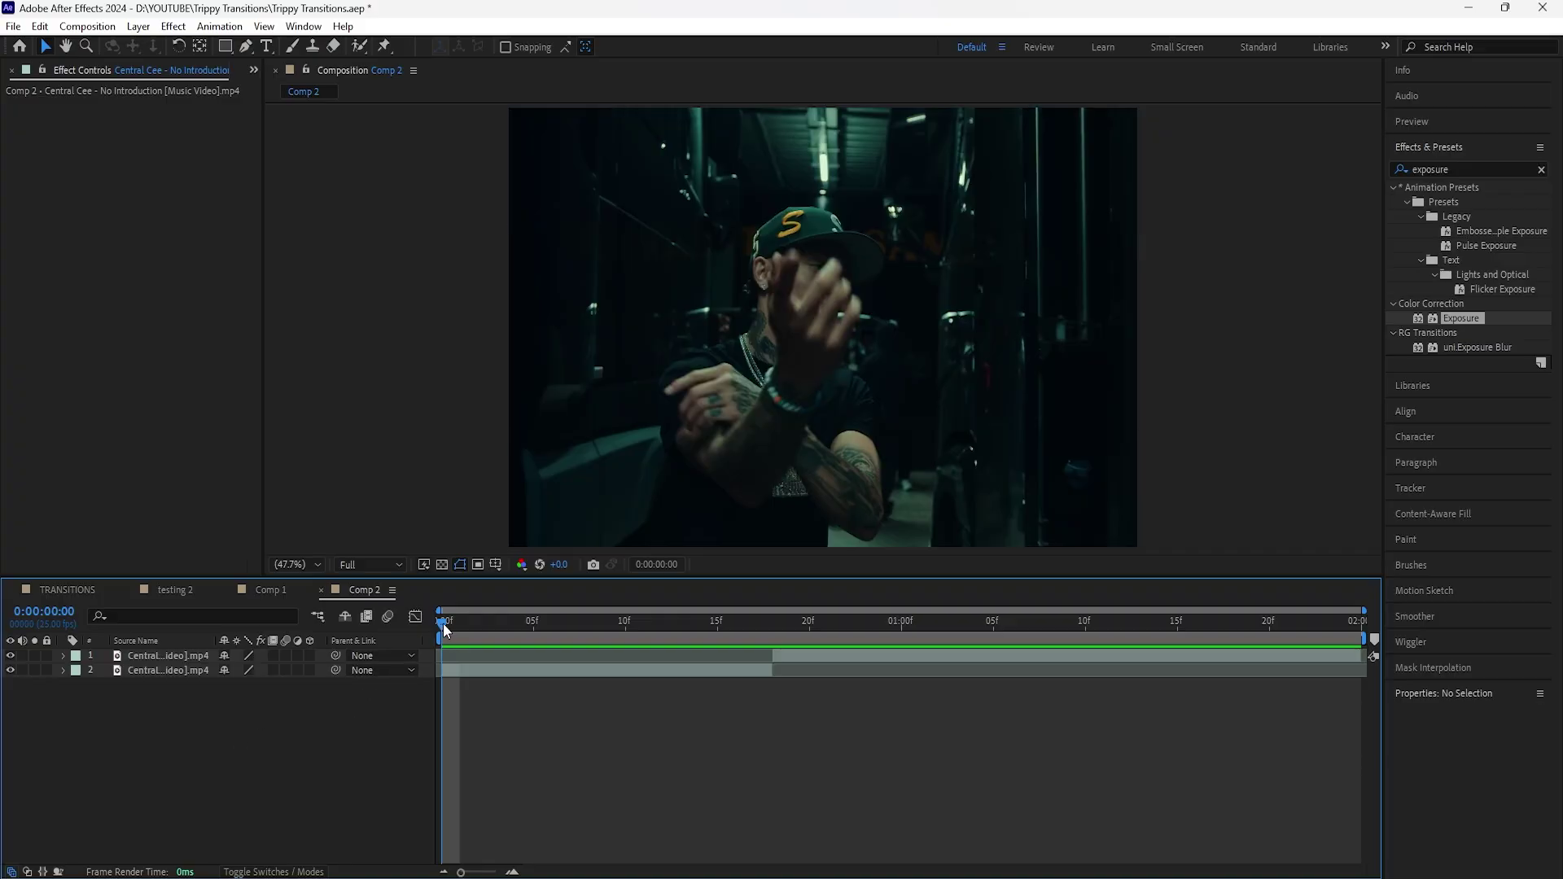
# In Comp 2, add an adjustment layer above both clips and trim it to start at the cut at 0:00:00:18
pyautogui.moveTo(443, 623); pyautogui.dragTo(656, 657)
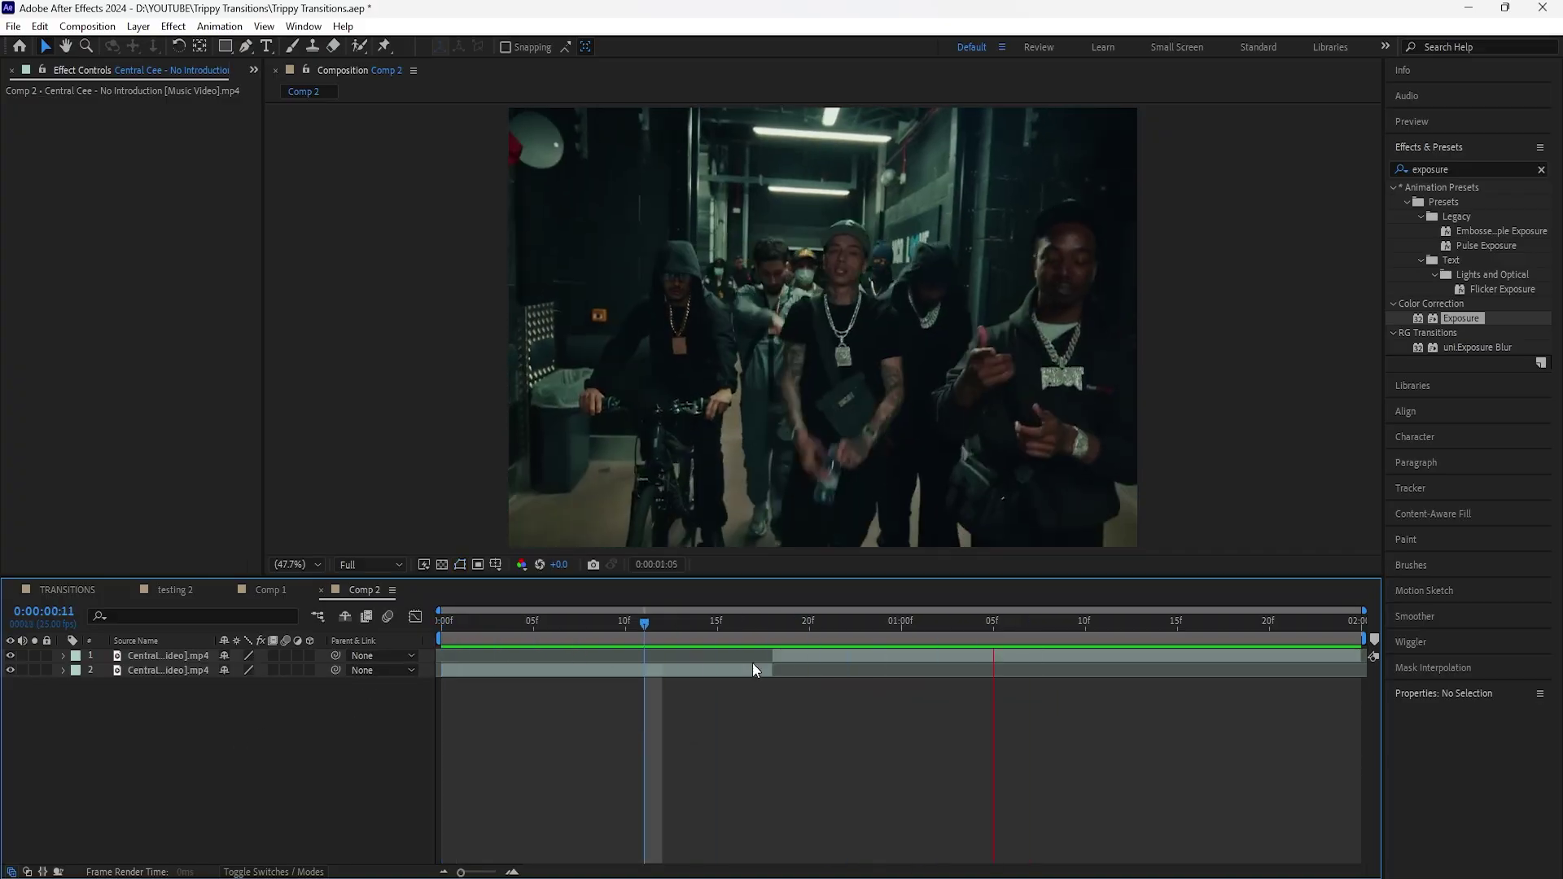
pyautogui.moveTo(865, 625); pyautogui.dragTo(415, 691)
pyautogui.click(191, 656)
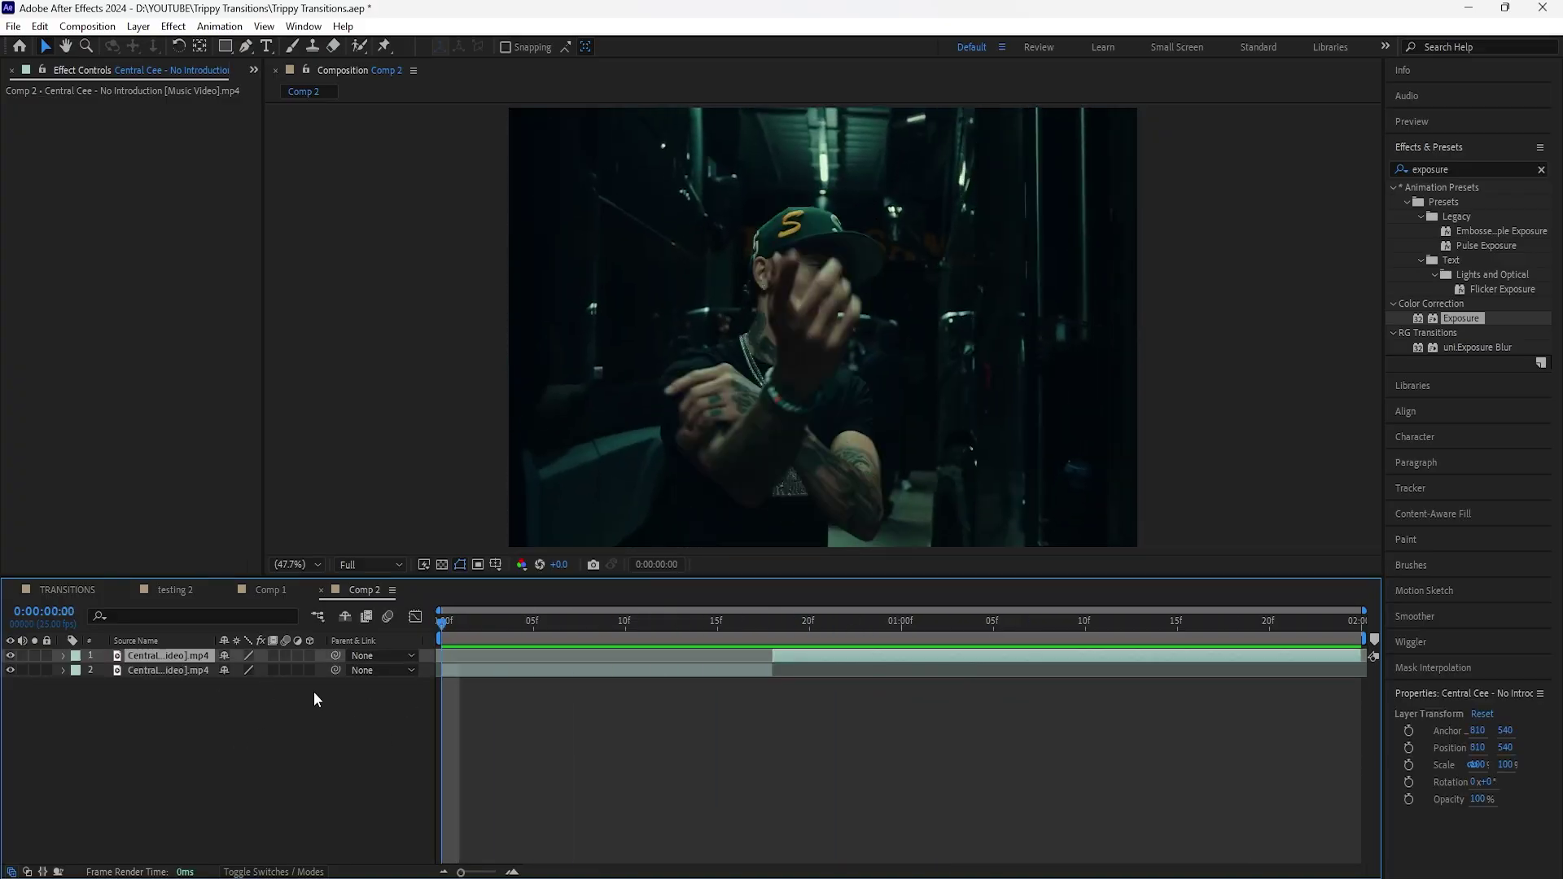
pyautogui.rightClick(330, 698)
pyautogui.moveTo(465, 490)
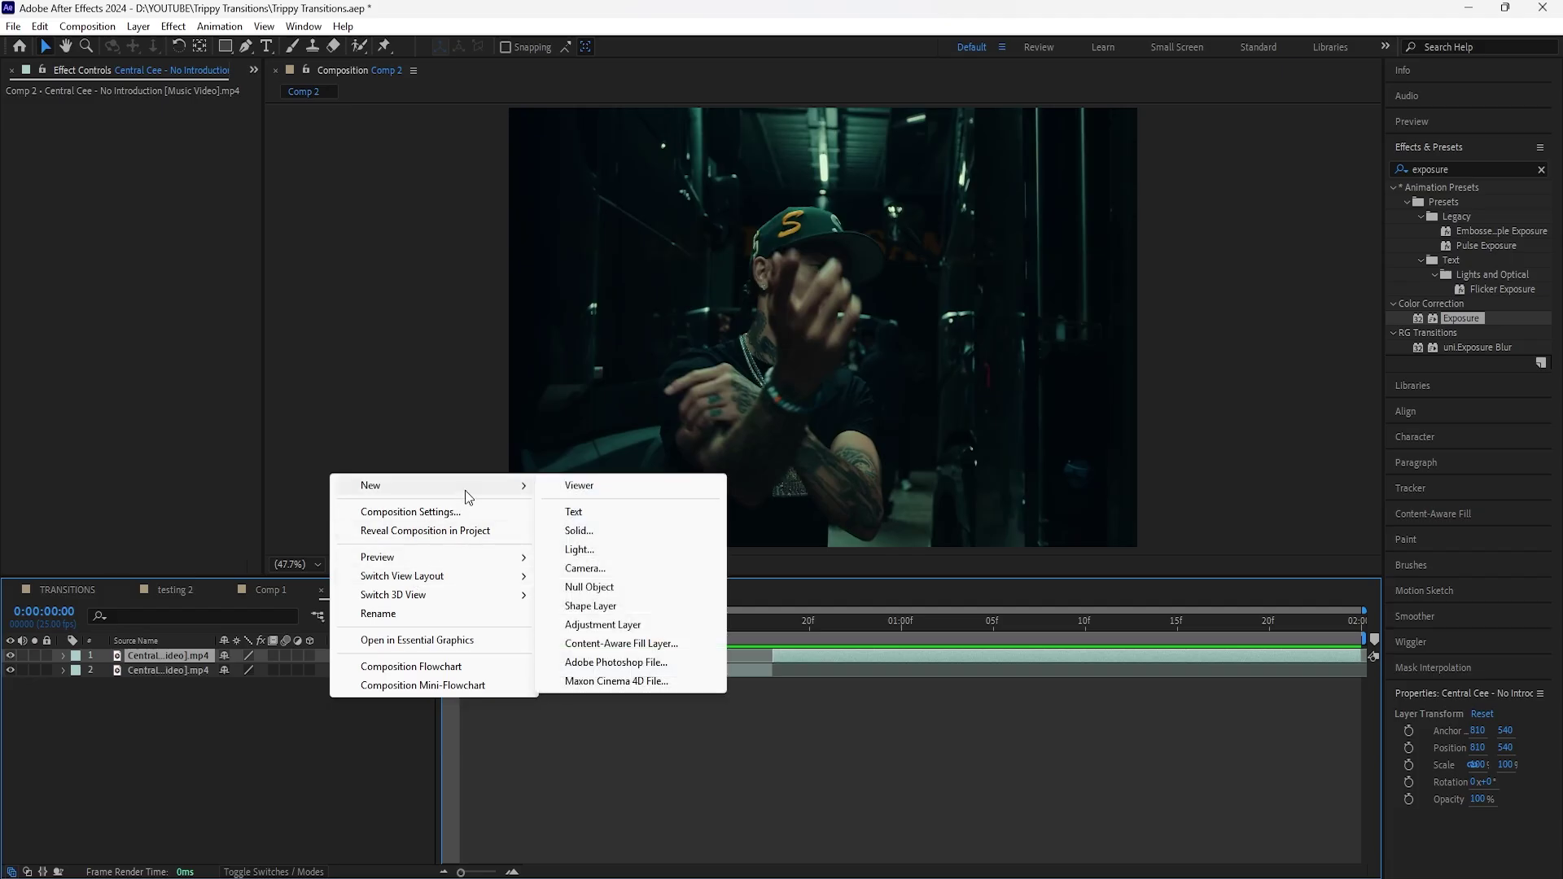
pyautogui.click(631, 623)
pyautogui.moveTo(443, 624); pyautogui.dragTo(765, 653)
pyautogui.click(812, 672)
pyautogui.click(806, 658)
pyautogui.moveTo(446, 658); pyautogui.dragTo(784, 664)
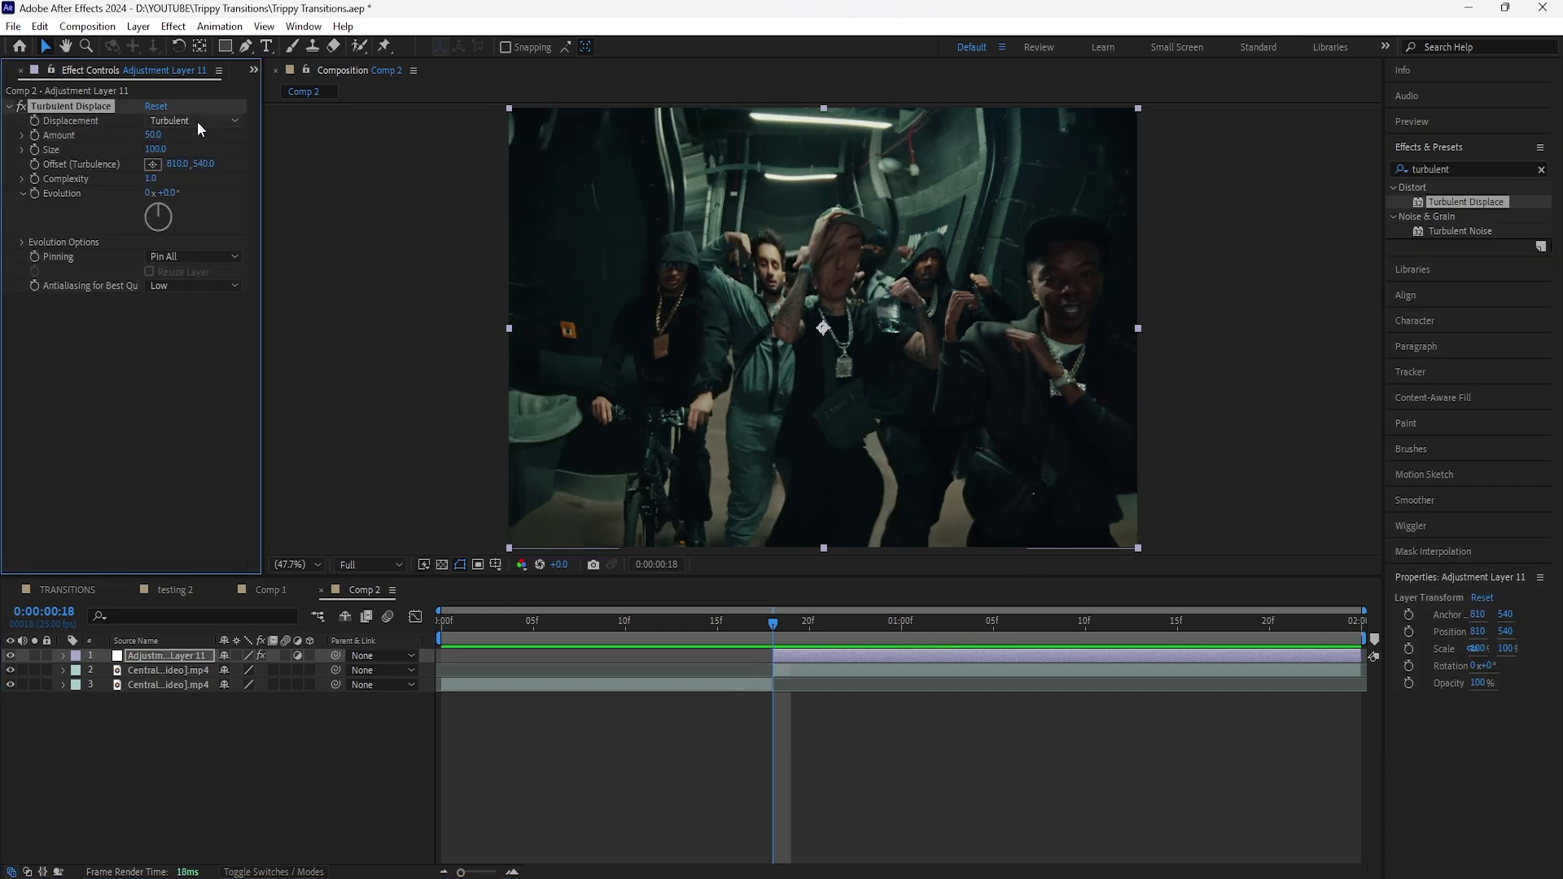
# Try the Bulge and Twist displacement types on the adjustment layer's Turbulent Displace effect and settle on Bulge
pyautogui.click(197, 121)
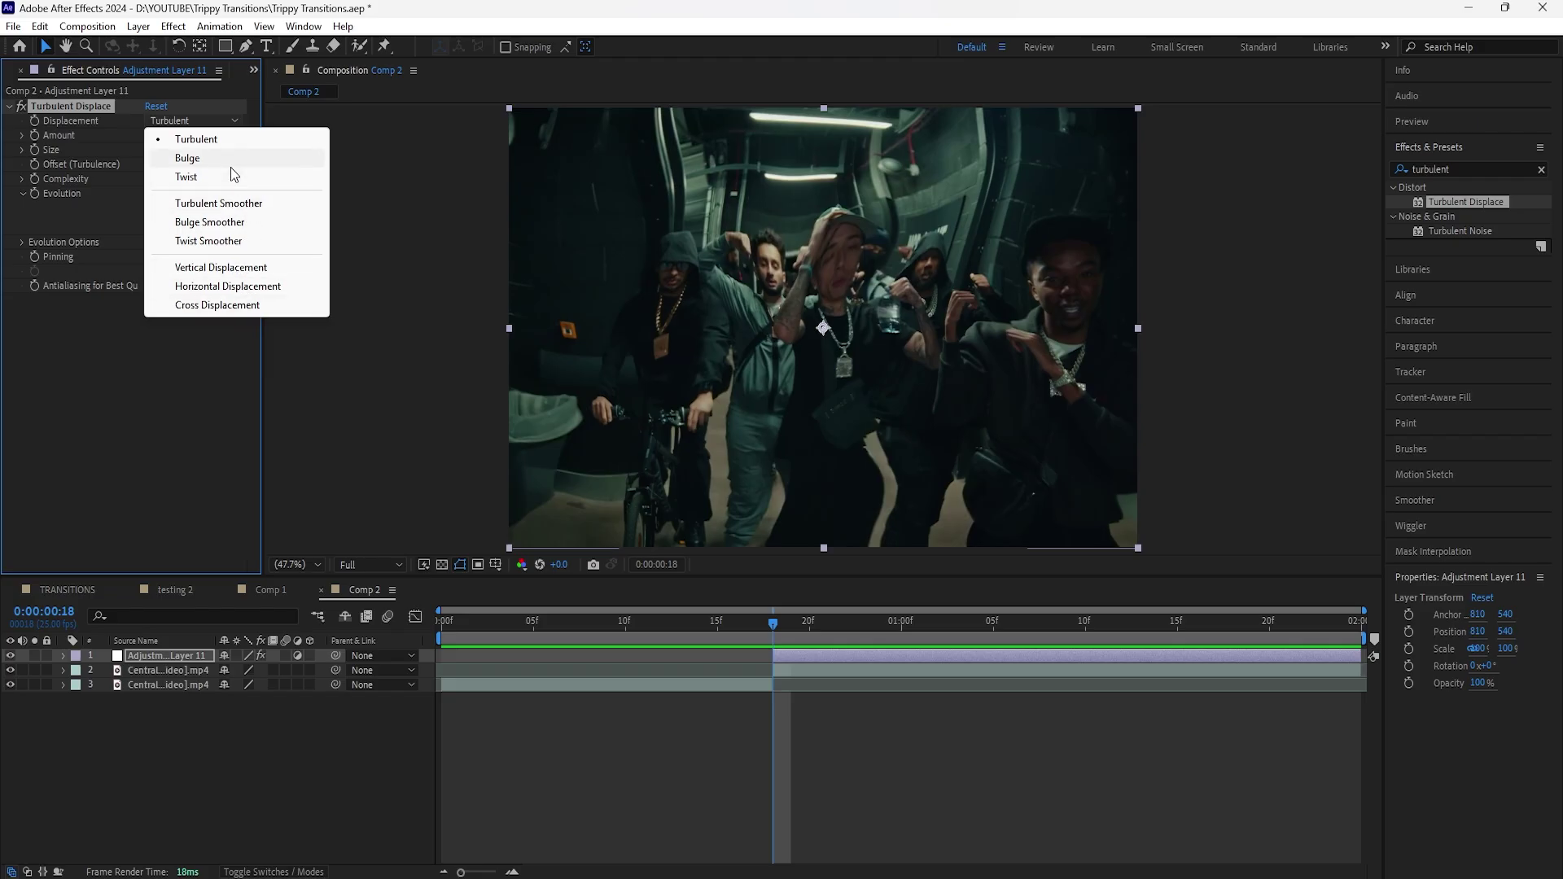
pyautogui.click(231, 167)
pyautogui.click(187, 124)
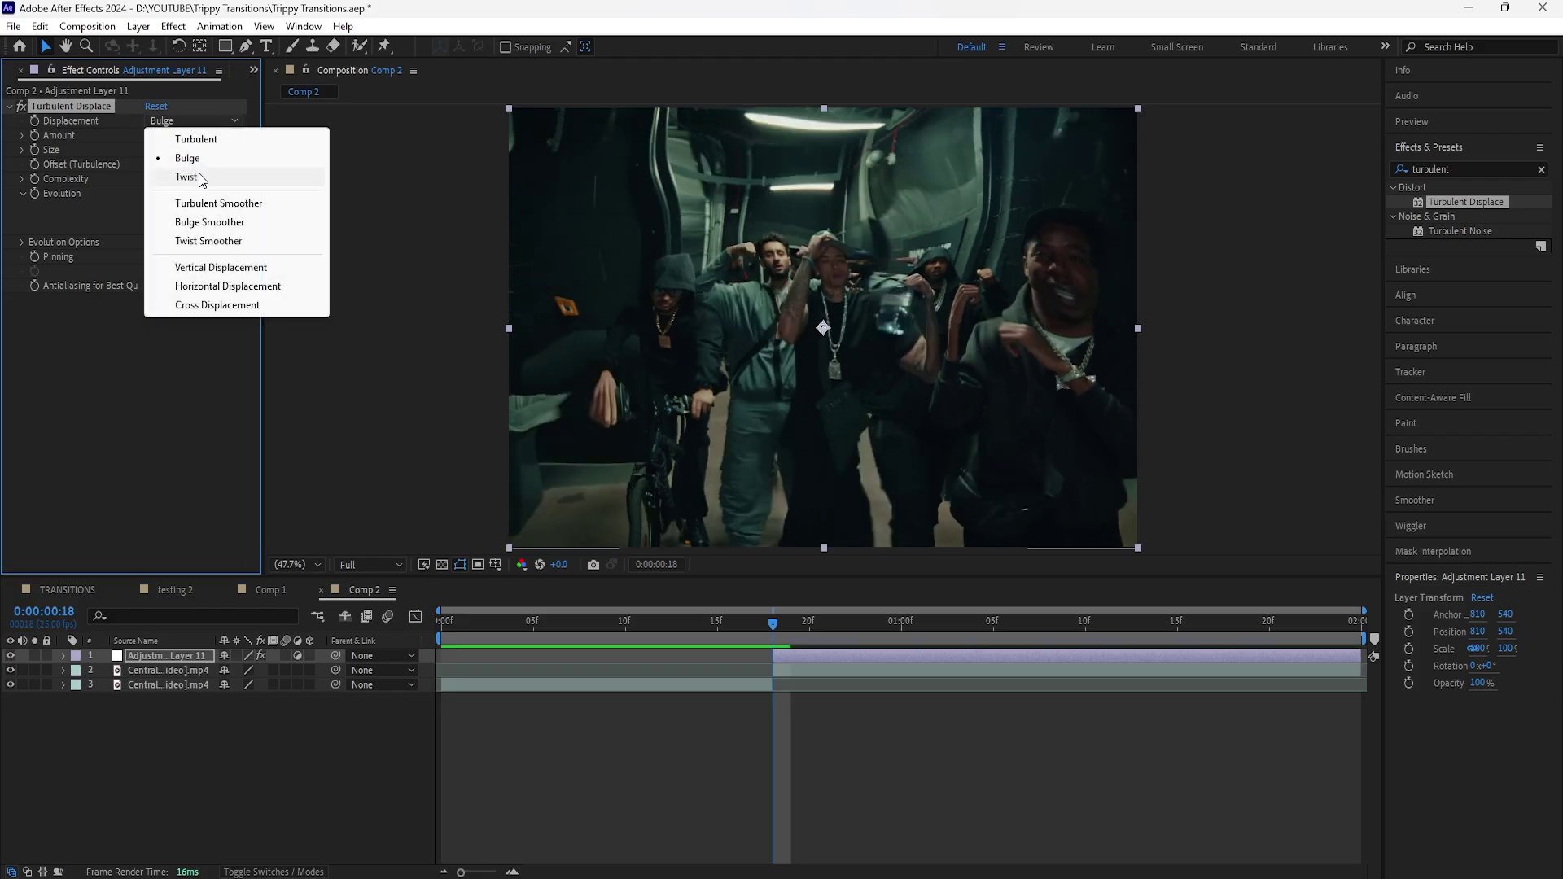
pyautogui.click(198, 174)
pyautogui.click(192, 129)
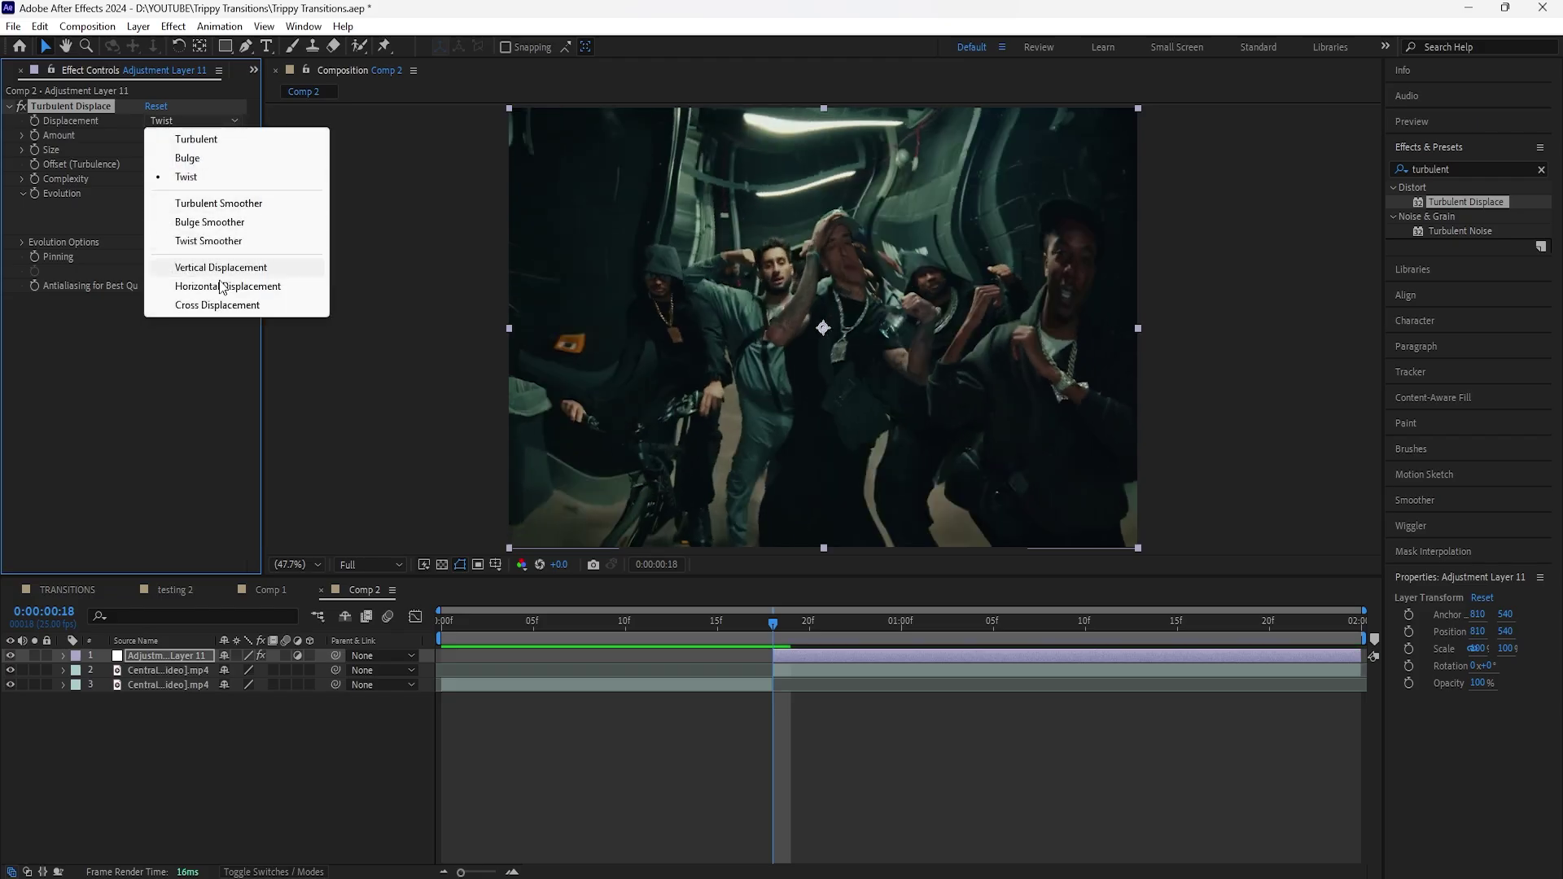
pyautogui.click(217, 161)
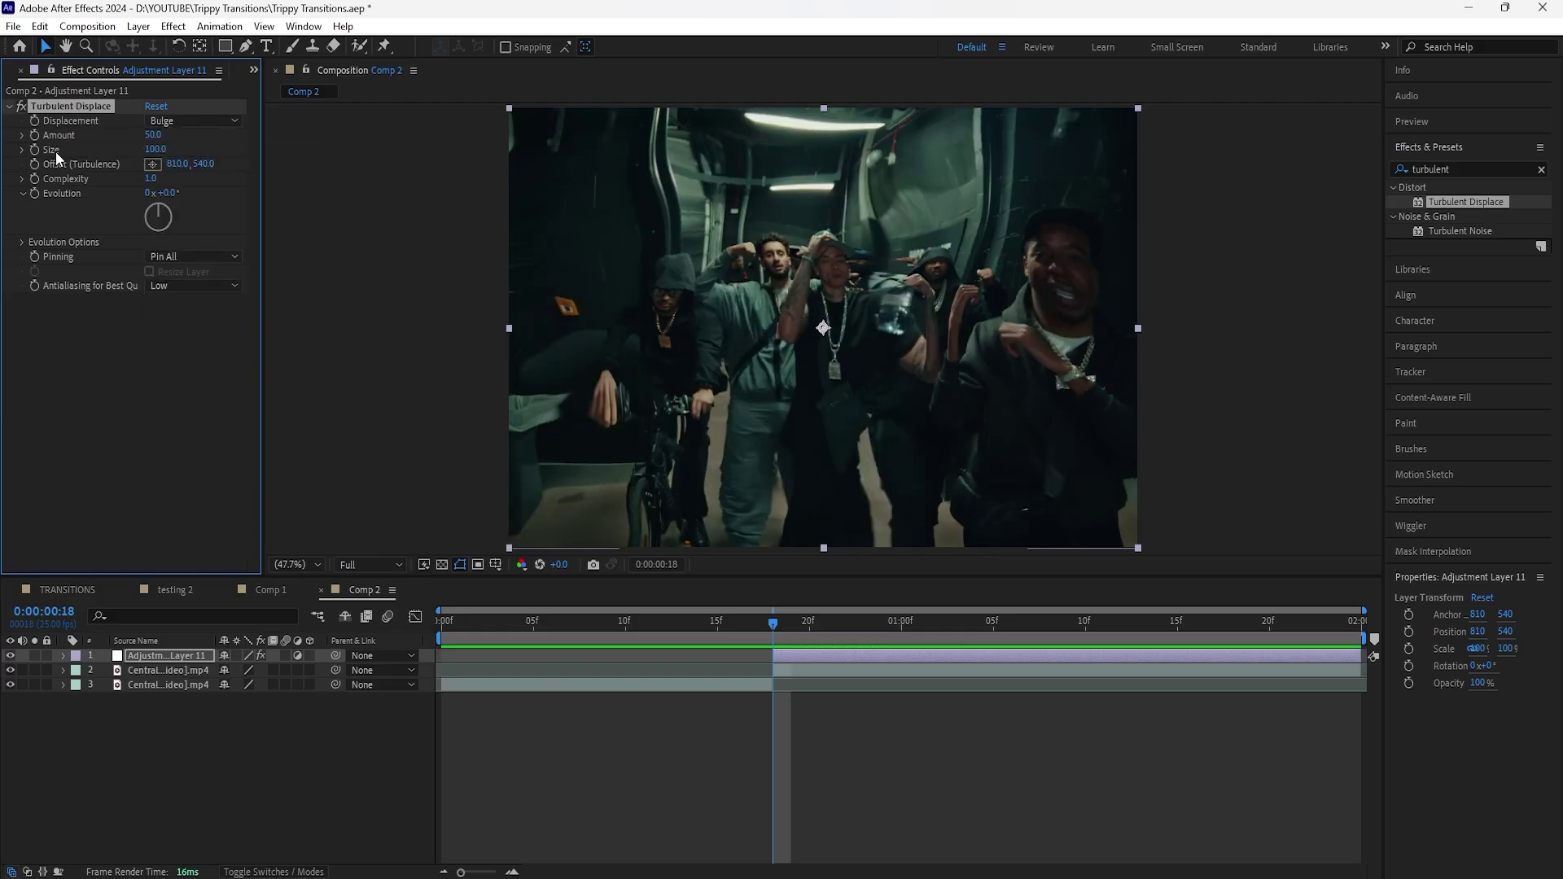
pyautogui.click(779, 622)
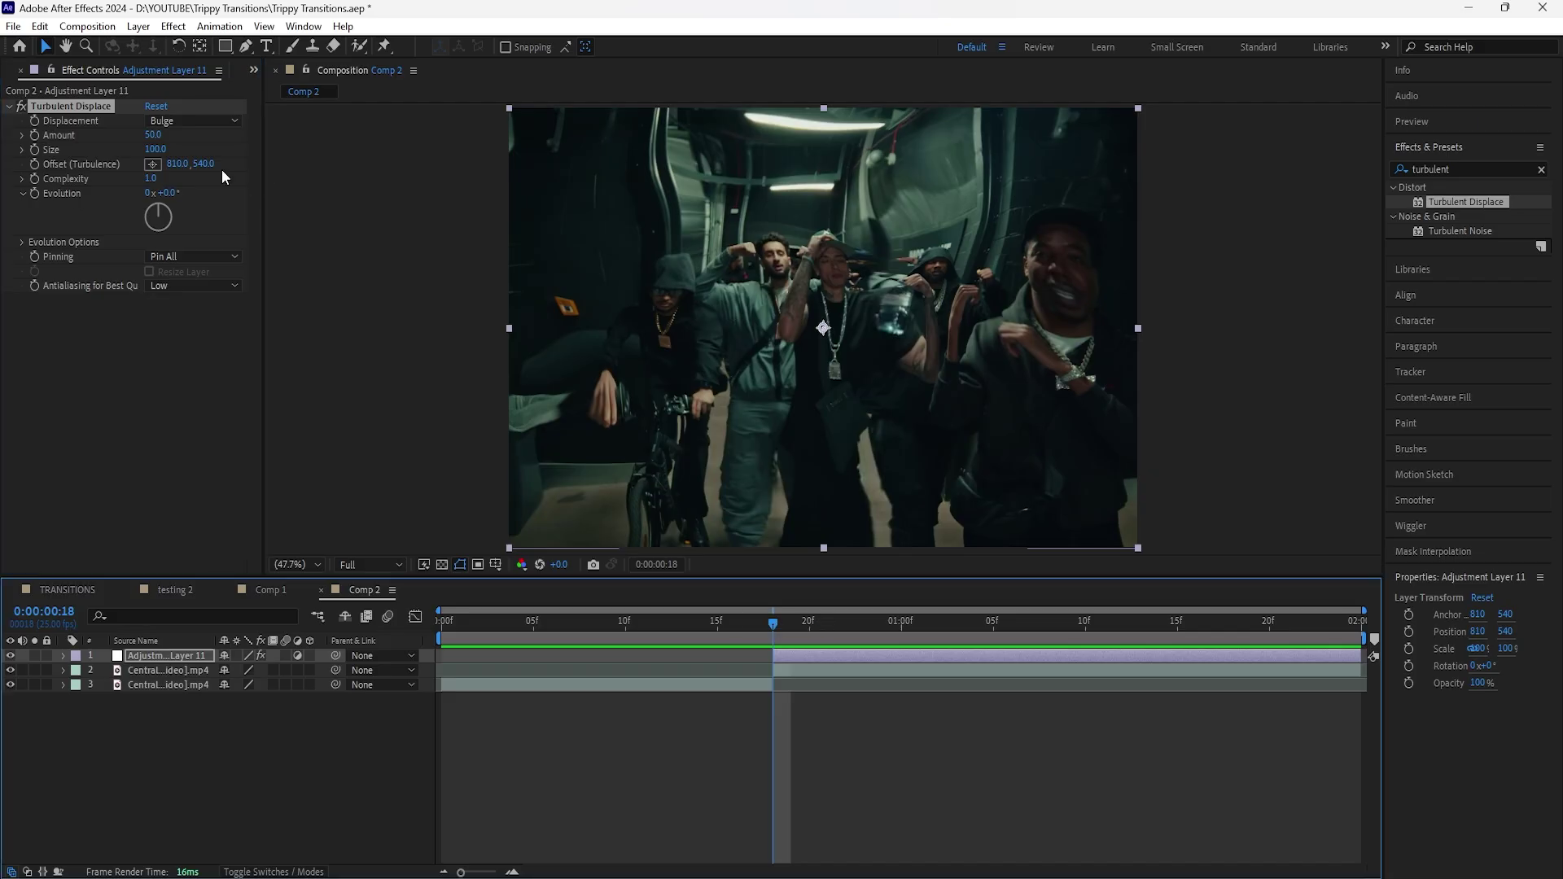
# Set Turbulent Displace Amount to 20 and Size to 300, and keyframe Amount, Size and Evolution at 0:00:00:18
pyautogui.moveTo(154, 140); pyautogui.dragTo(130, 143)
pyautogui.click(151, 138)
pyautogui.press('Return')
pyautogui.moveTo(166, 154); pyautogui.dragTo(316, 141)
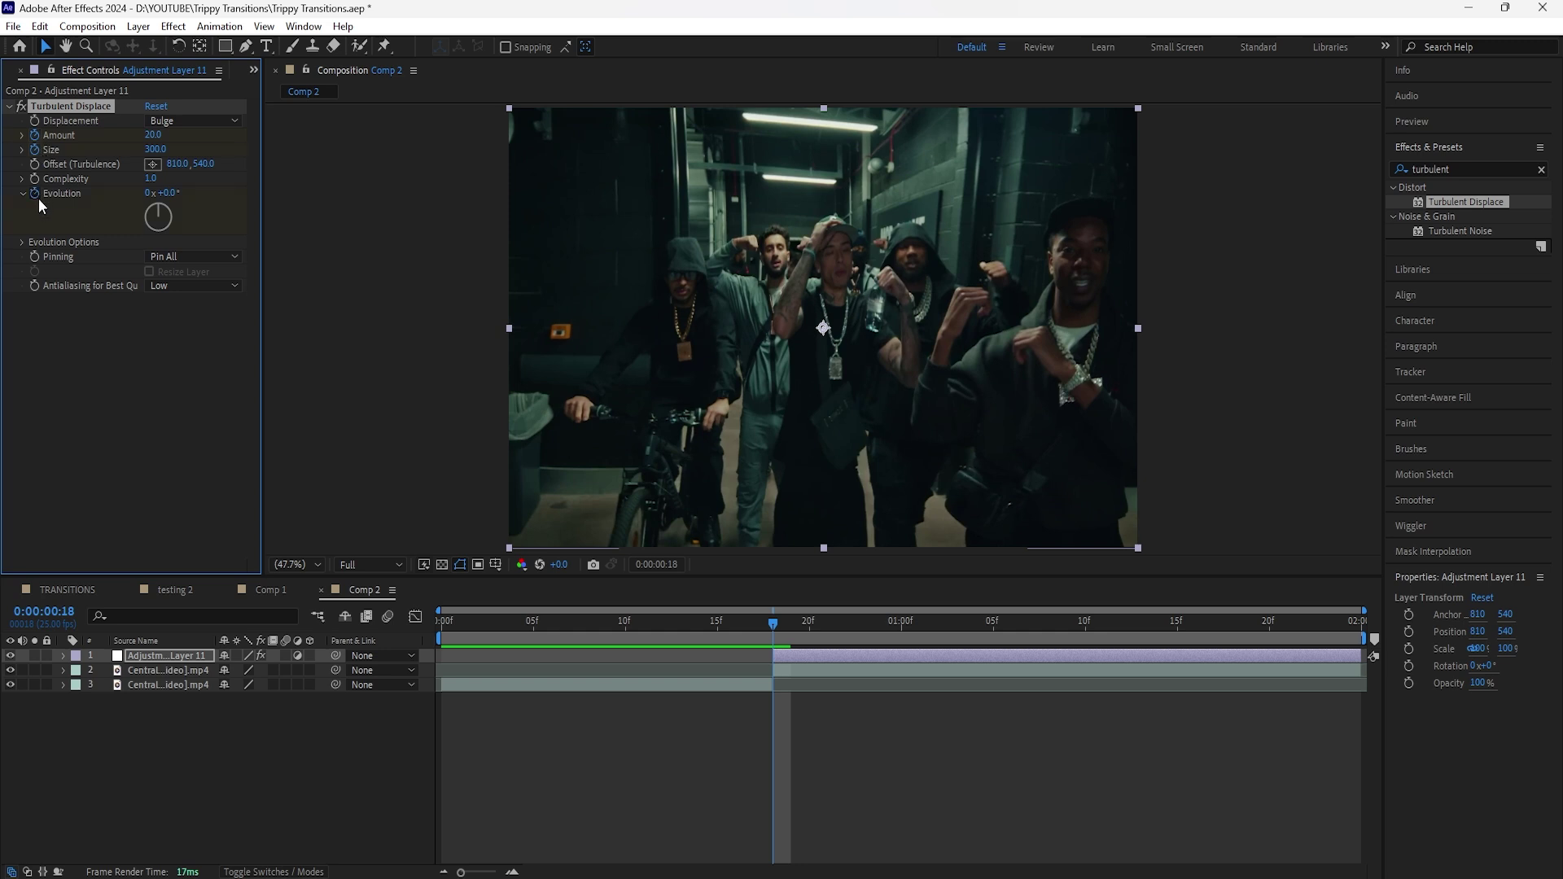
pyautogui.click(197, 660)
pyautogui.press('u')
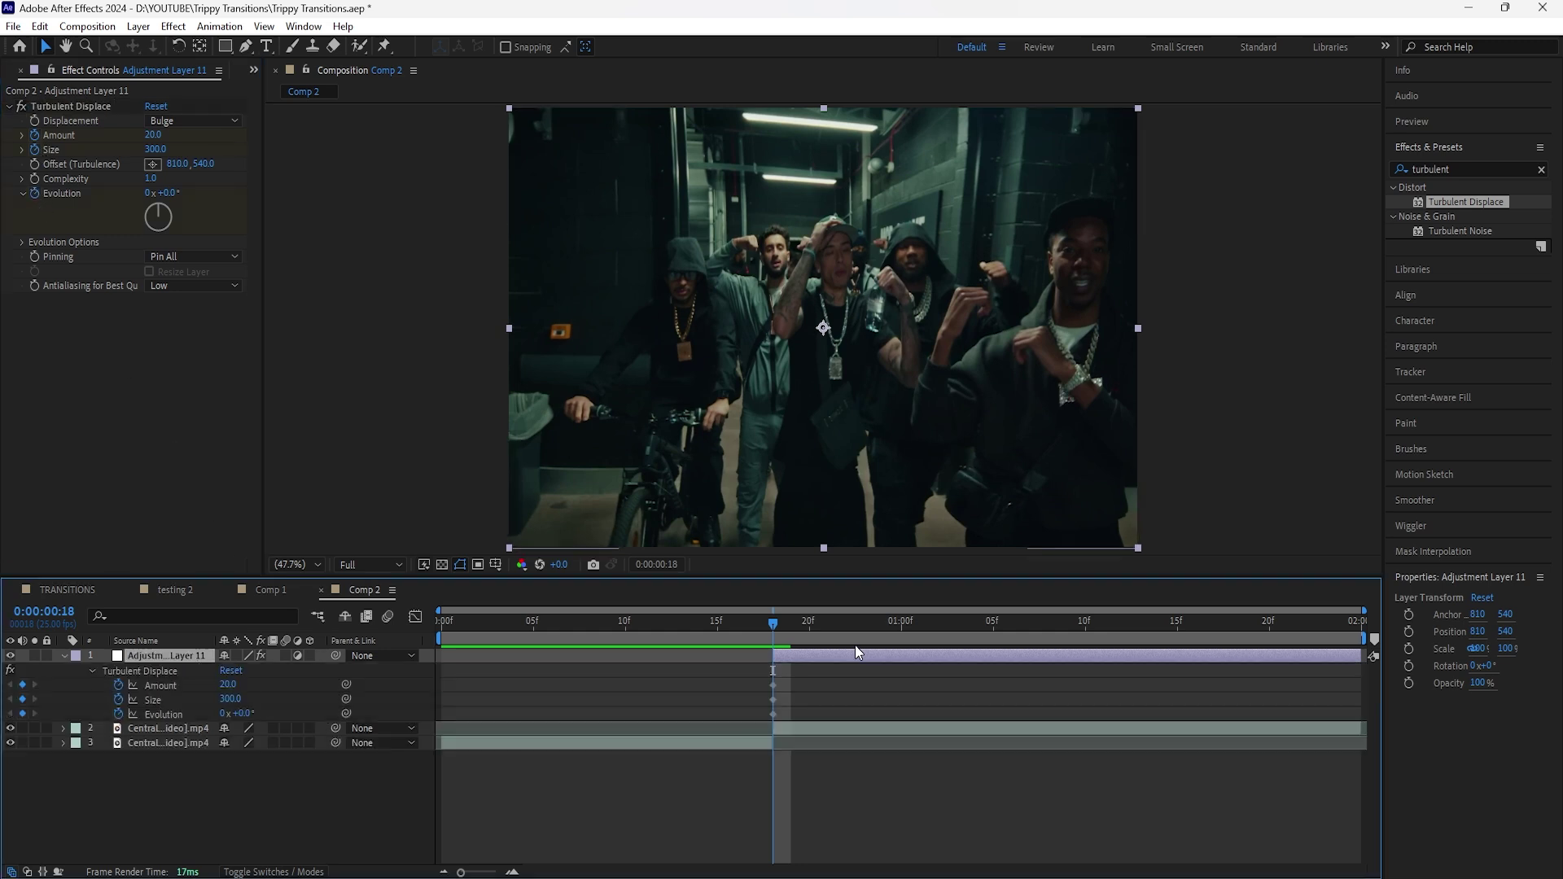
# Keyframe the Turbulent Displace Evolution at 2 full revolutions at 0:00:01:07
pyautogui.moveTo(171, 194); pyautogui.dragTo(420, 226)
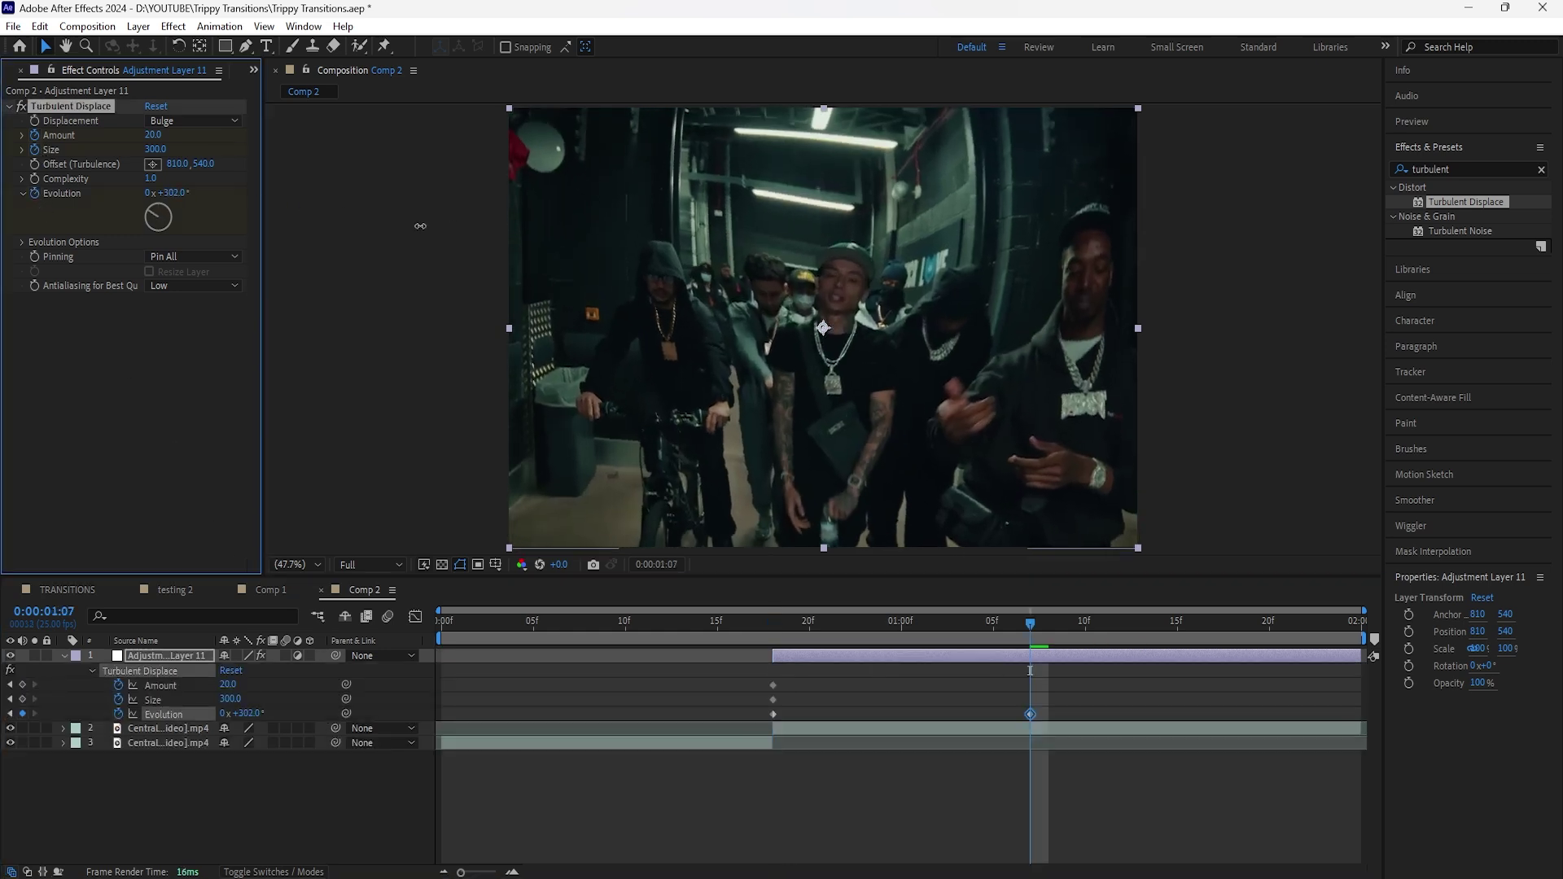
pyautogui.hotkey('ctrl', 'z')
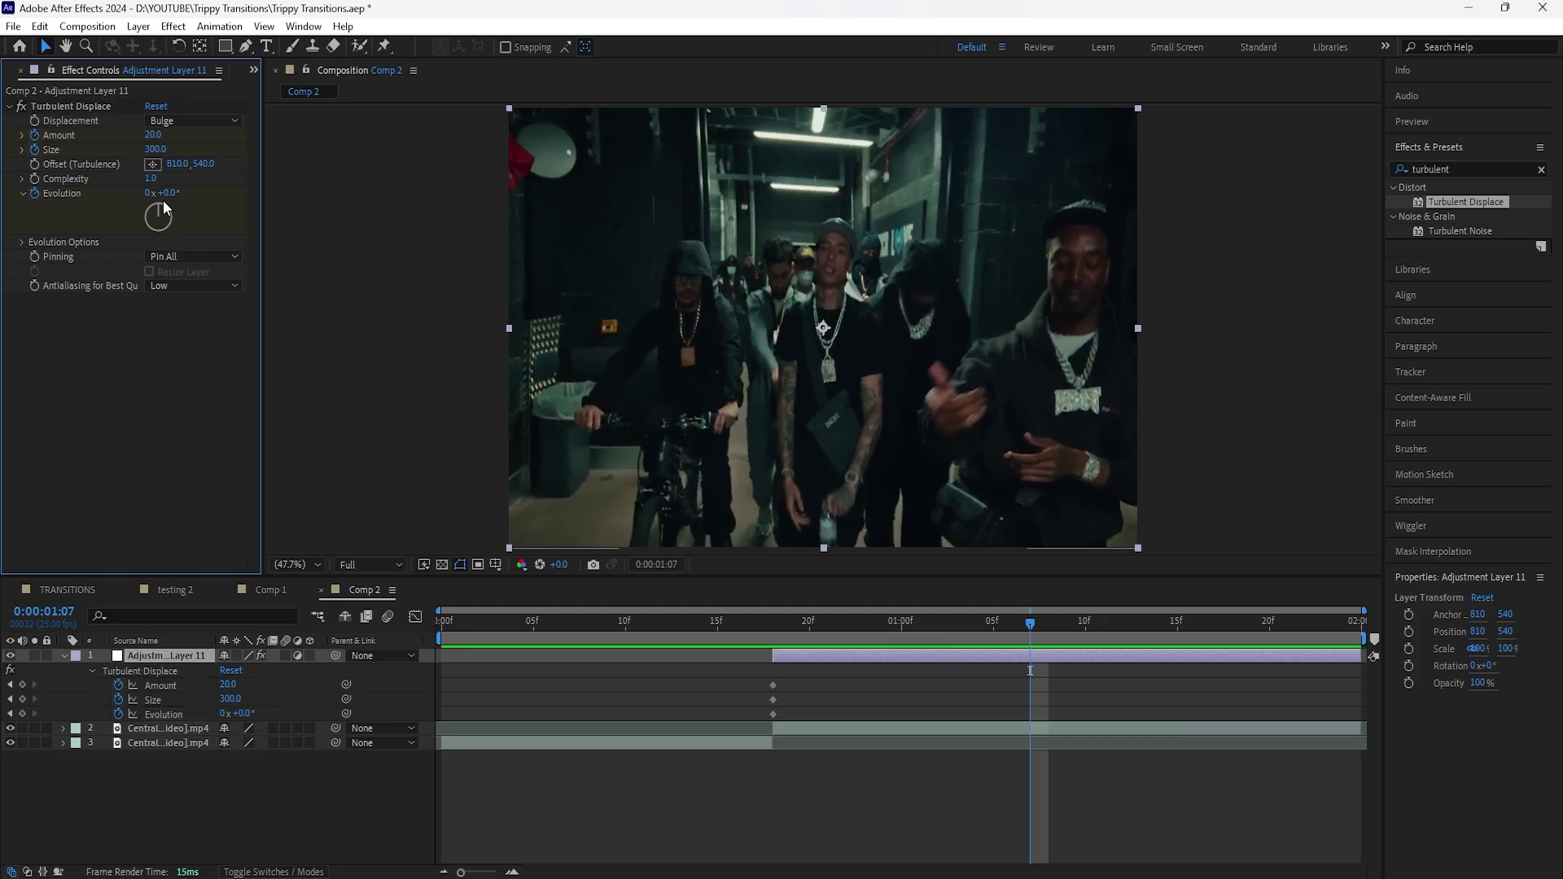
pyautogui.click(149, 193)
pyautogui.write('2')
pyautogui.press('Return')
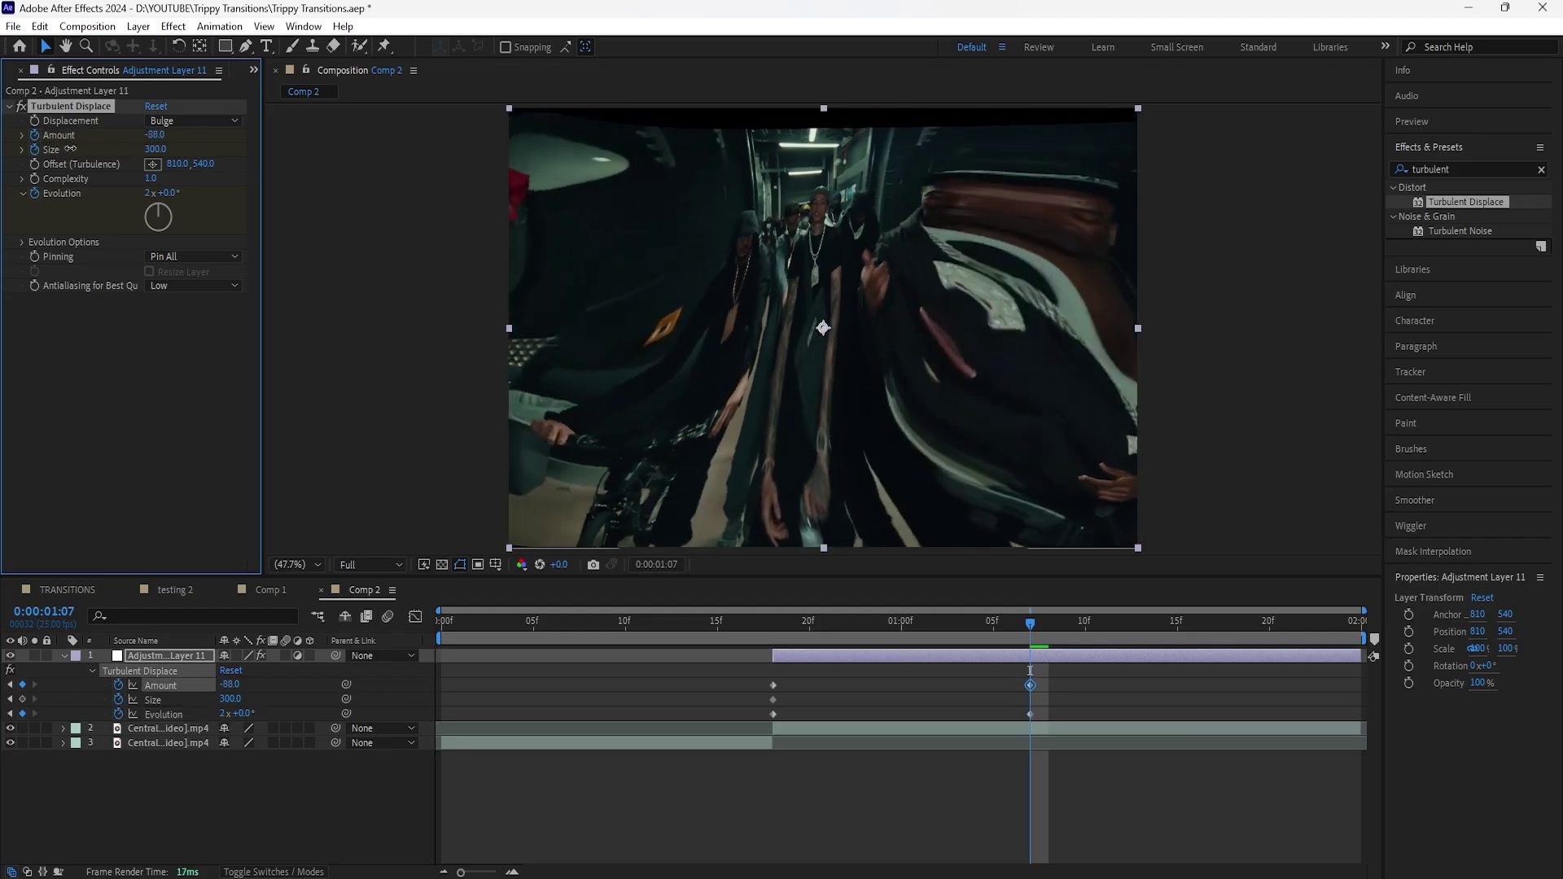
# Keyframe the Turbulent Displace Amount at 0 and Size at 2 at 0:00:01:07
pyautogui.click(166, 137)
pyautogui.write('0')
pyautogui.press('Tab')
pyautogui.write('89')
pyautogui.press('Return')
pyautogui.click(198, 148)
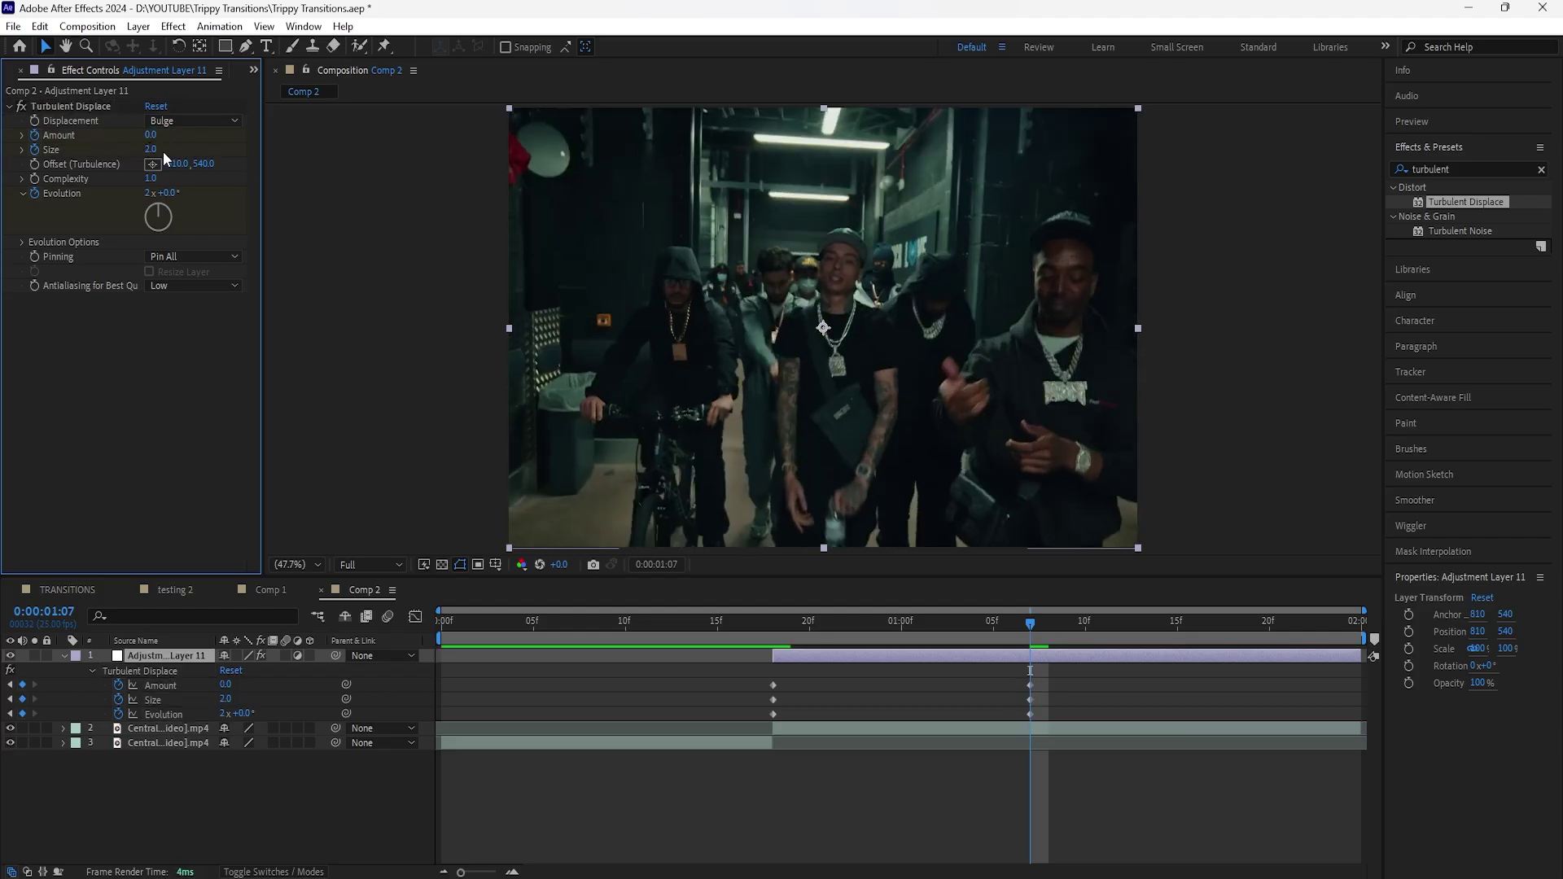
# Easy ease all the Turbulent Displace keyframes and preview the distortion across the cut
pyautogui.moveTo(1050, 679); pyautogui.dragTo(770, 716)
pyautogui.rightClick(773, 687)
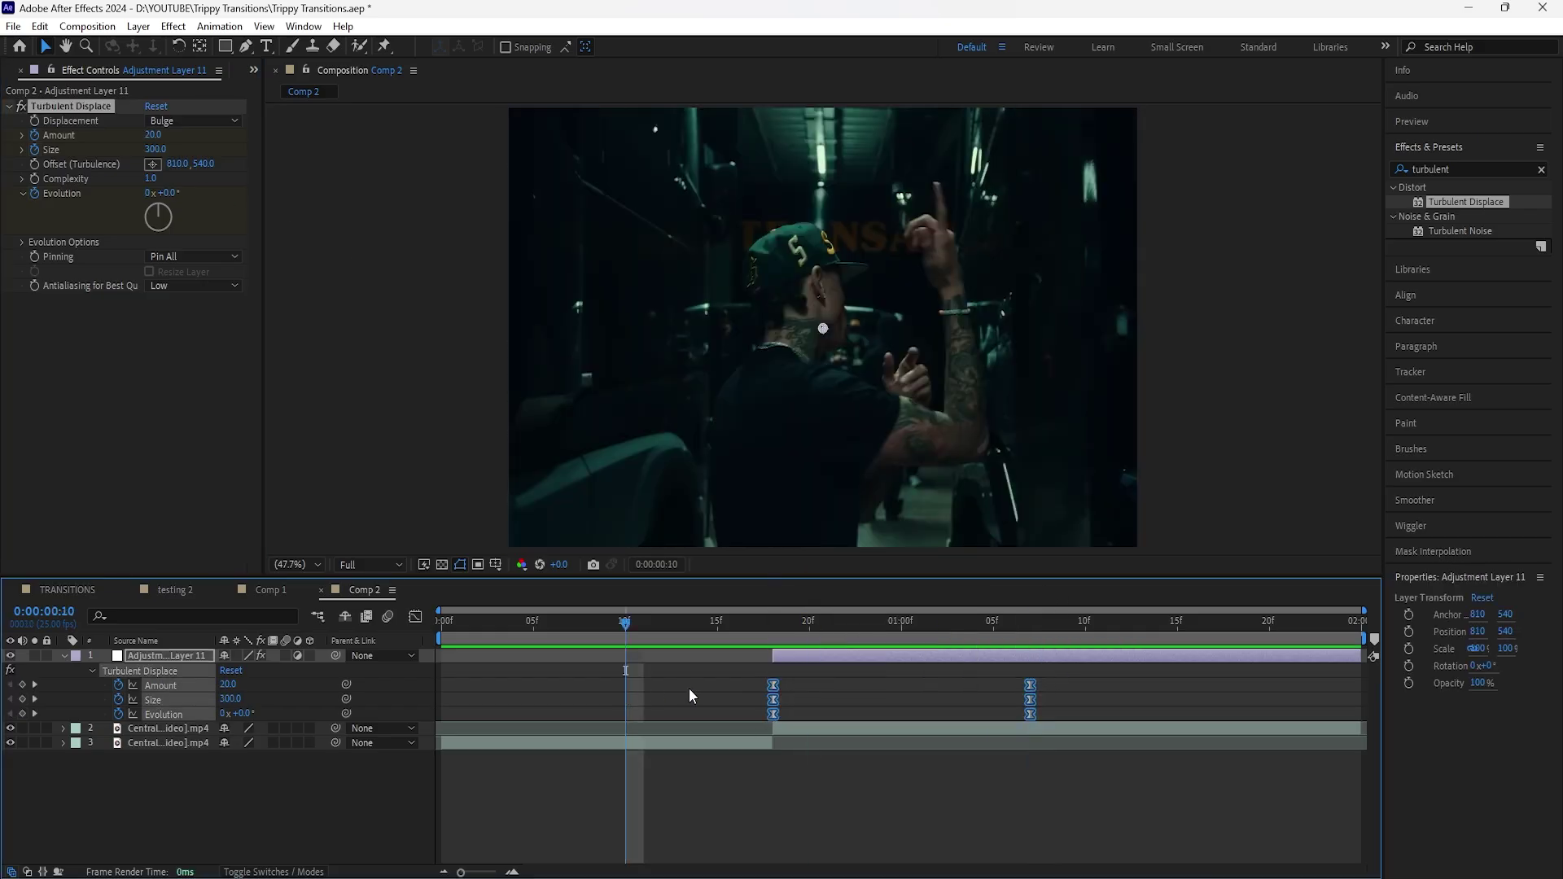
pyautogui.press('space')
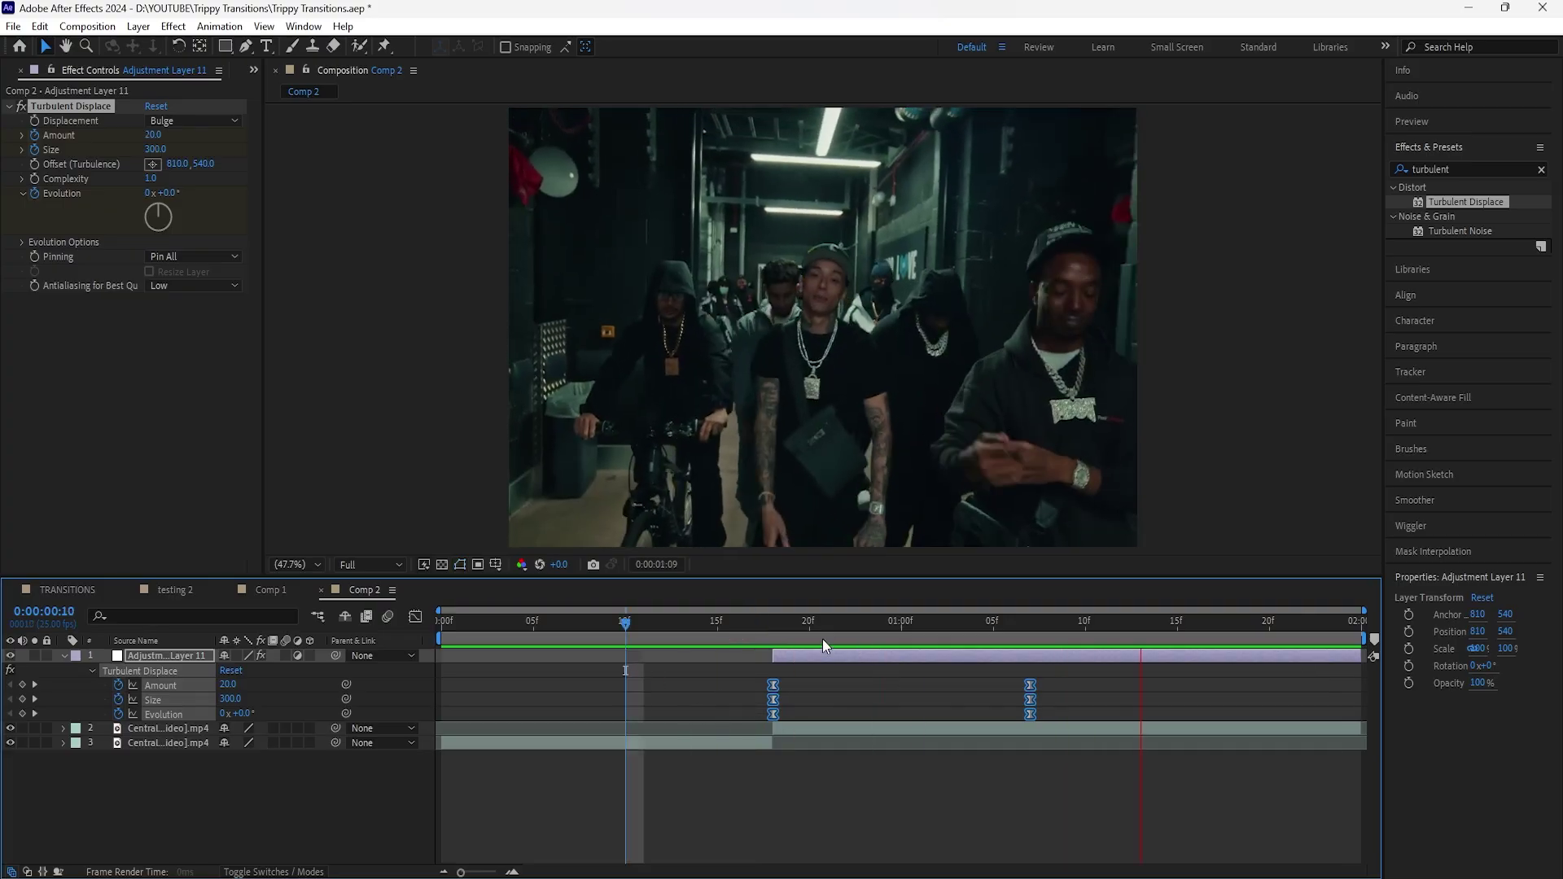
pyautogui.press('space')
# Add a white 1620 x 1080 px solid above the adjustment layer
pyautogui.press('pageup')
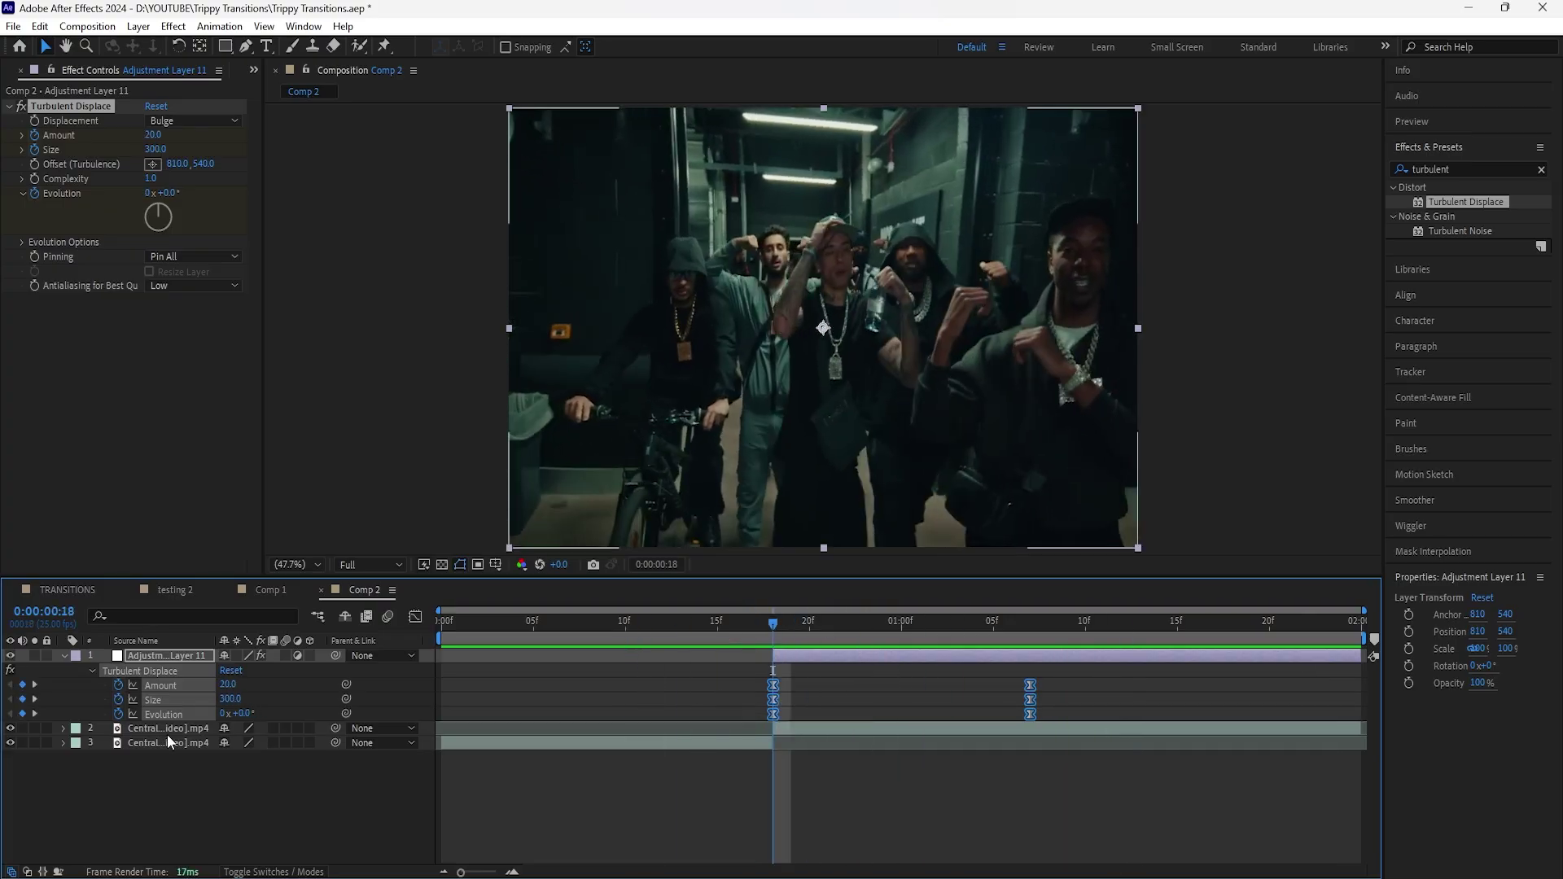
pyautogui.click(181, 657)
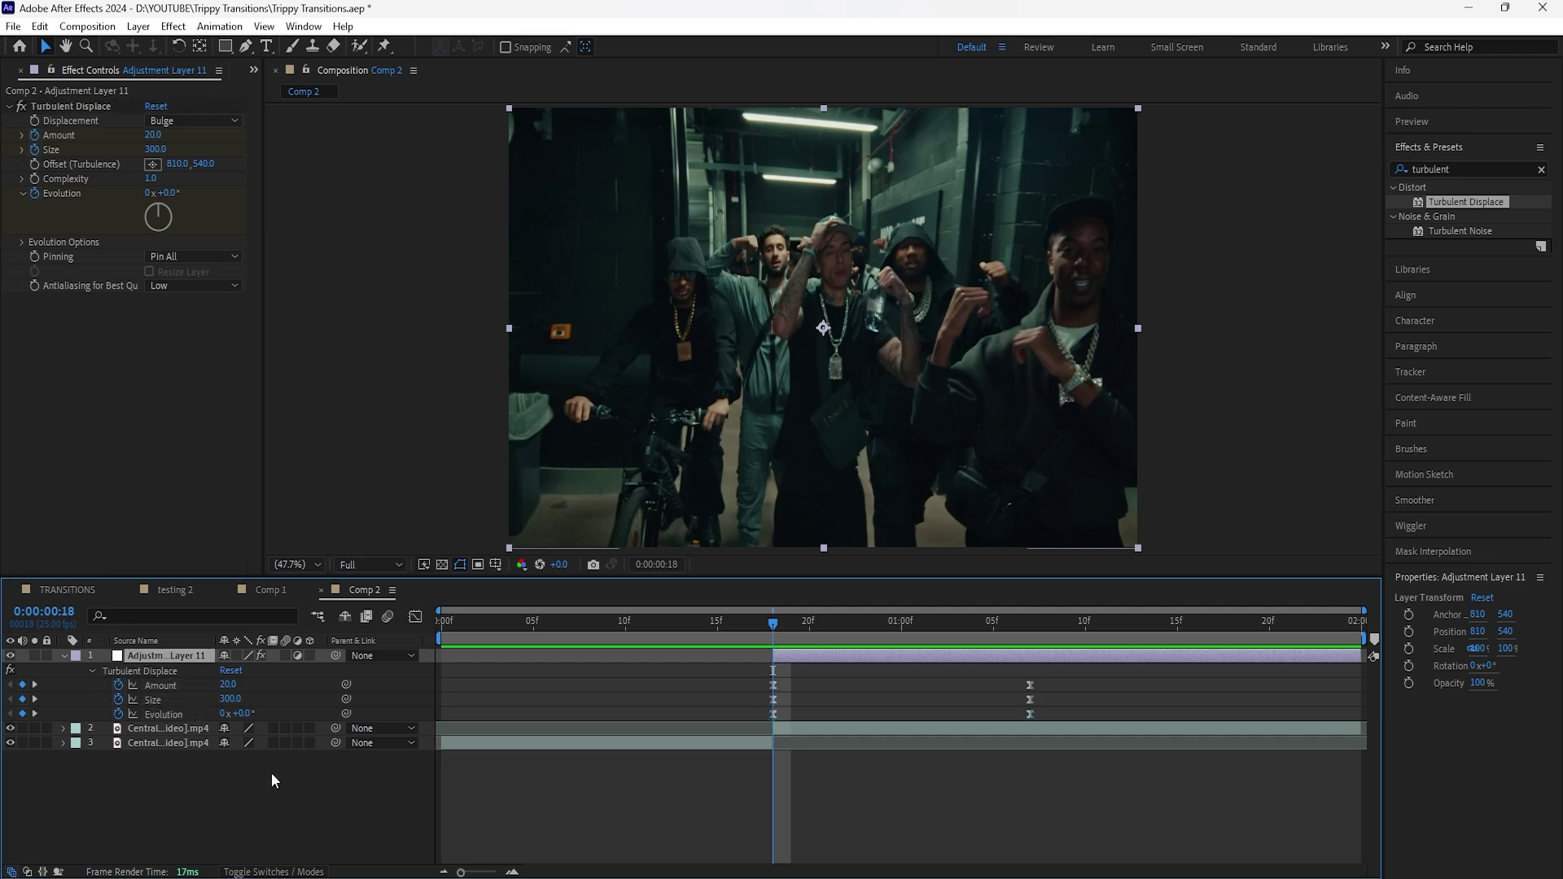
pyautogui.moveTo(777, 624); pyautogui.dragTo(777, 702)
pyautogui.rightClick(261, 771)
pyautogui.moveTo(389, 563)
pyautogui.click(611, 601)
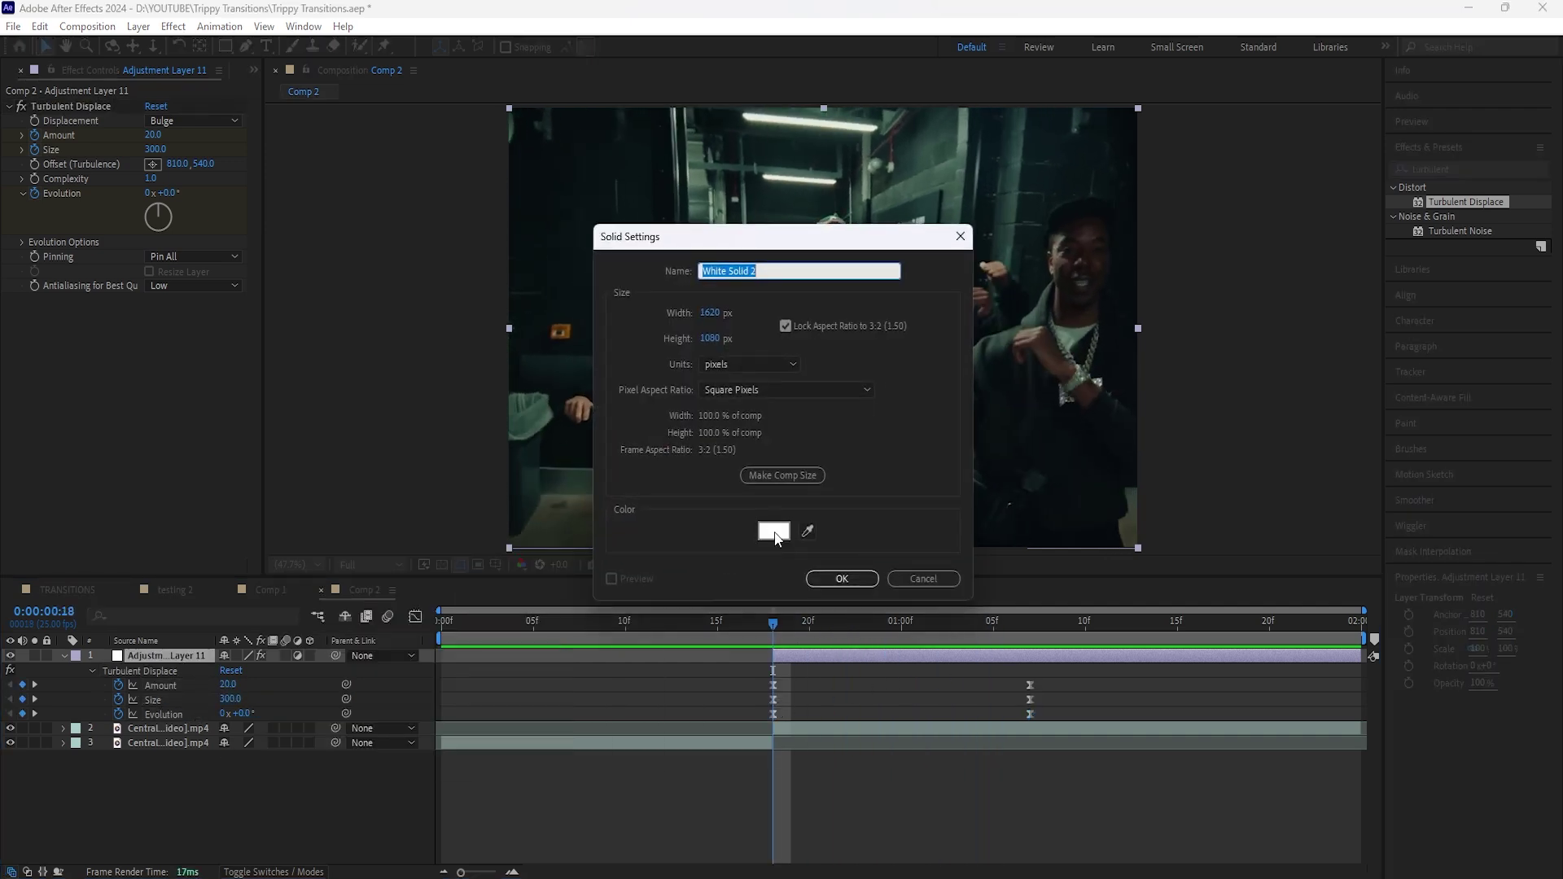
pyautogui.click(773, 530)
pyautogui.click(529, 290)
pyautogui.click(842, 578)
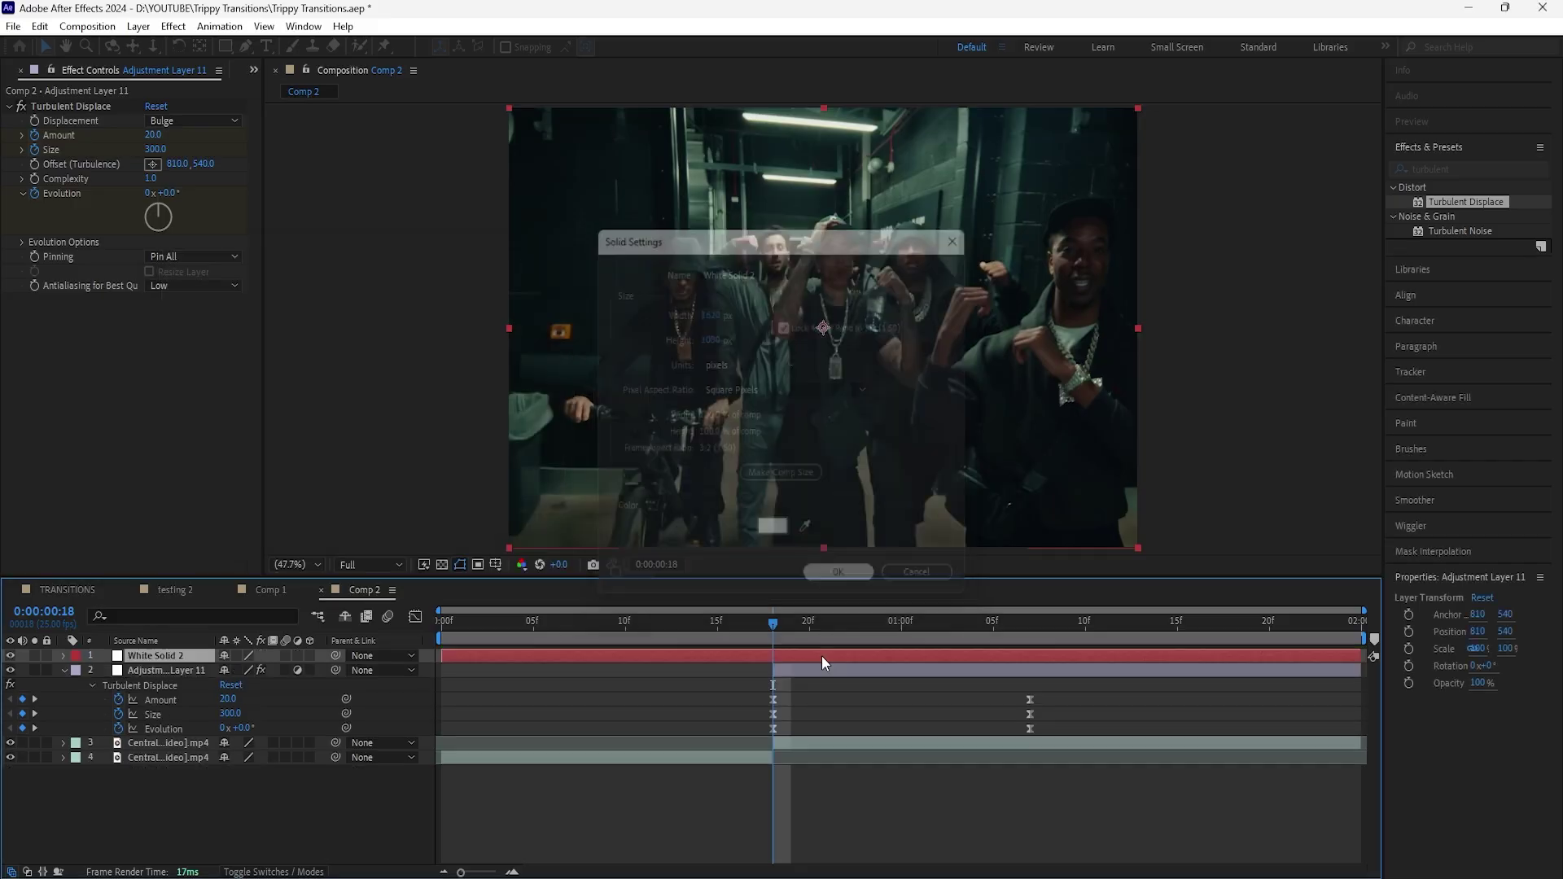
# Trim the white solid to run from 0:00:00:18 to 0:00:00:24 and keyframe its Opacity at 100% at the start
pyautogui.moveTo(452, 656); pyautogui.dragTo(785, 656)
pyautogui.press('t')
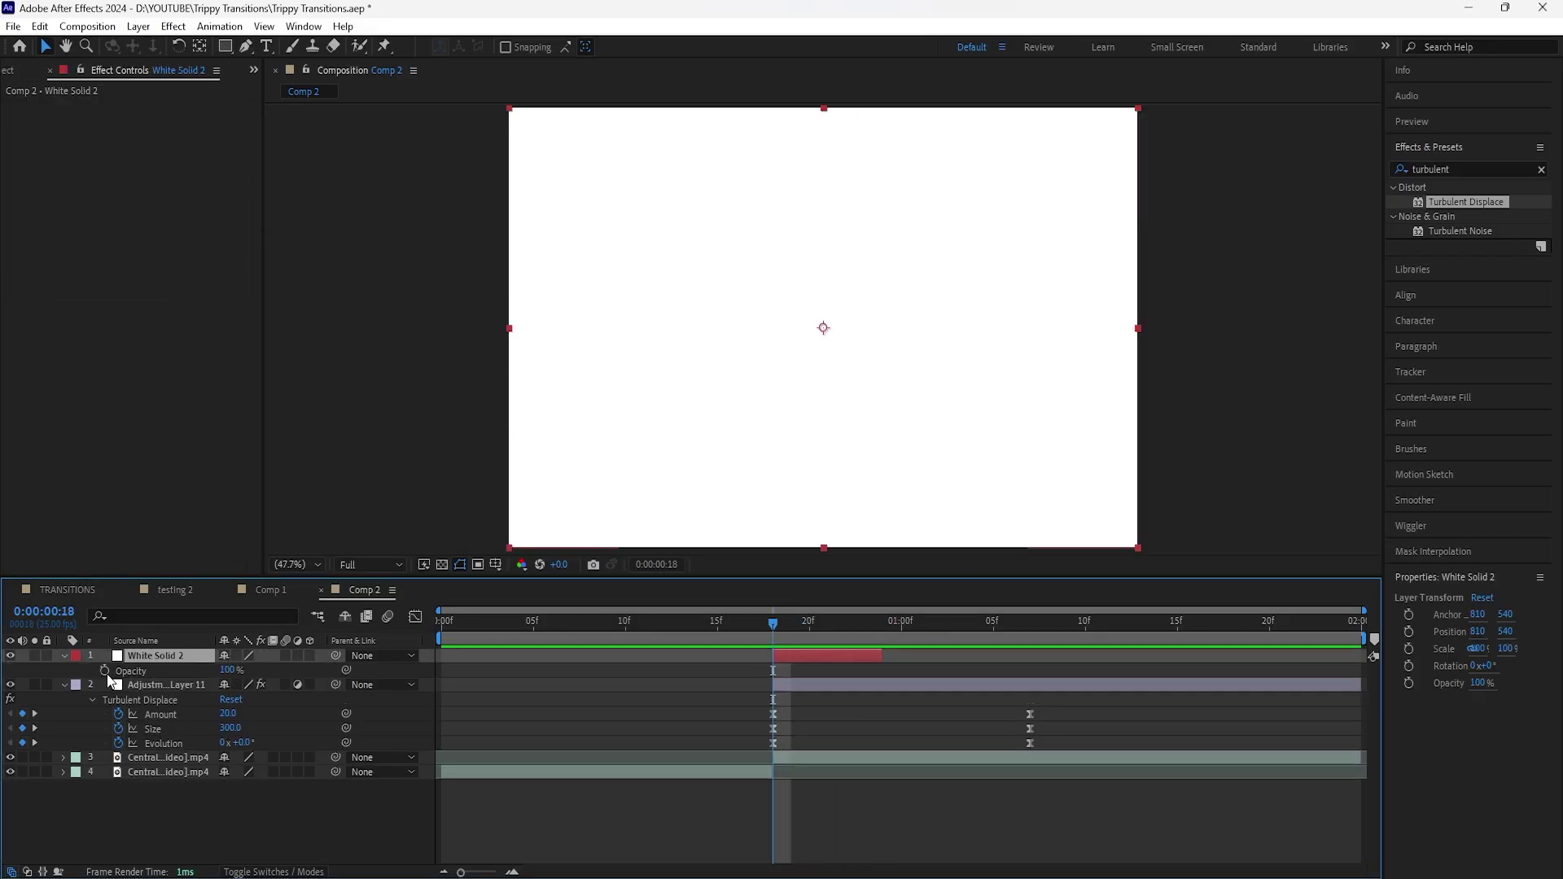
pyautogui.click(104, 670)
# Keyframe the white solid's Opacity at 0% at 0:00:00:24 and easy ease its Opacity keyframes
pyautogui.moveTo(772, 622); pyautogui.dragTo(747, 686)
pyautogui.click(230, 669)
pyautogui.write('0')
pyautogui.press('Return')
pyautogui.press('F9')
# Reshape the solid's Opacity speed curve to slow down toward its last keyframe, and preview the white flash
pyautogui.click(416, 617)
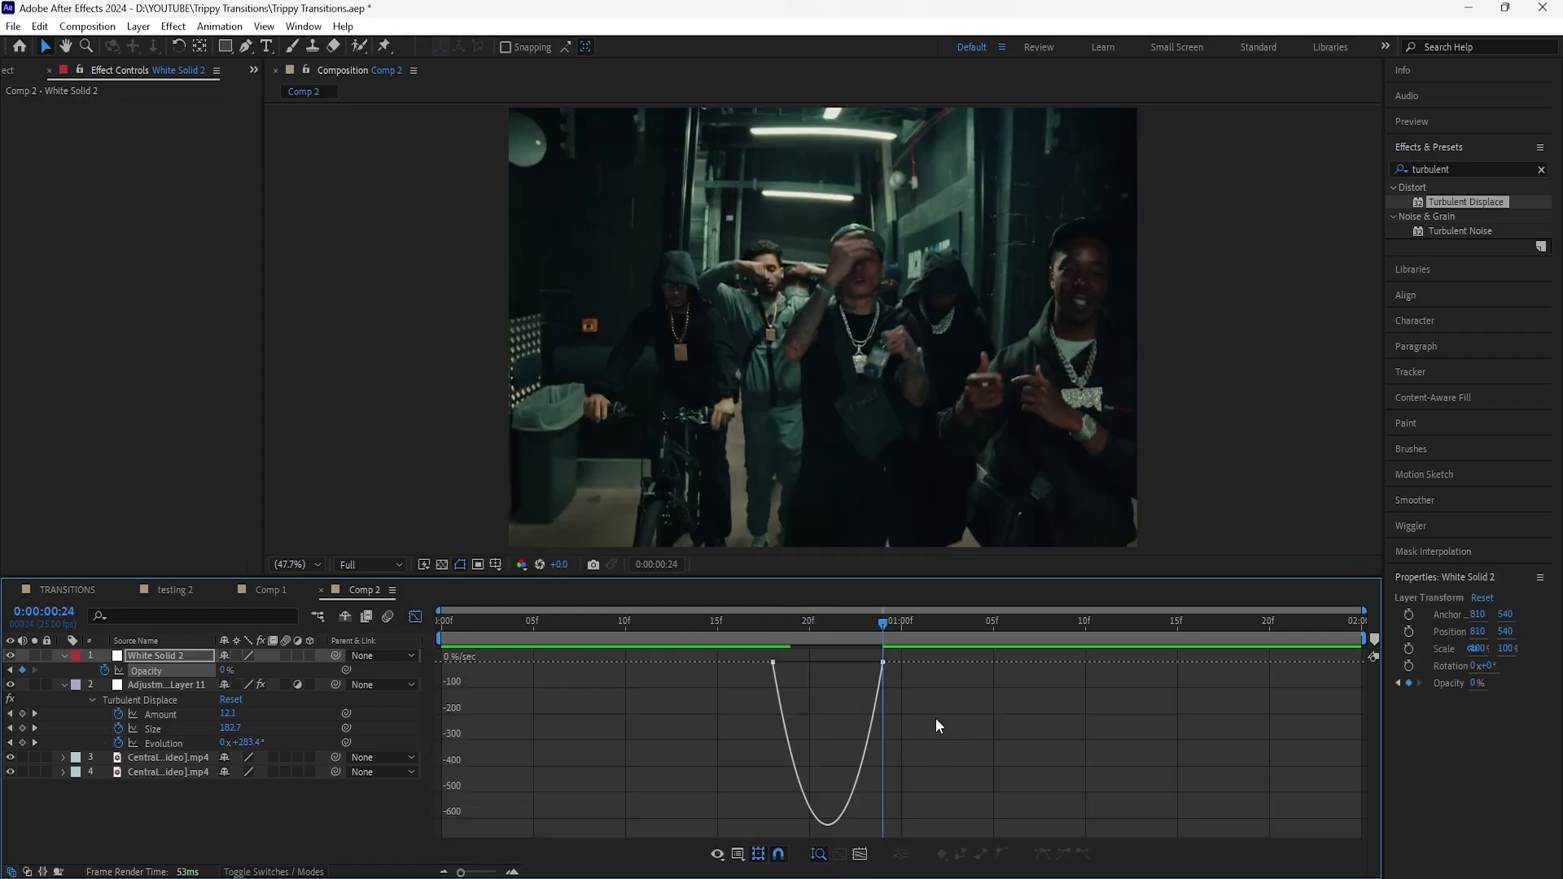
pyautogui.moveTo(862, 661); pyautogui.dragTo(625, 630)
pyautogui.click(417, 617)
pyautogui.press('space')
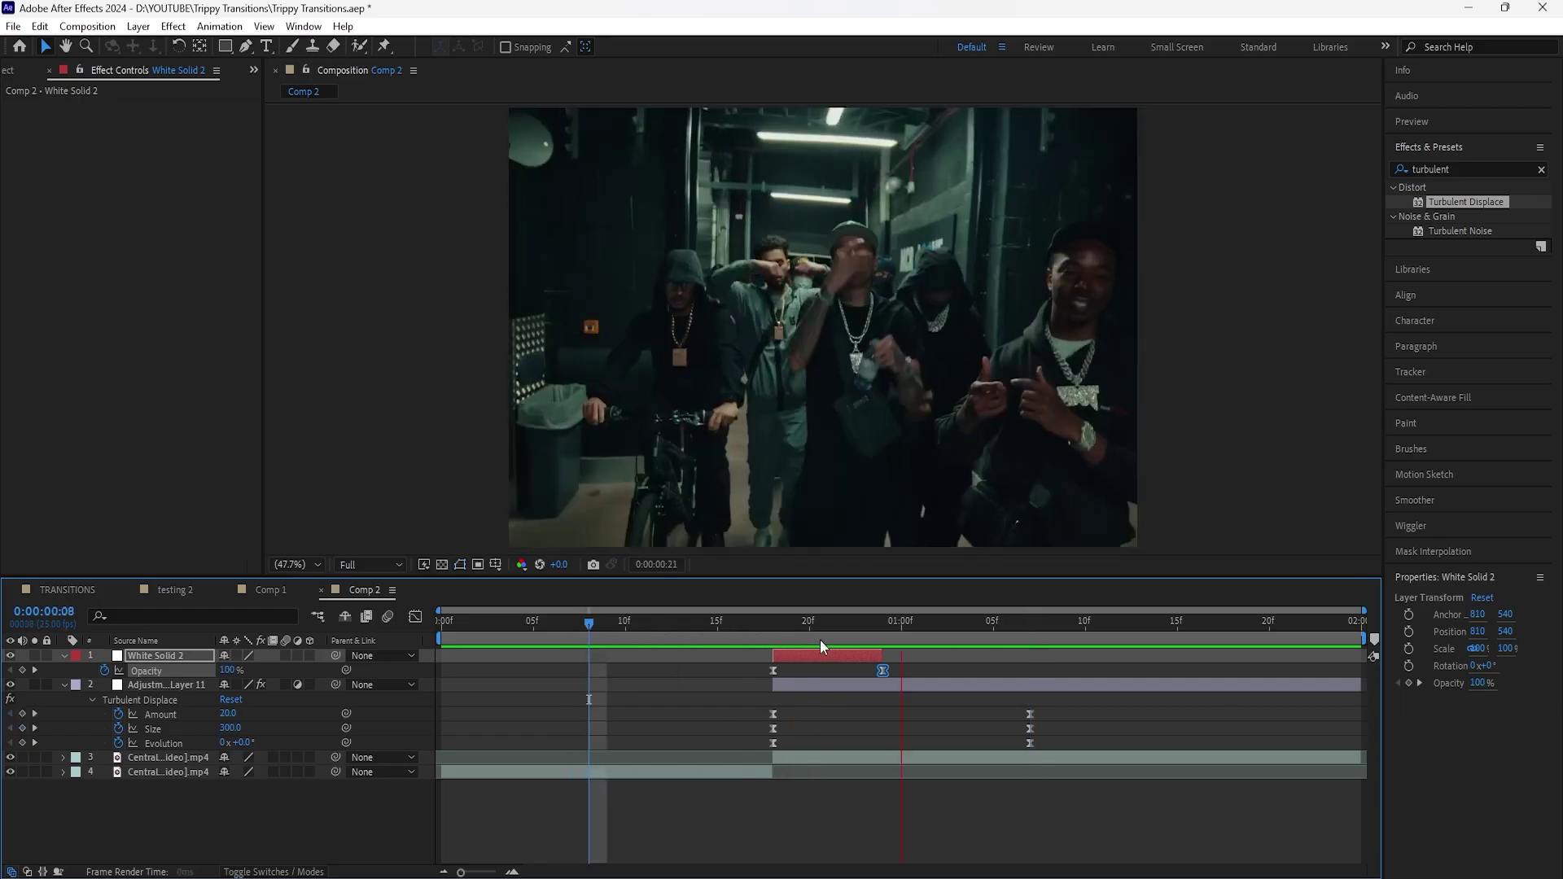
pyautogui.press('space')
# Apply Noise to the second clip, hide the white solid, and keyframe Amount of Noise at 70% at 0:00:00:18
pyautogui.click(831, 756)
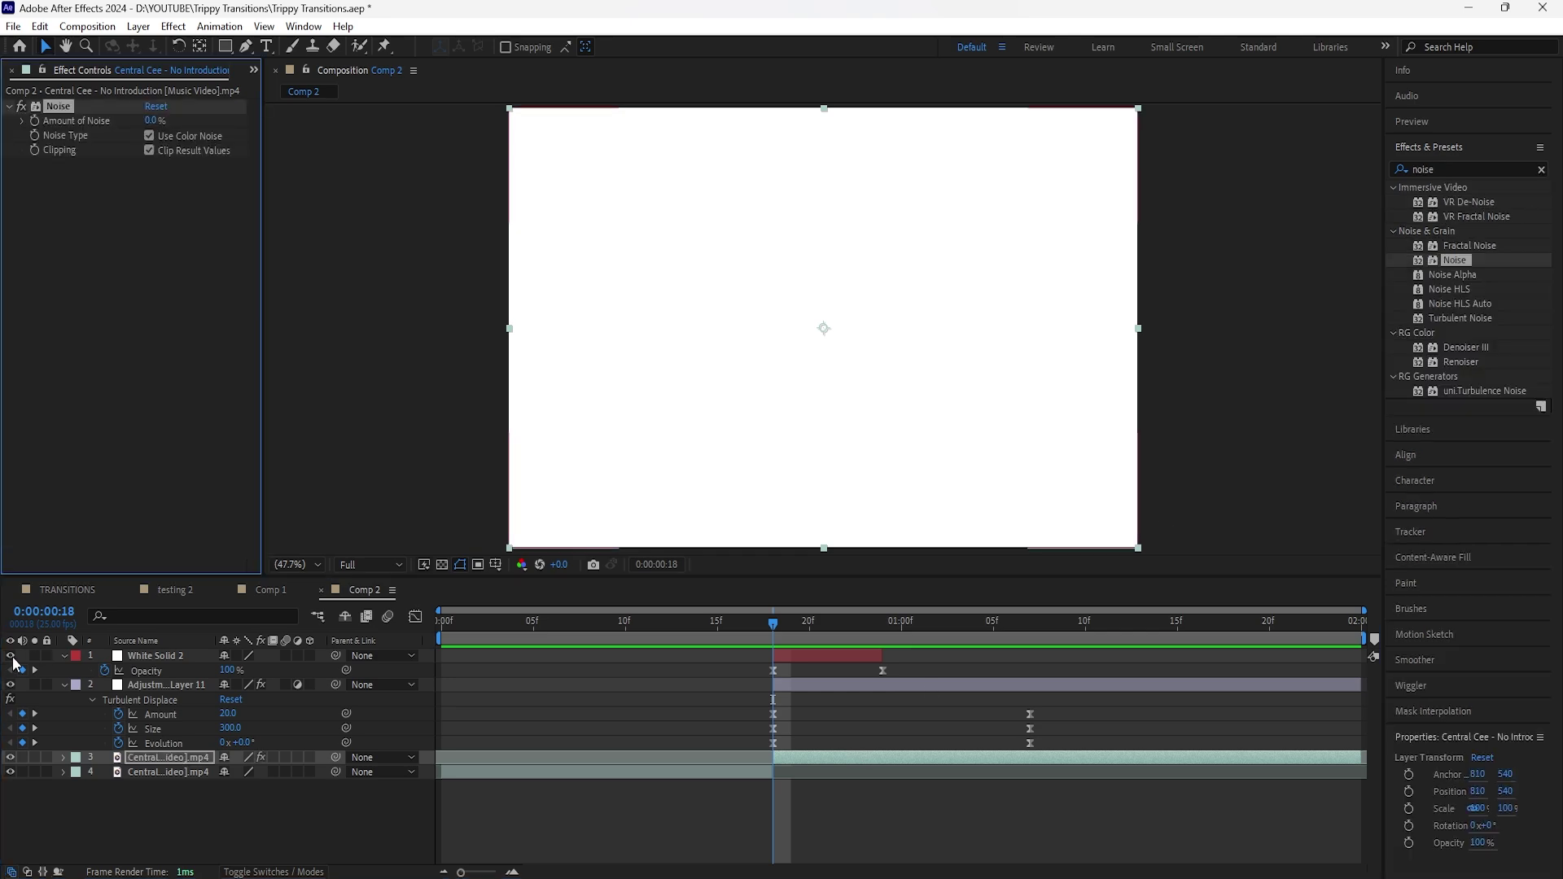
pyautogui.click(11, 656)
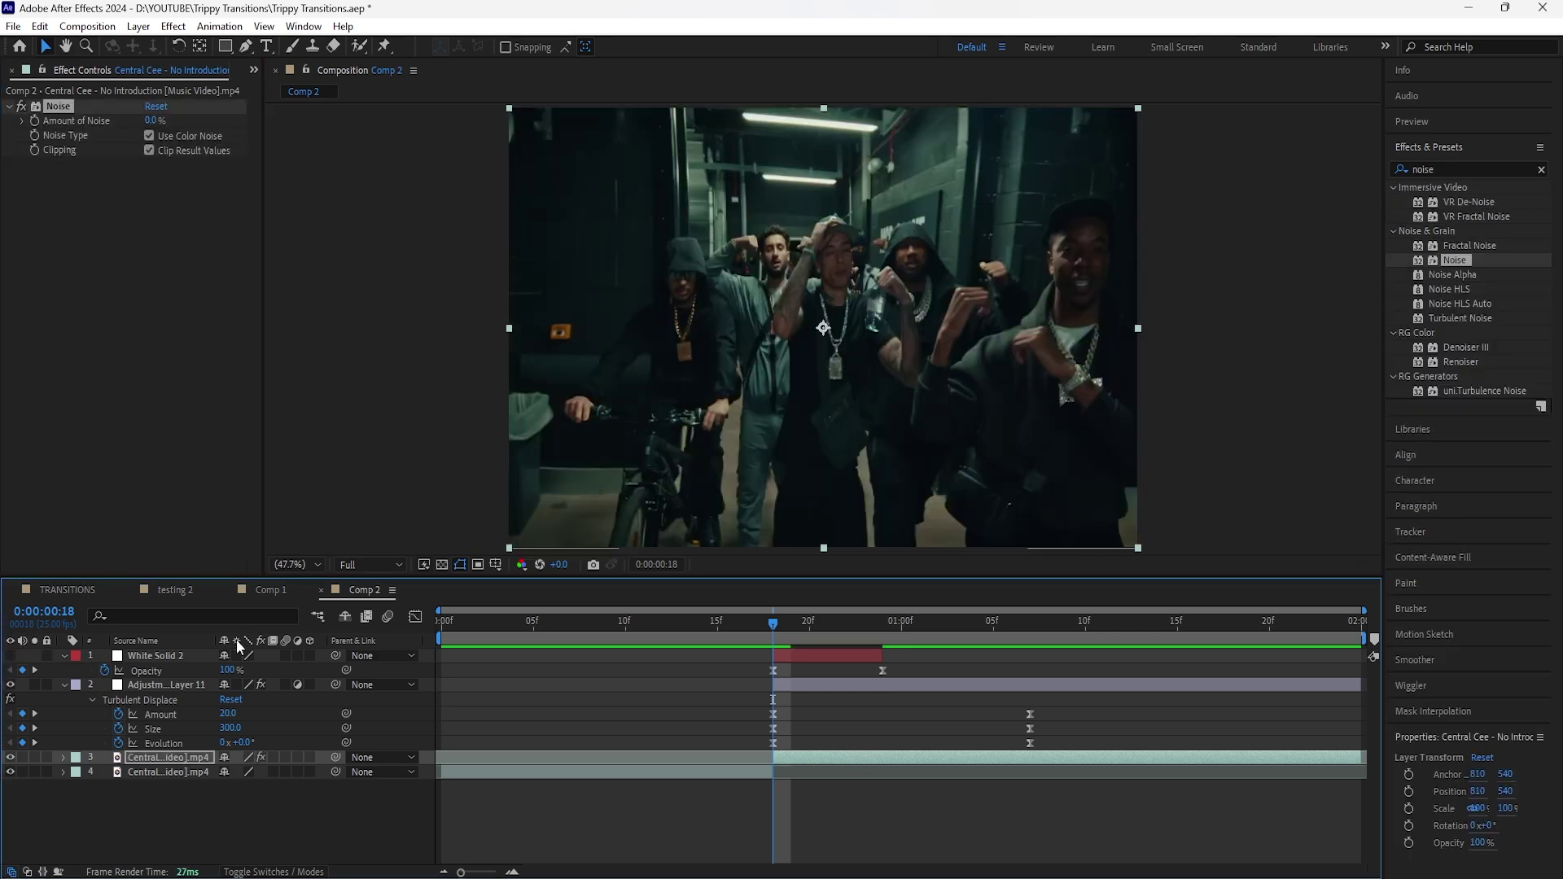
pyautogui.moveTo(151, 122); pyautogui.dragTo(213, 128)
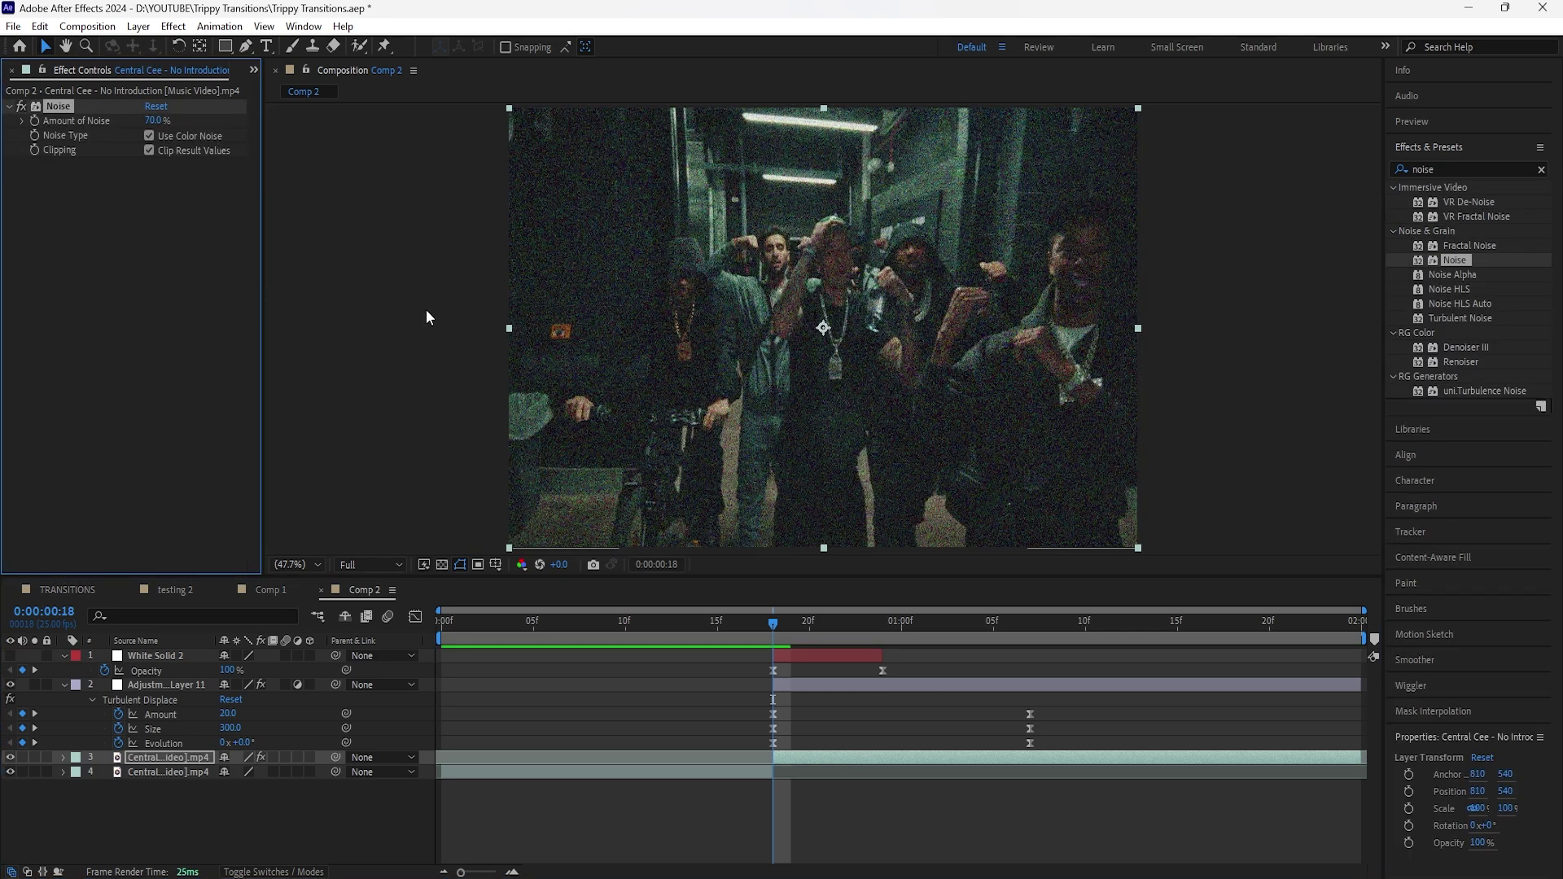
pyautogui.click(35, 121)
pyautogui.press('u')
# Keyframe the clip's Amount of Noise at 0% at 0:00:00:24
pyautogui.click(791, 621)
pyautogui.moveTo(793, 624); pyautogui.dragTo(882, 626)
pyautogui.click(157, 121)
pyautogui.press('Return')
# Easy ease both noise keyframes, reshape their speed curve to peak early with a slow finish, and preview
pyautogui.moveTo(905, 781); pyautogui.dragTo(751, 793)
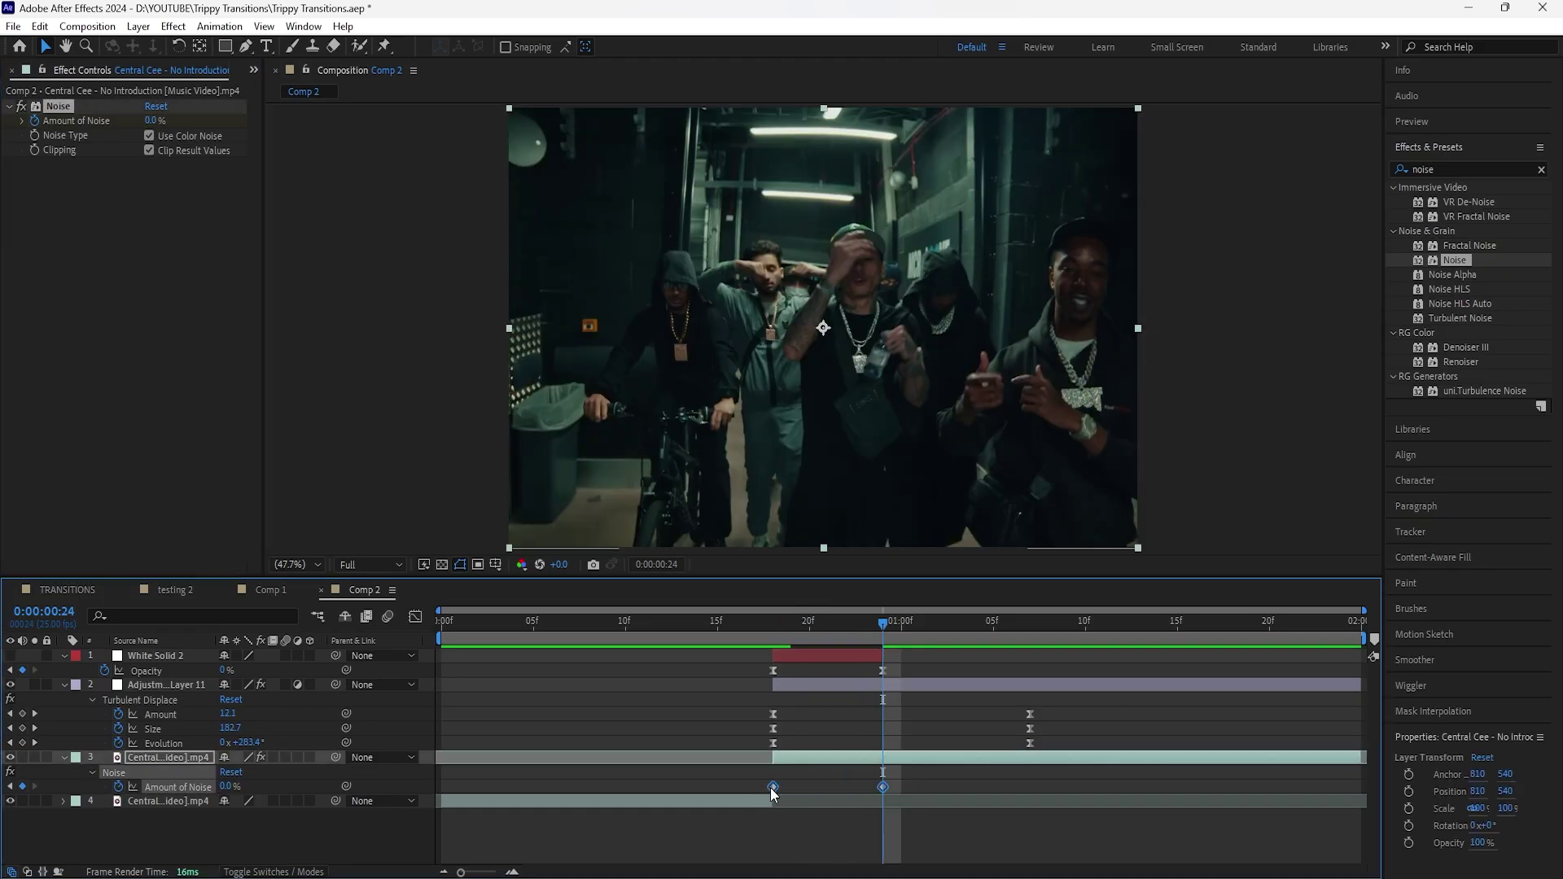
pyautogui.rightClick(773, 787)
pyautogui.moveTo(863, 775)
pyautogui.click(1018, 662)
pyautogui.click(415, 617)
pyautogui.moveTo(864, 656); pyautogui.dragTo(822, 662)
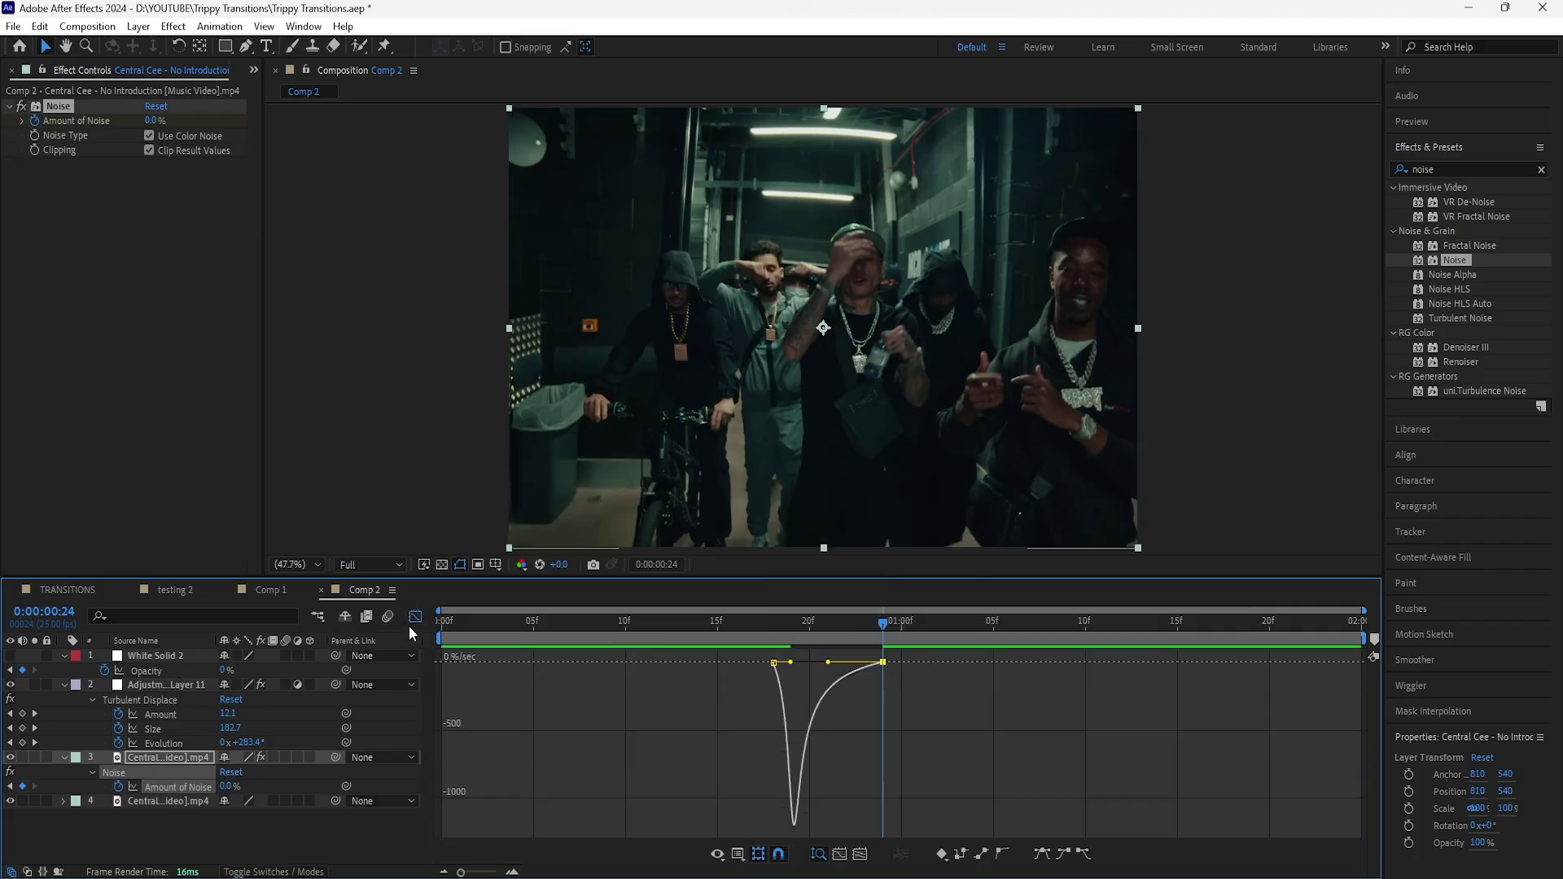
pyautogui.hotkey('shift', 'F3')
pyautogui.click(552, 621)
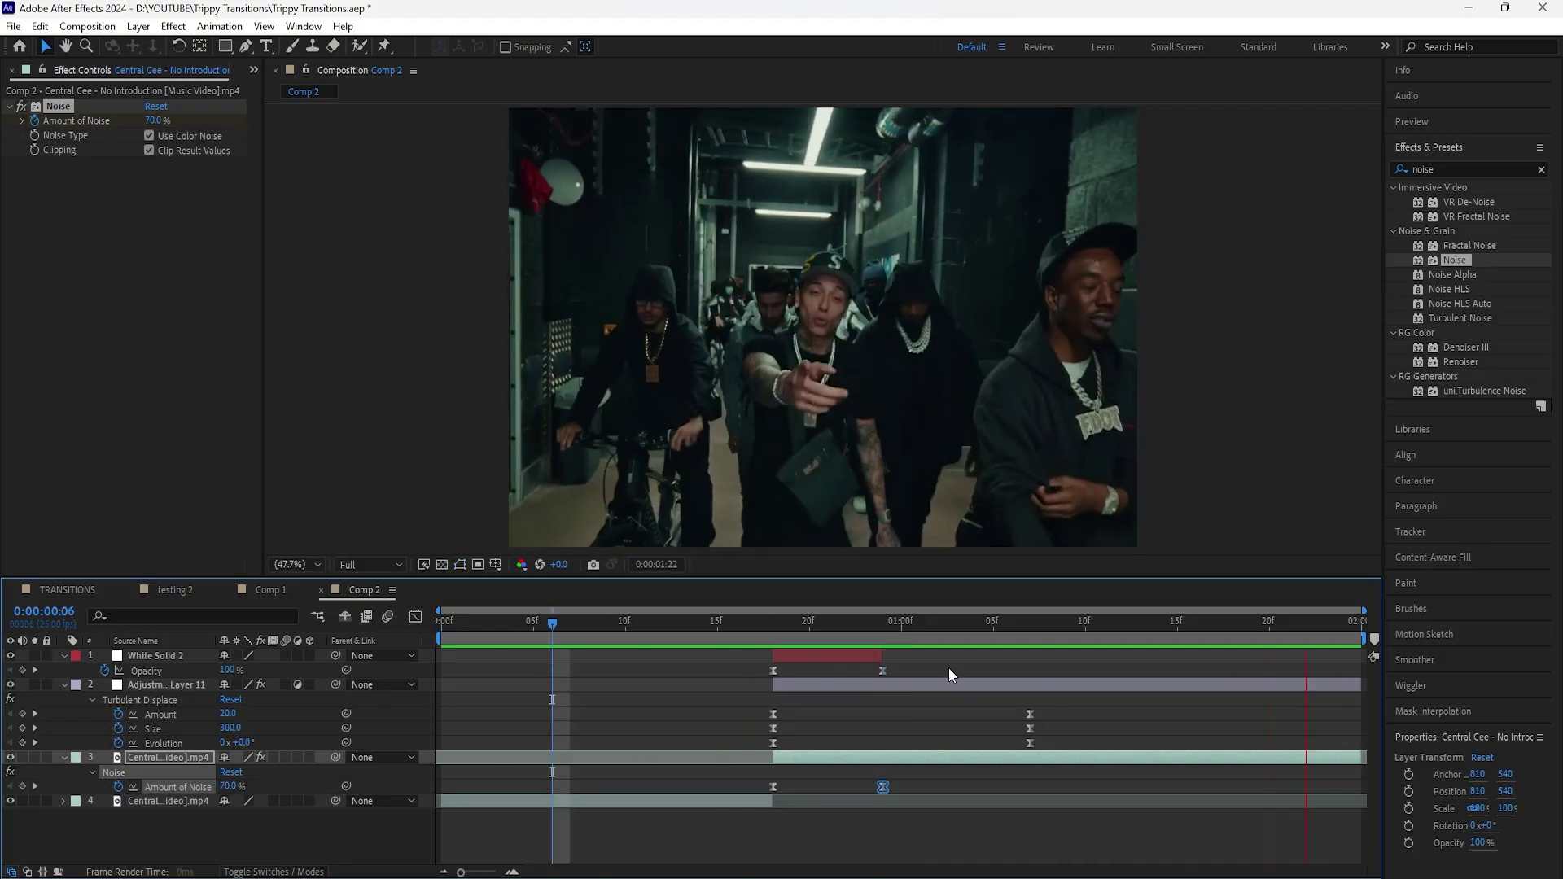
pyautogui.press('space')
# Shift all Turbulent Displace keyframes one frame earlier so they start at 0:00:00:17, and preview the transition
pyautogui.moveTo(1058, 711); pyautogui.dragTo(760, 717)
pyautogui.press('space')
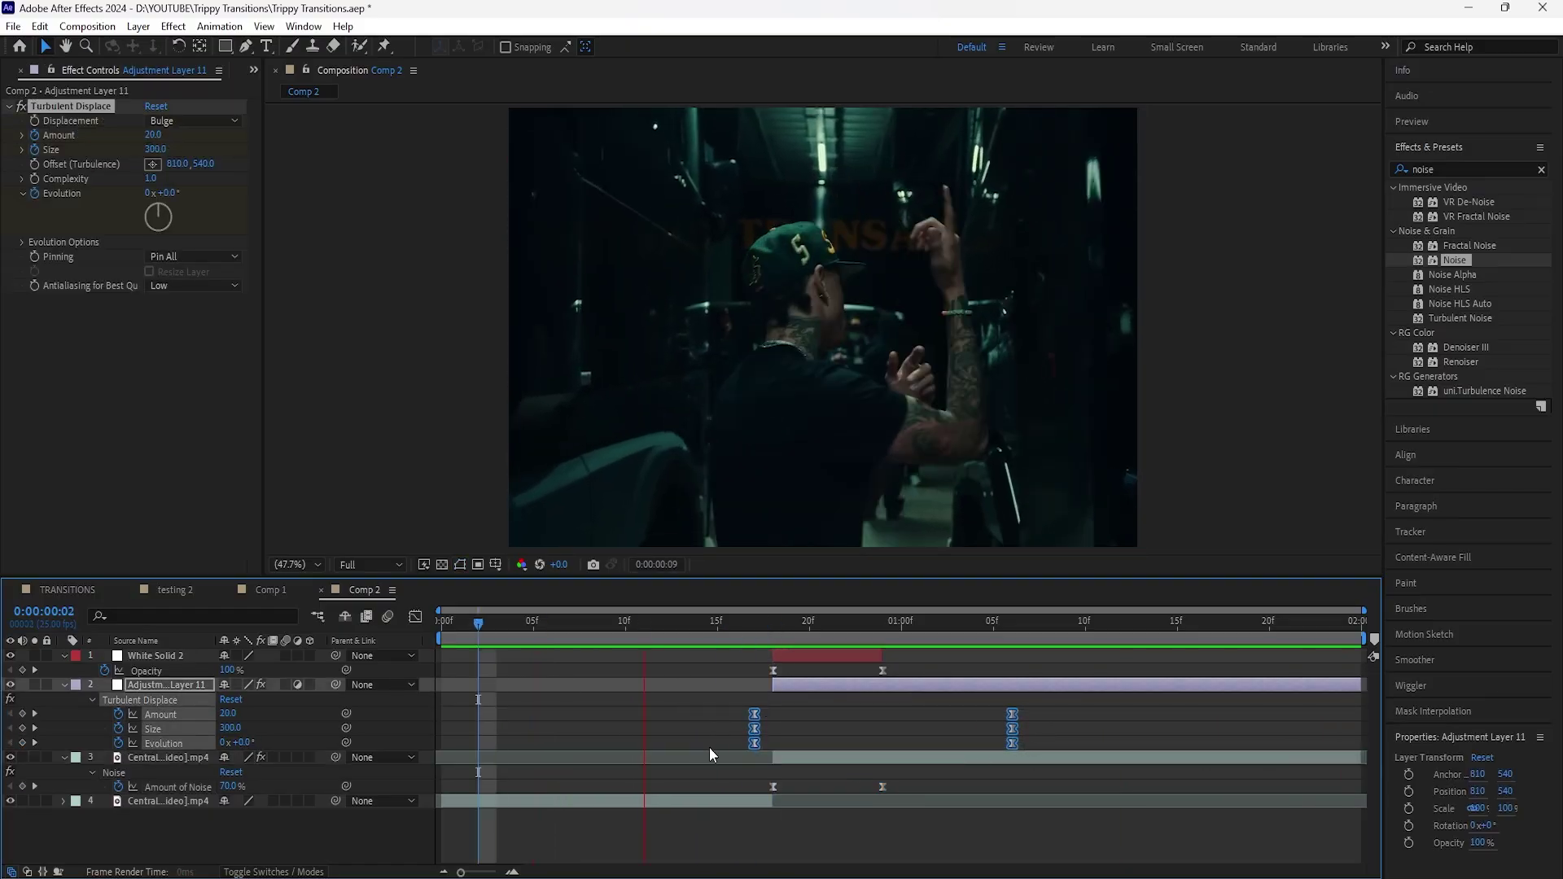
pyautogui.click(452, 672)
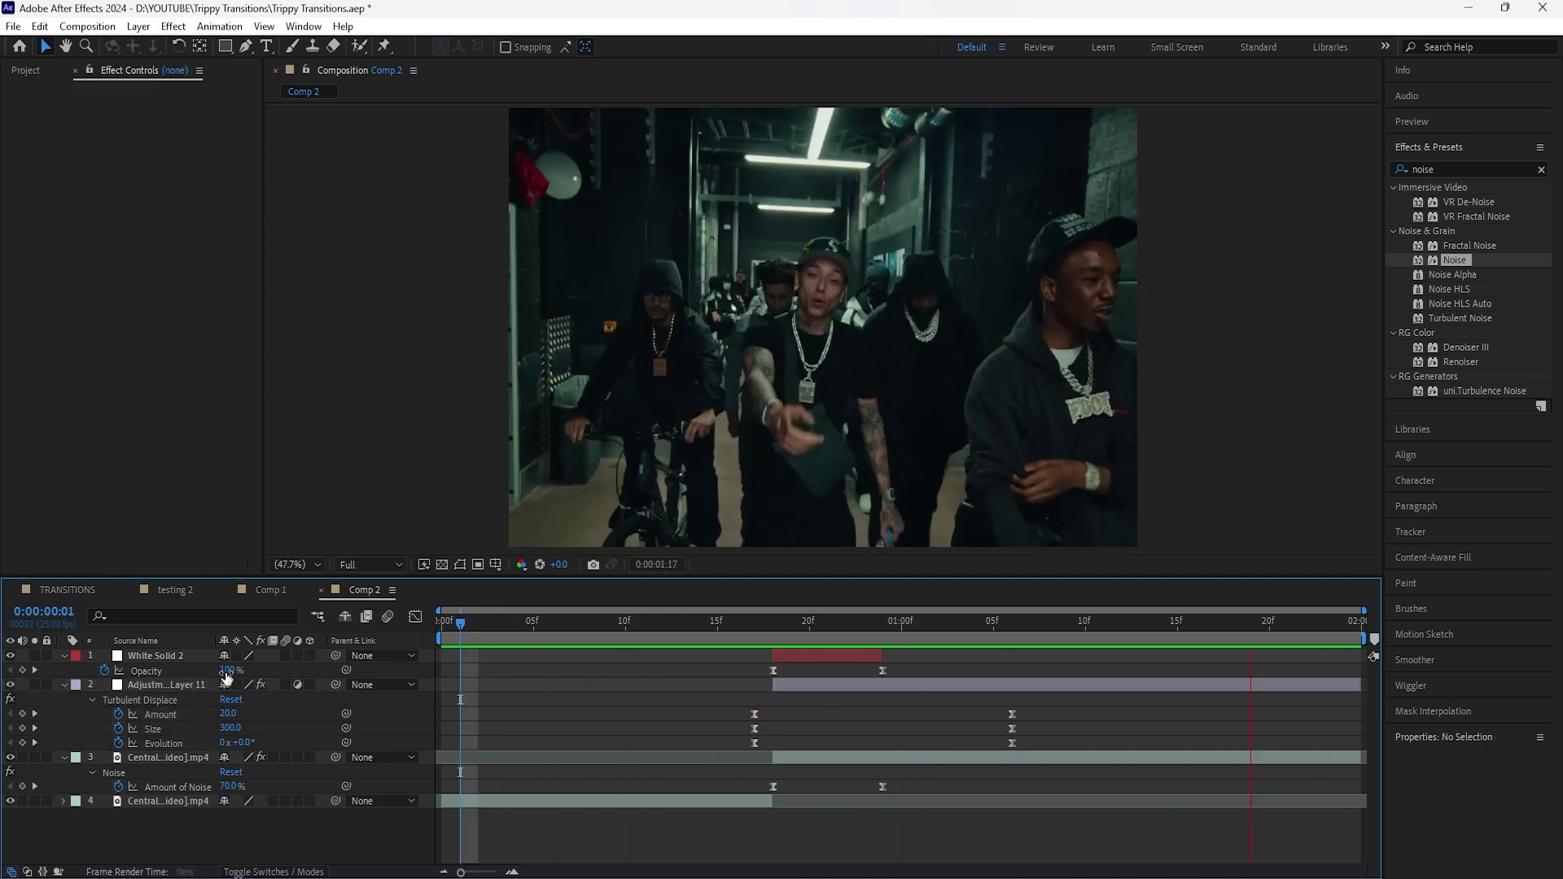
# Add a new adjustment layer above the white solid
pyautogui.click(189, 658)
pyautogui.rightClick(313, 837)
pyautogui.moveTo(352, 618)
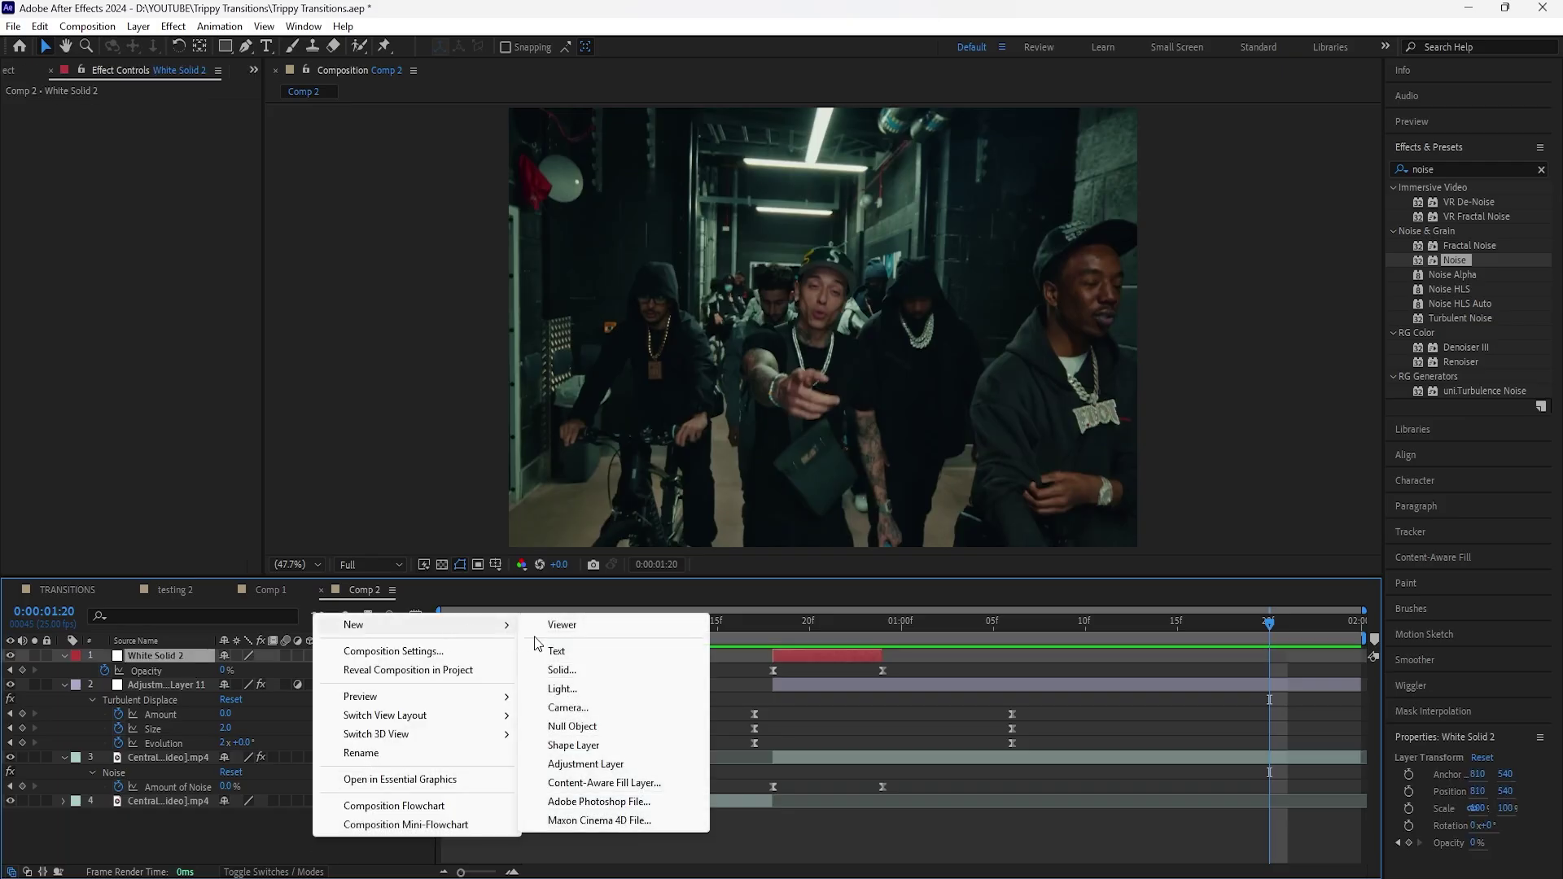
pyautogui.click(569, 765)
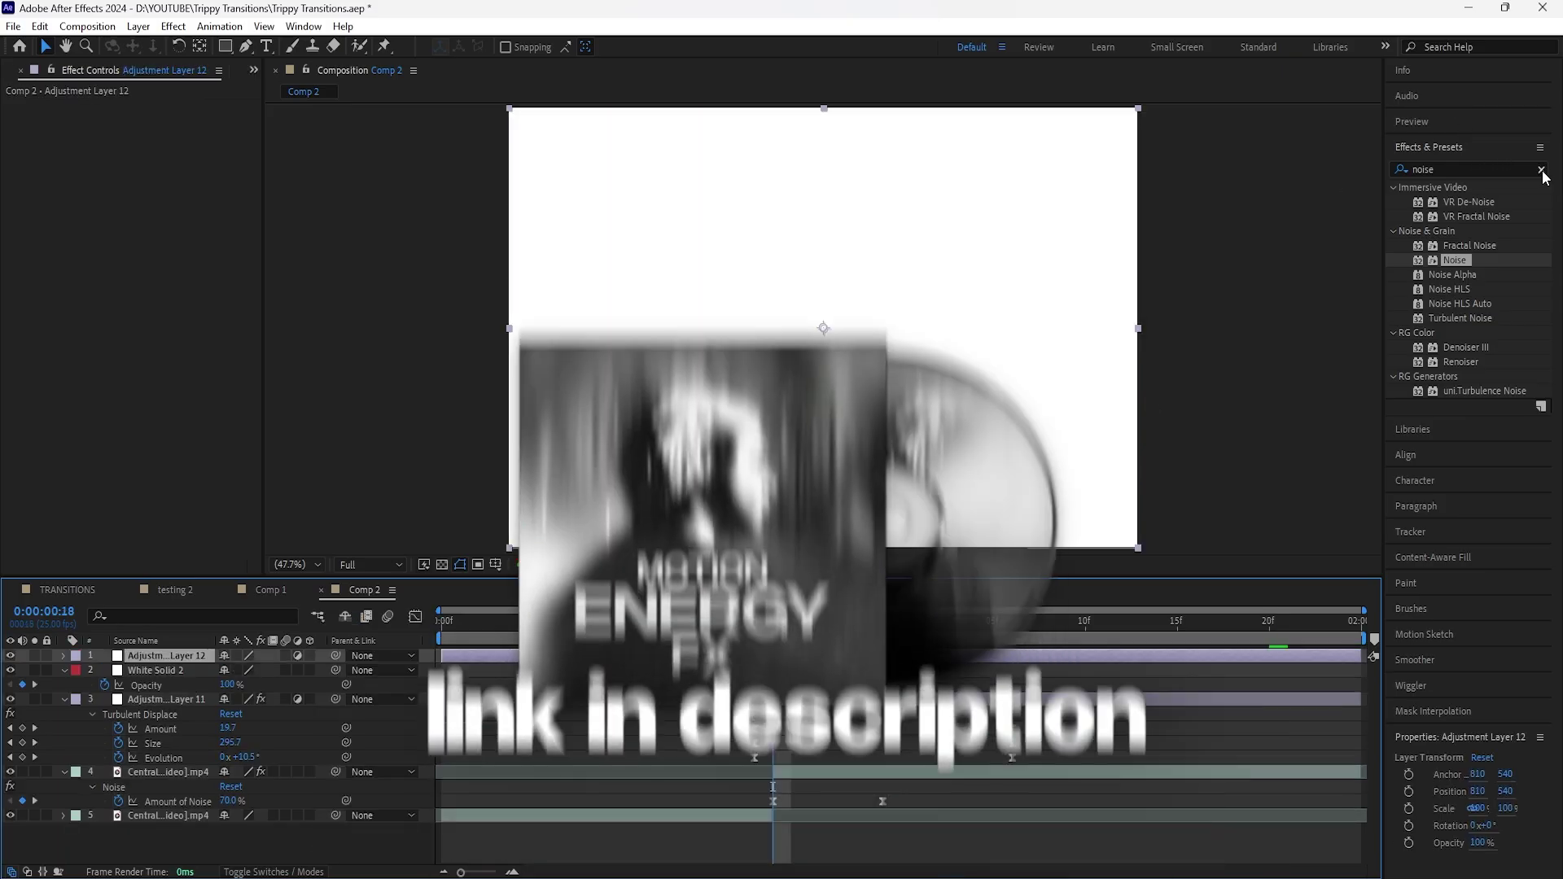
# Clear the effects search and open the Shakes folder of the Motion Energy FX user presets, widening the presets list
pyautogui.click(1538, 169)
pyautogui.click(1407, 216)
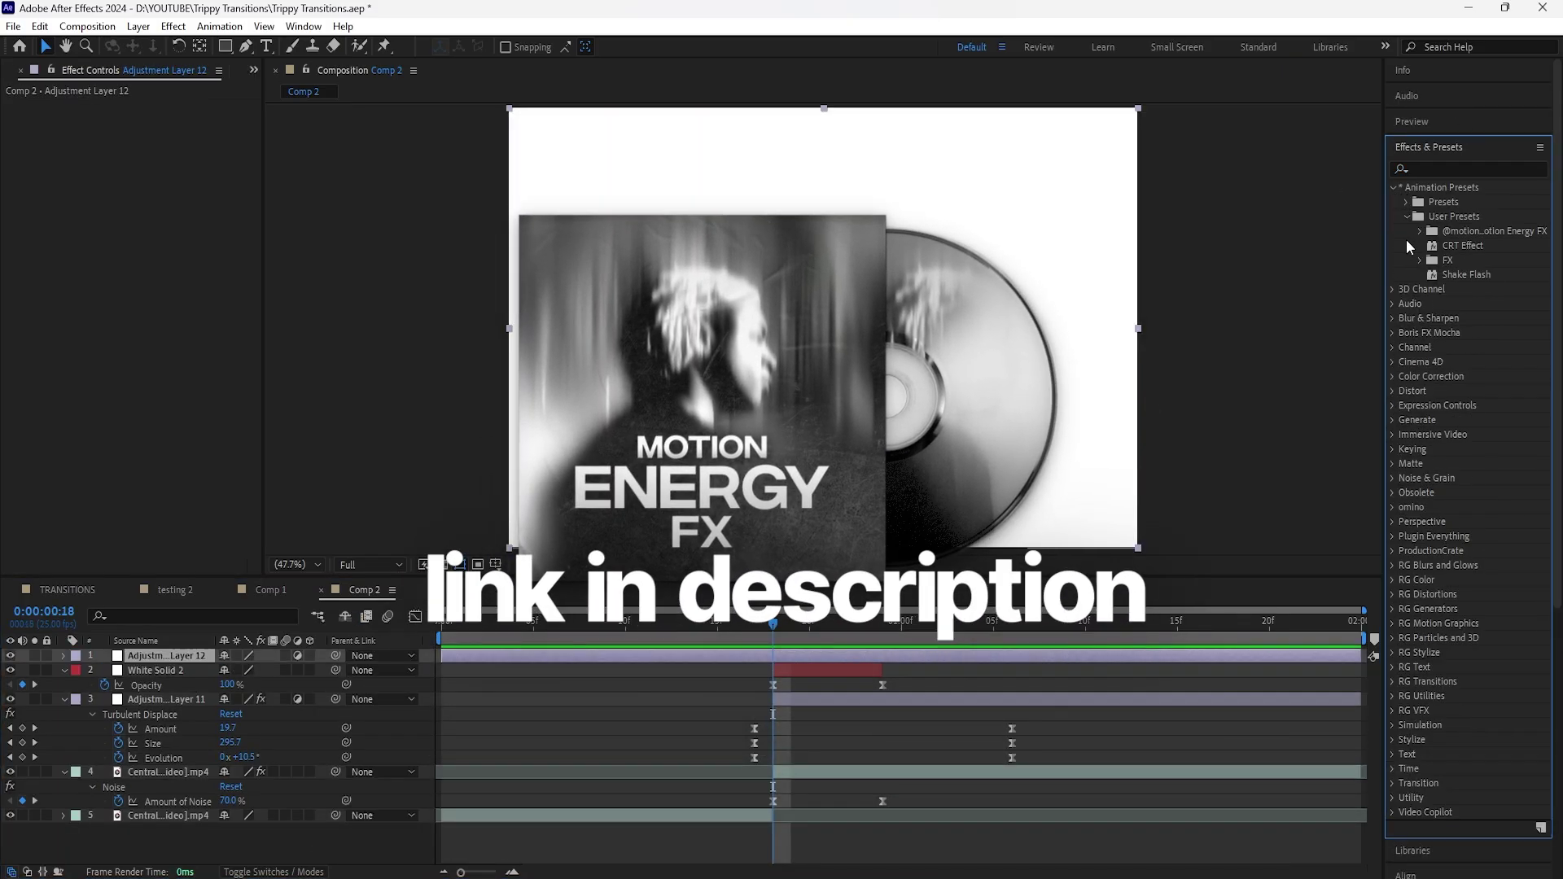
pyautogui.moveTo(1383, 274); pyautogui.dragTo(1260, 275)
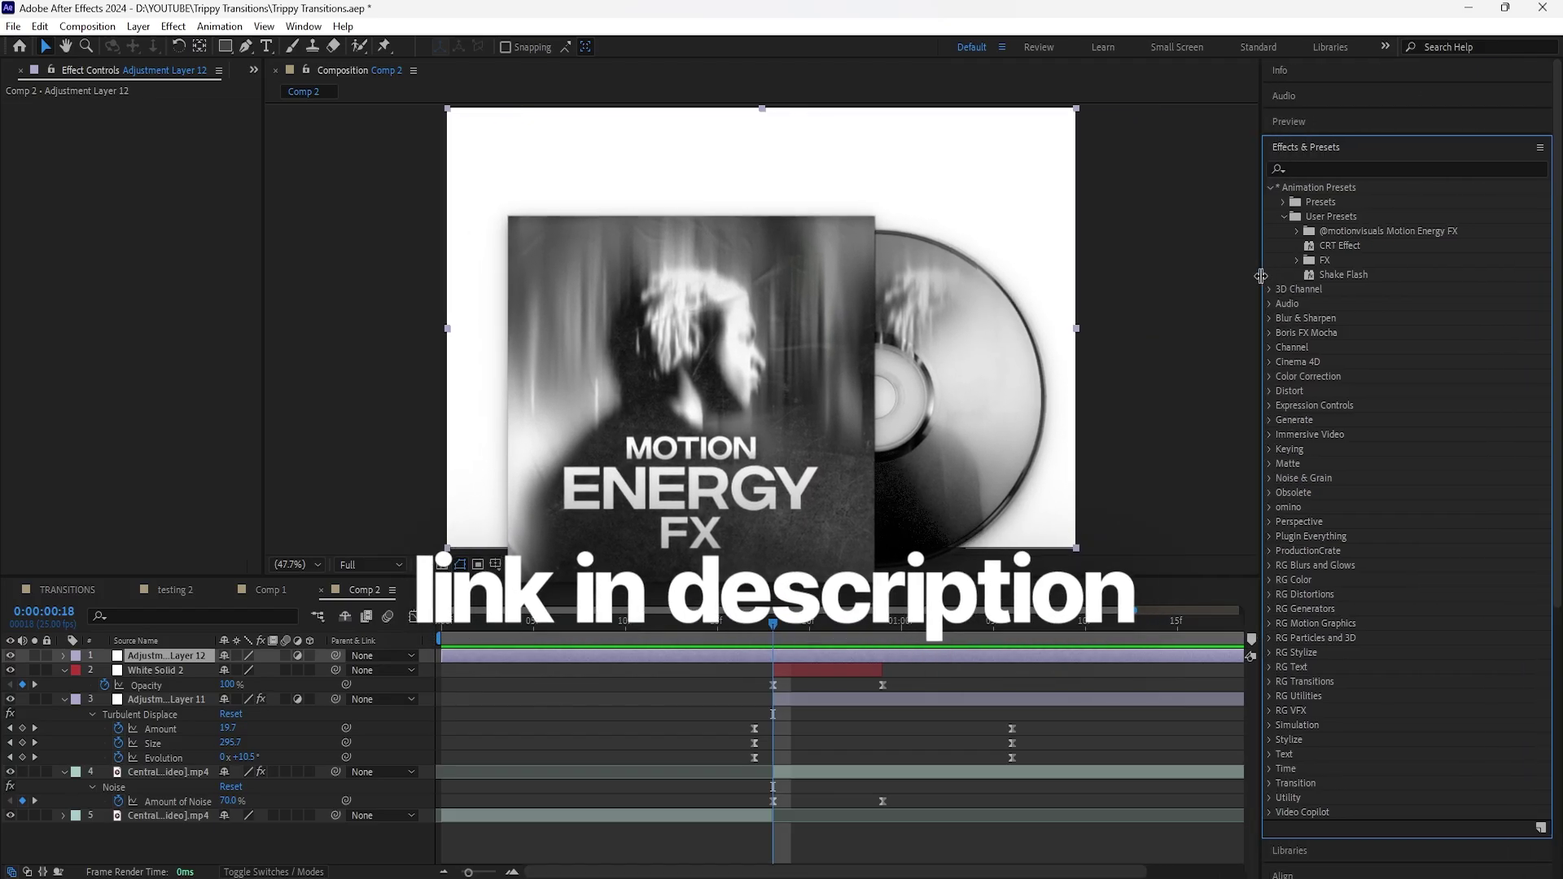
pyautogui.click(1298, 231)
pyautogui.click(1309, 245)
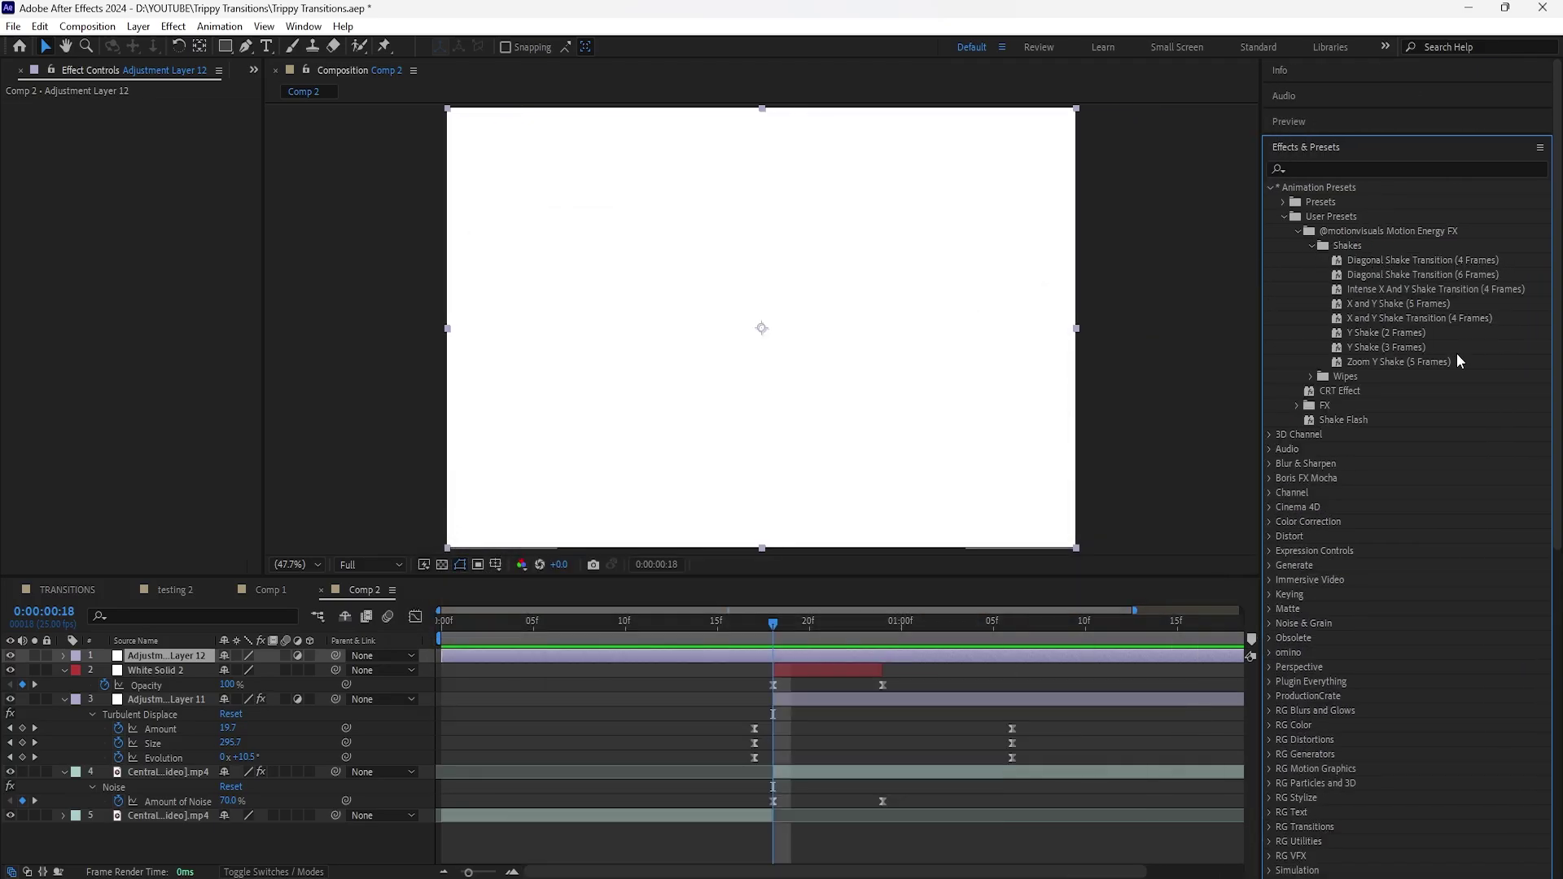
# Trim the new adjustment layer to the white solid's six-frame span and shift it to start at 0:00:00:15
pyautogui.click(867, 658)
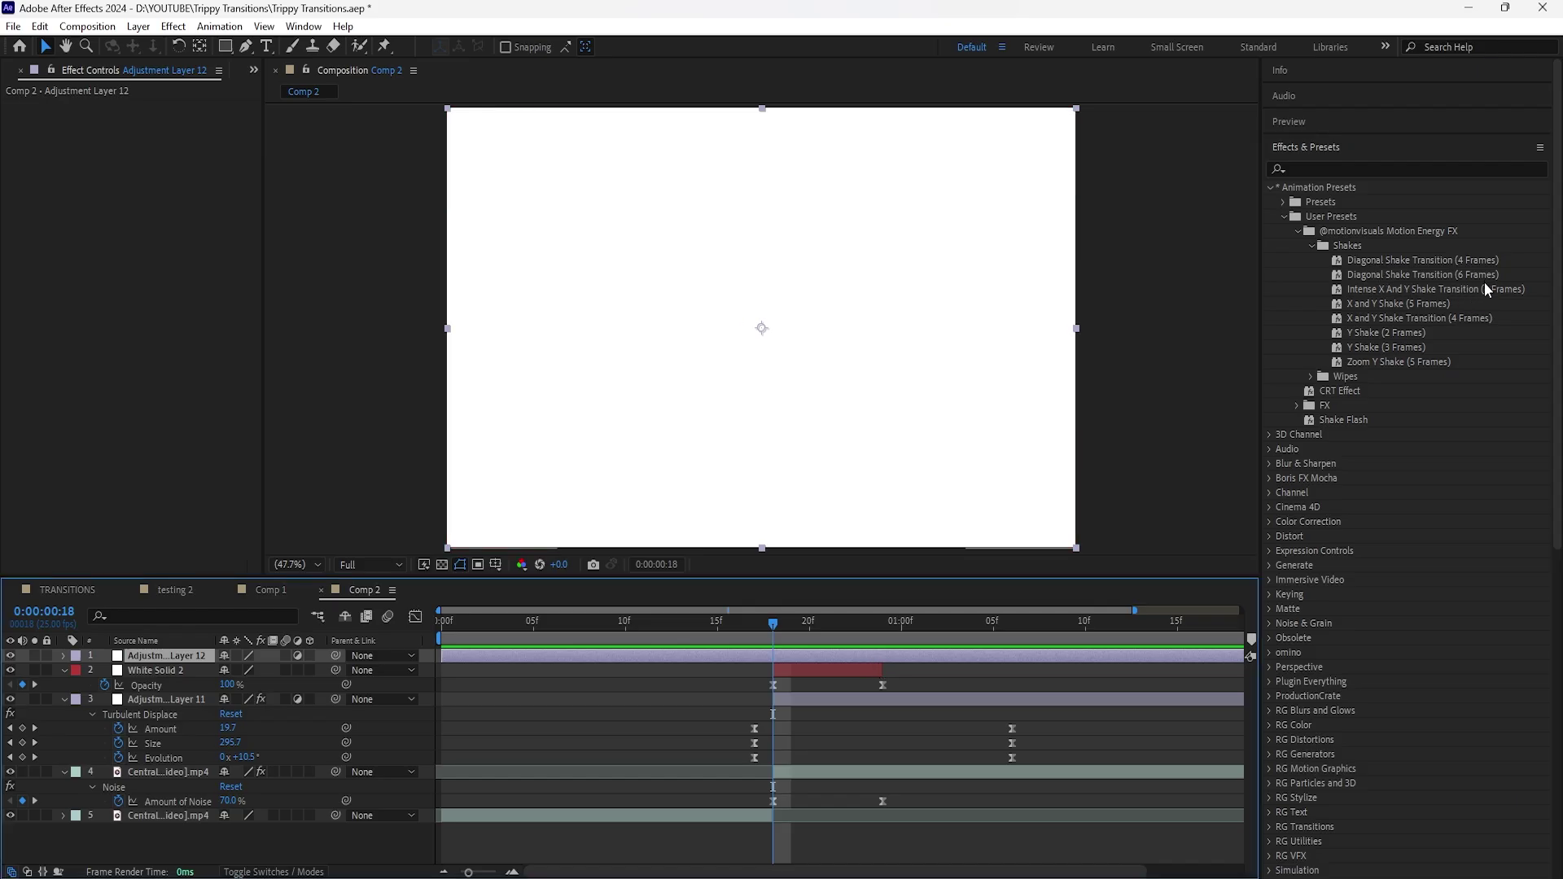
pyautogui.moveTo(441, 655); pyautogui.dragTo(774, 655)
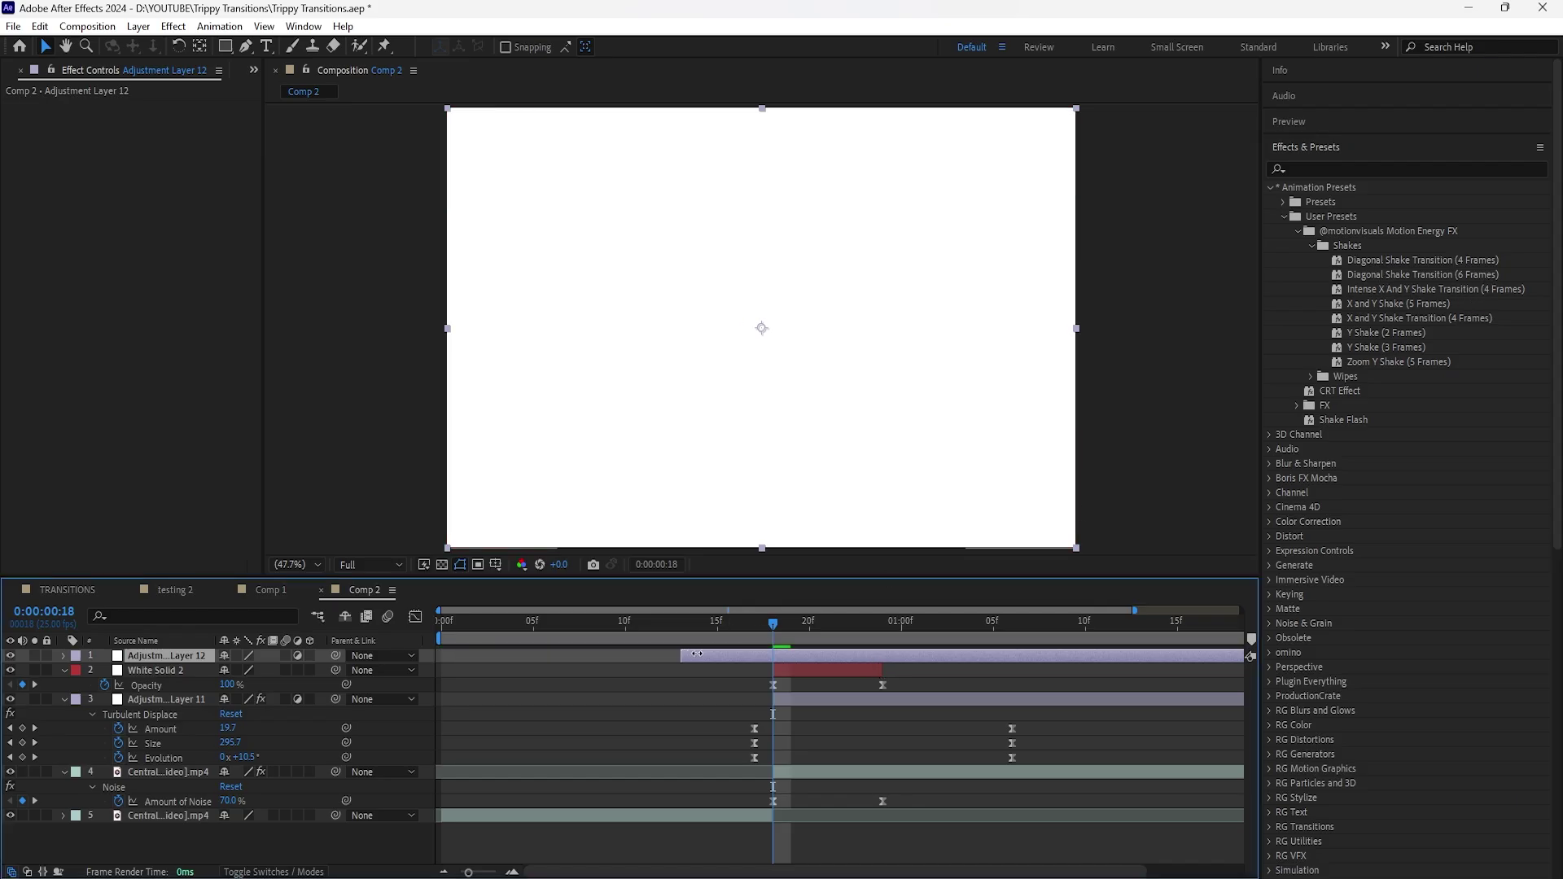
pyautogui.press('k')
pyautogui.hotkey('ctrl', 'shift', 'd')
pyautogui.press('Delete')
pyautogui.press('j')
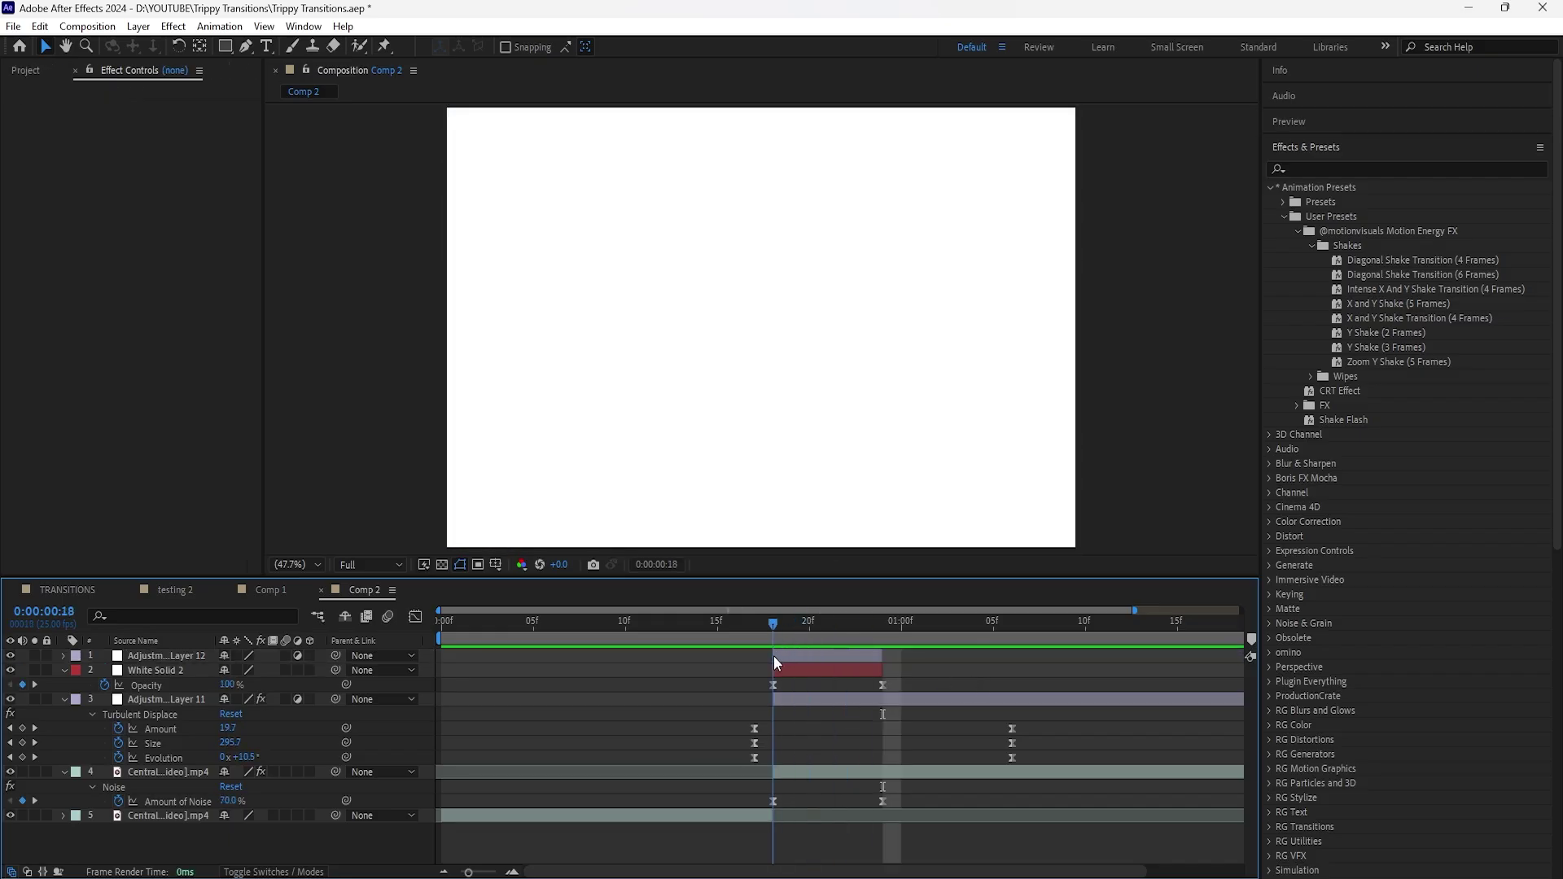
pyautogui.click(832, 660)
pyautogui.moveTo(852, 656); pyautogui.dragTo(719, 634)
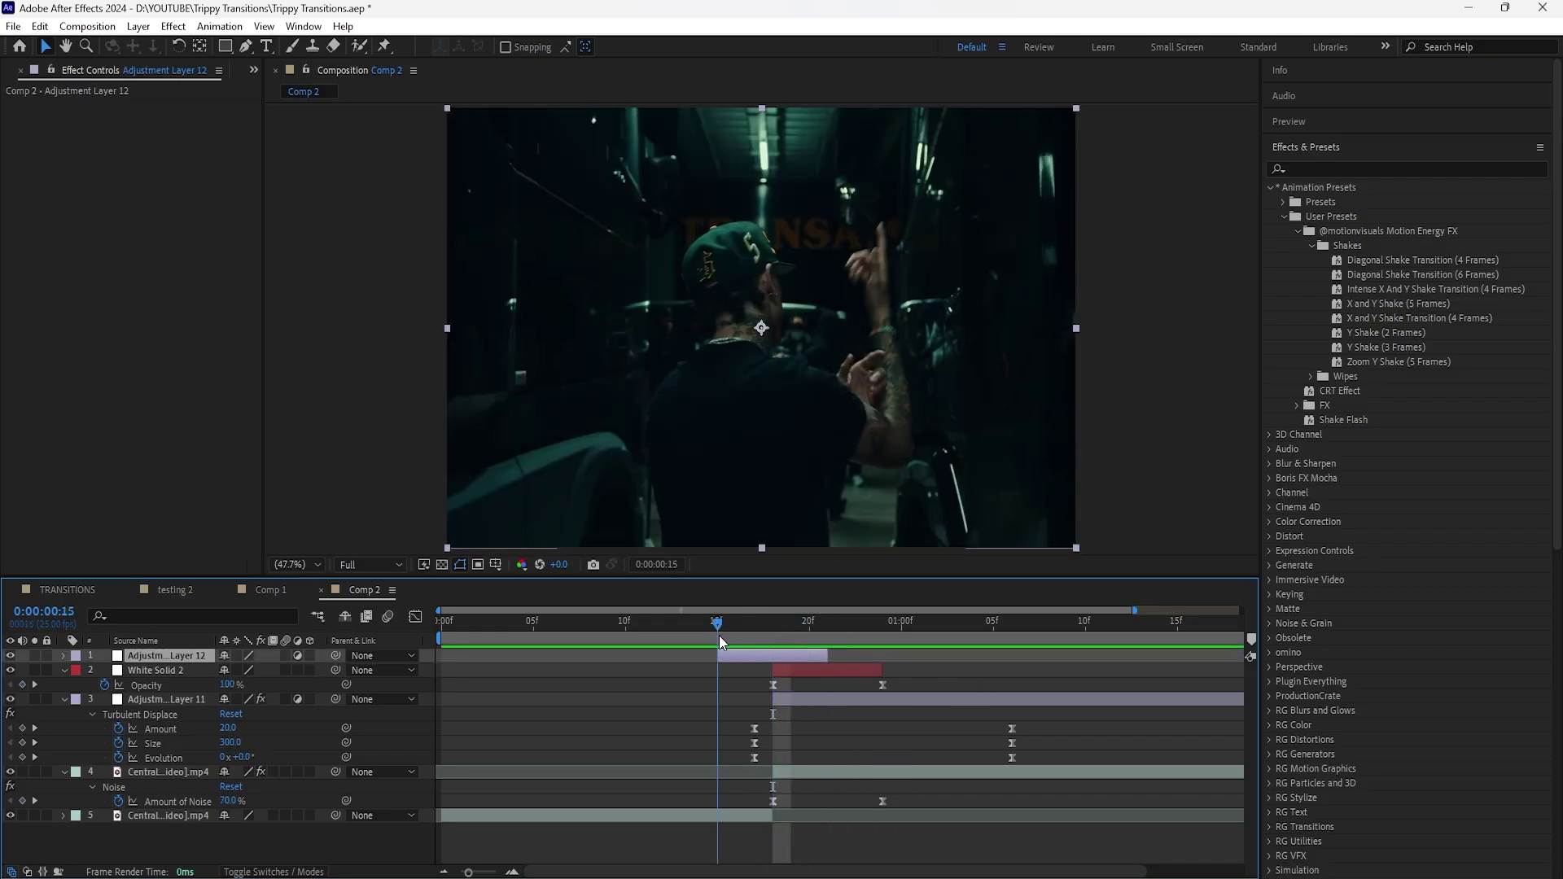
# Apply the Diagonal Shake Transition (6 Frames) preset to the trimmed adjustment layer at 0:00:00:15 and reset its Motion Tile's Tile Center
pyautogui.moveTo(1424, 275); pyautogui.dragTo(157, 661)
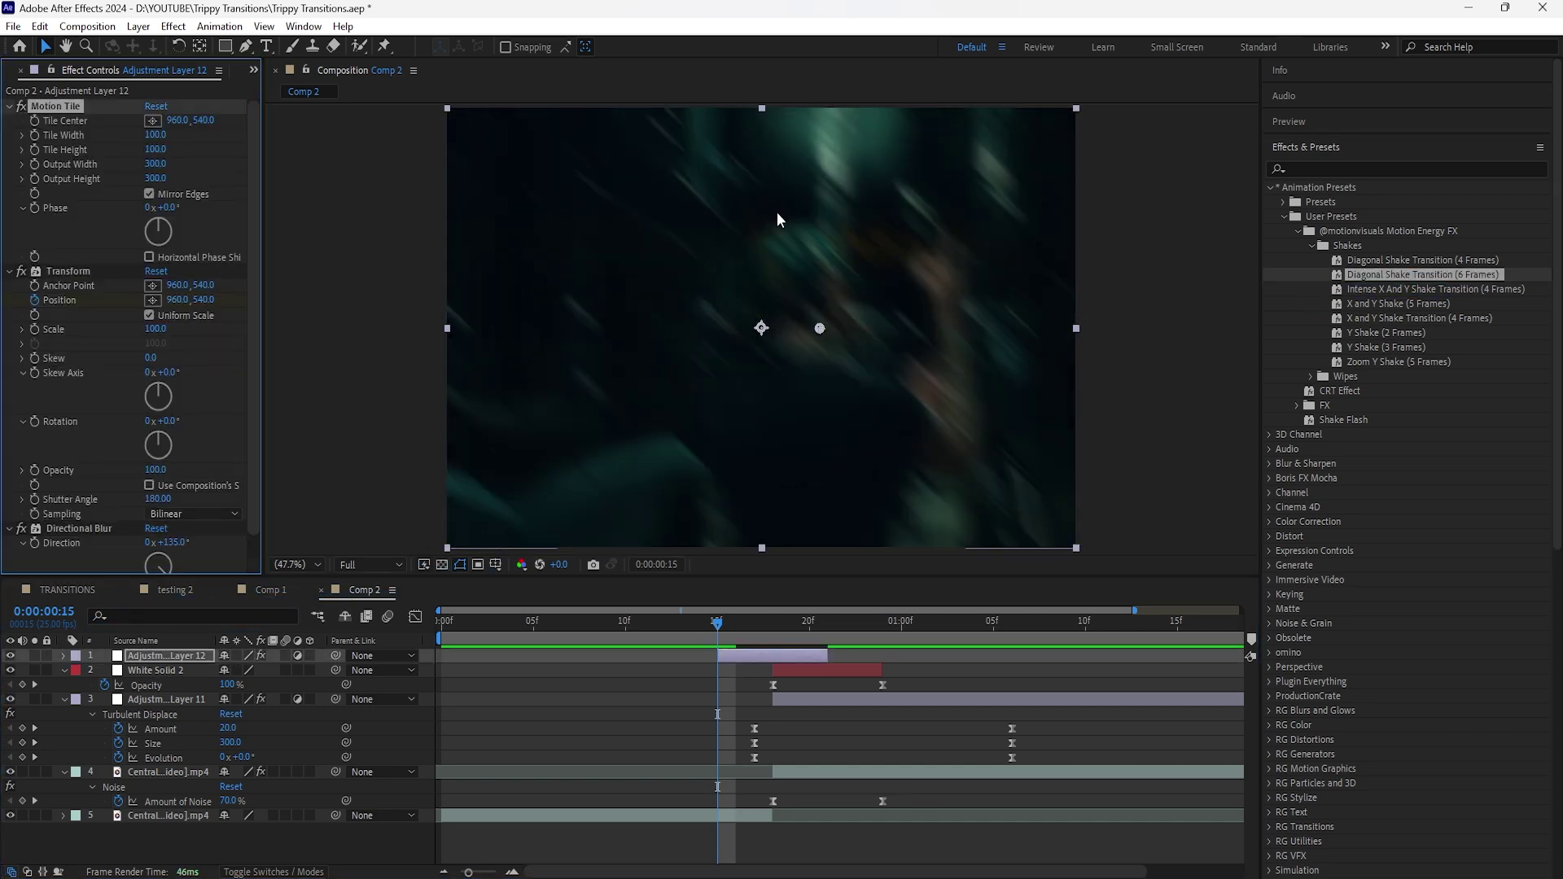
pyautogui.rightClick(68, 121)
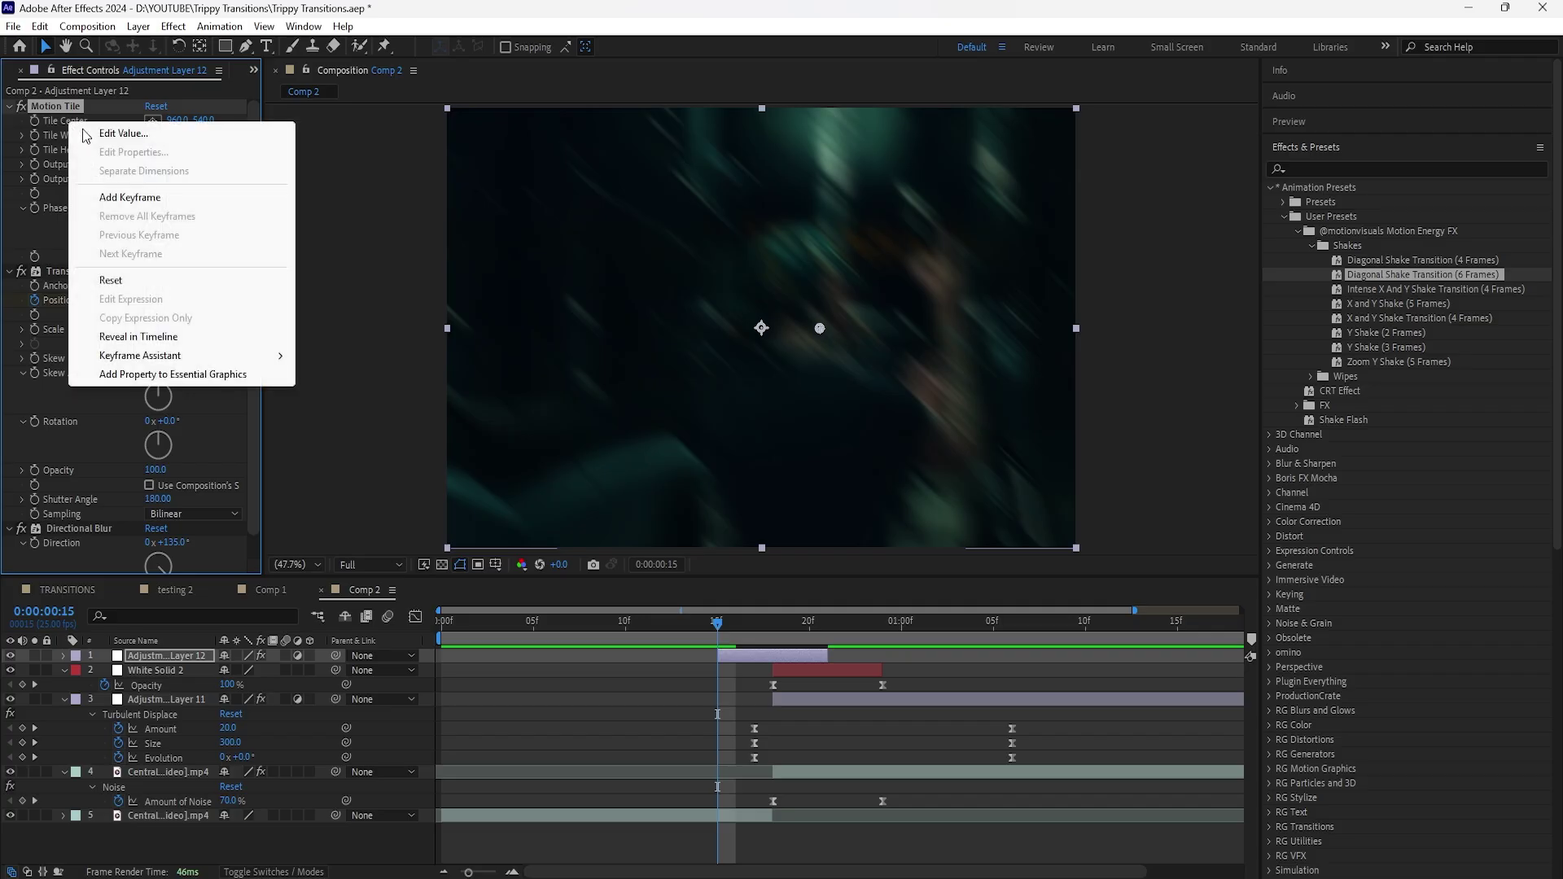
pyautogui.click(140, 280)
# Preview the diagonal shake transition from the start of the composition
pyautogui.press('Home')
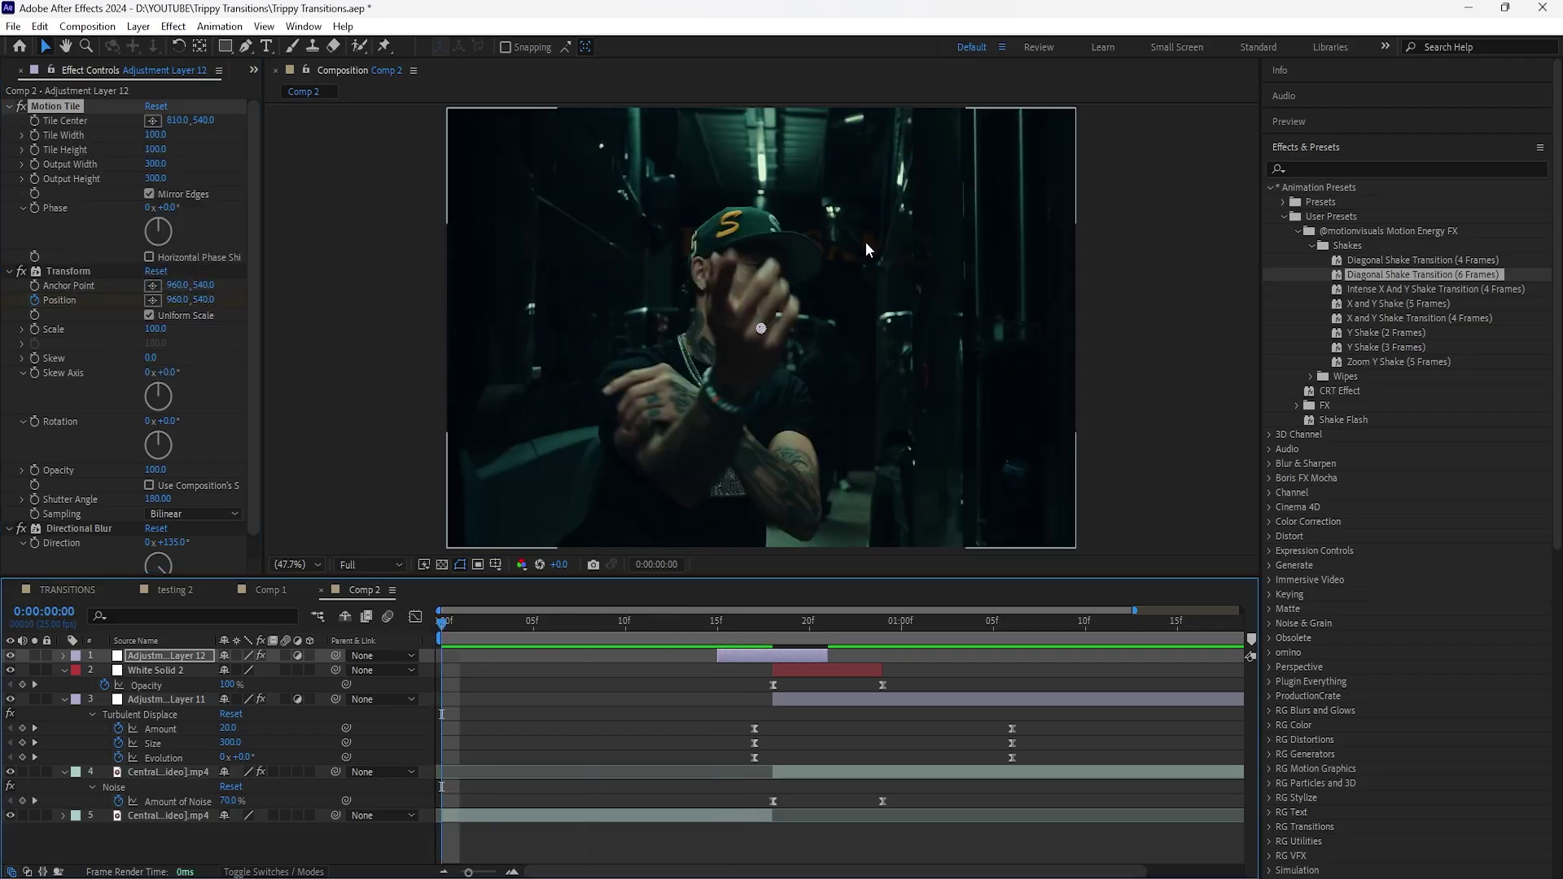
pyautogui.press('space')
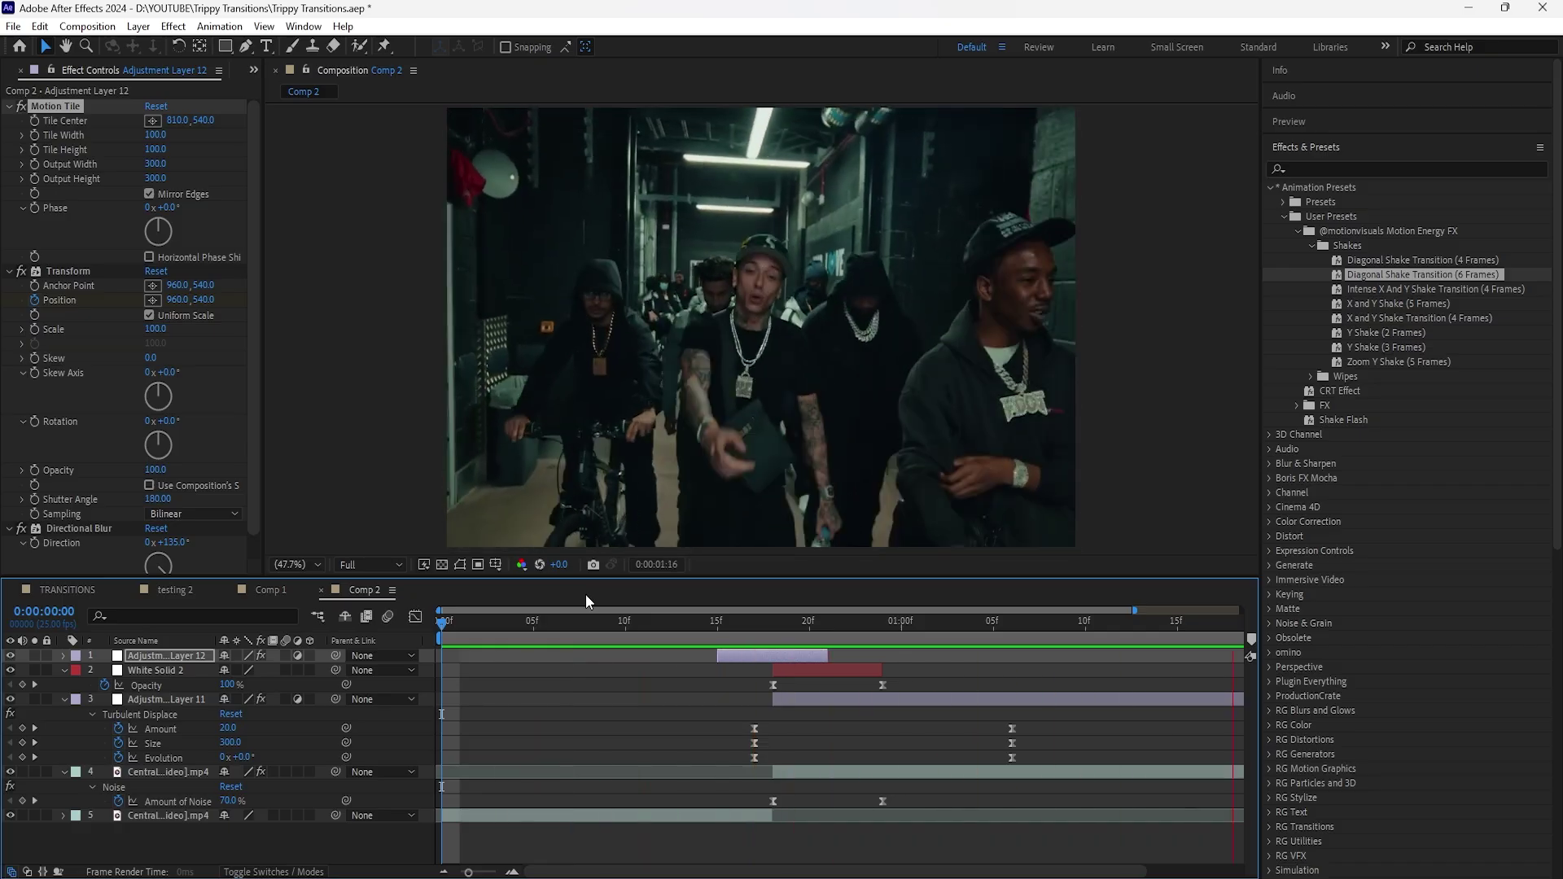
pyautogui.press('space')
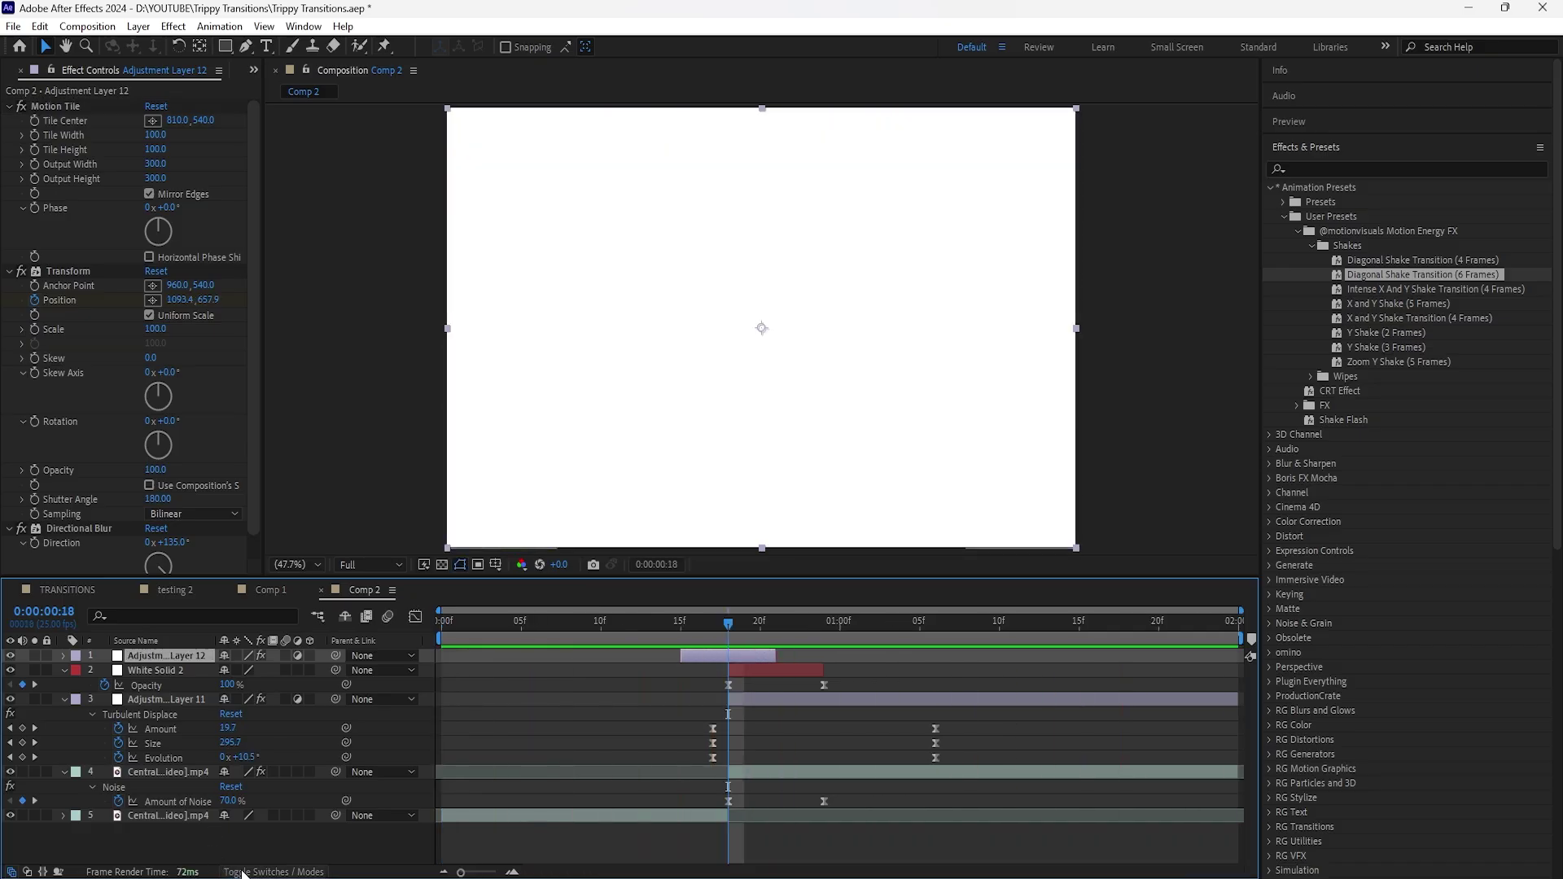
# Add another adjustment layer on top and apply the Intense X And Y Shake Transition (4 Frames) preset to it at 0:00:00:18
pyautogui.rightClick(294, 609)
pyautogui.moveTo(429, 628)
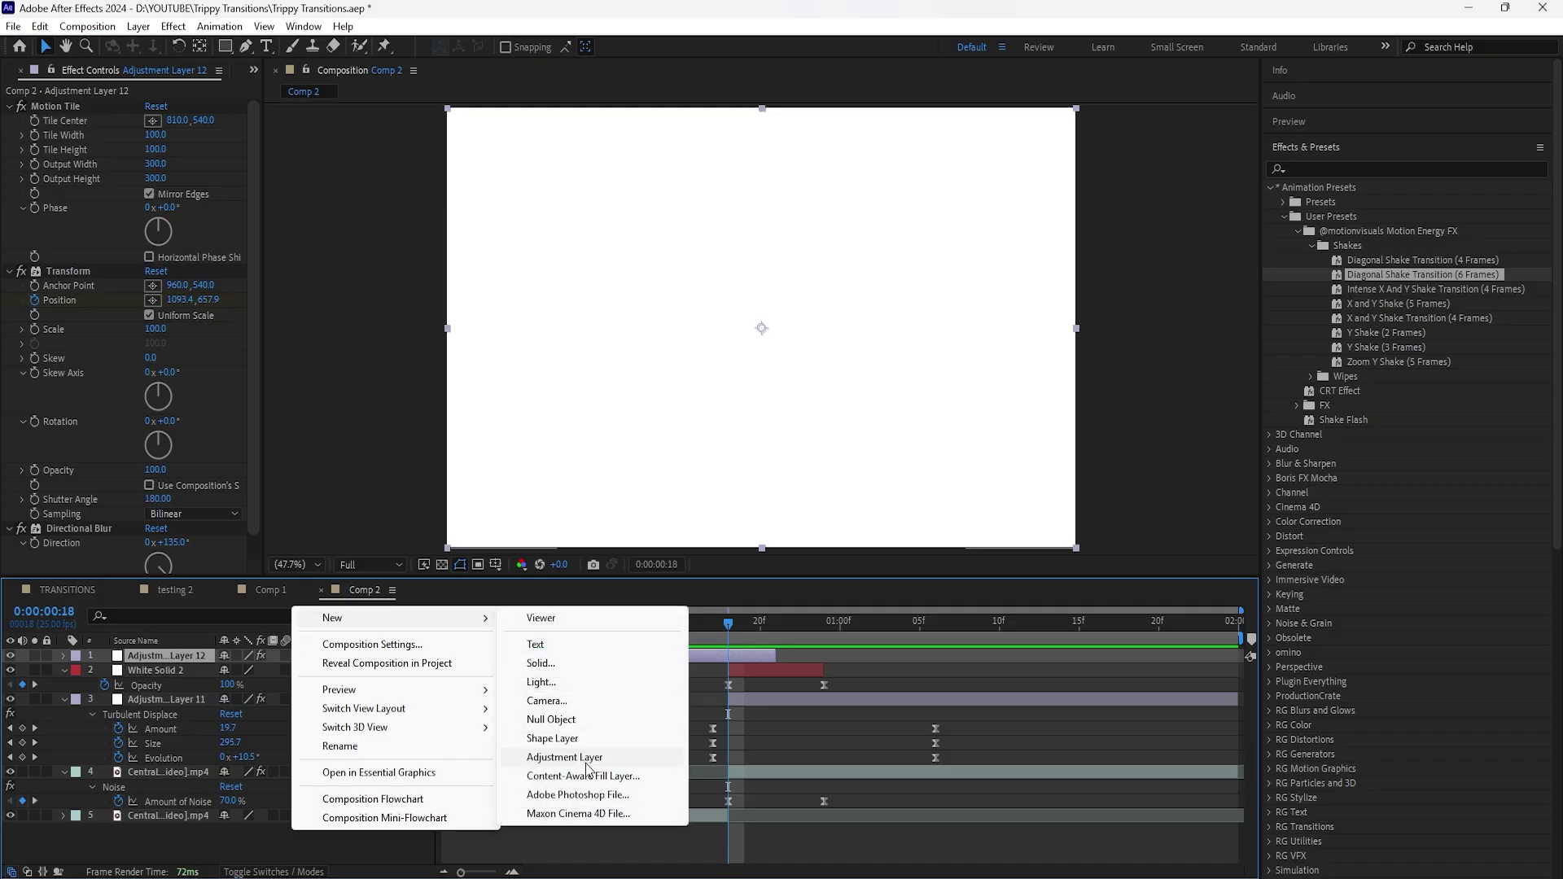
pyautogui.click(561, 755)
pyautogui.moveTo(1386, 290); pyautogui.dragTo(756, 659)
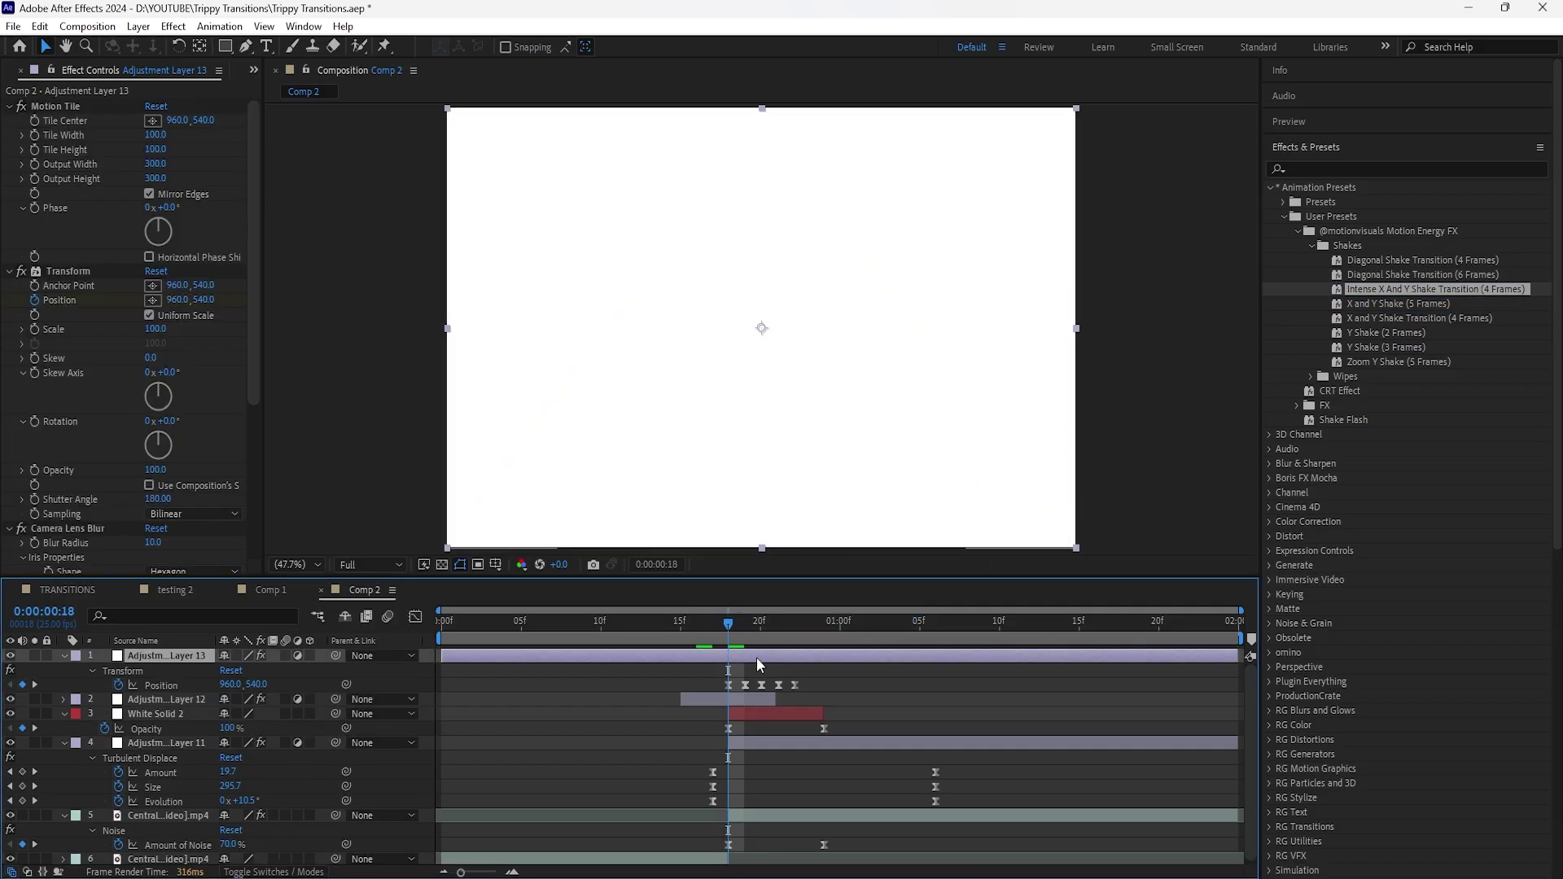
# Trim the intense shake adjustment layer to its shake keyframes and center it on the cut, starting at 0:00:00:16
pyautogui.moveTo(447, 656); pyautogui.dragTo(724, 676)
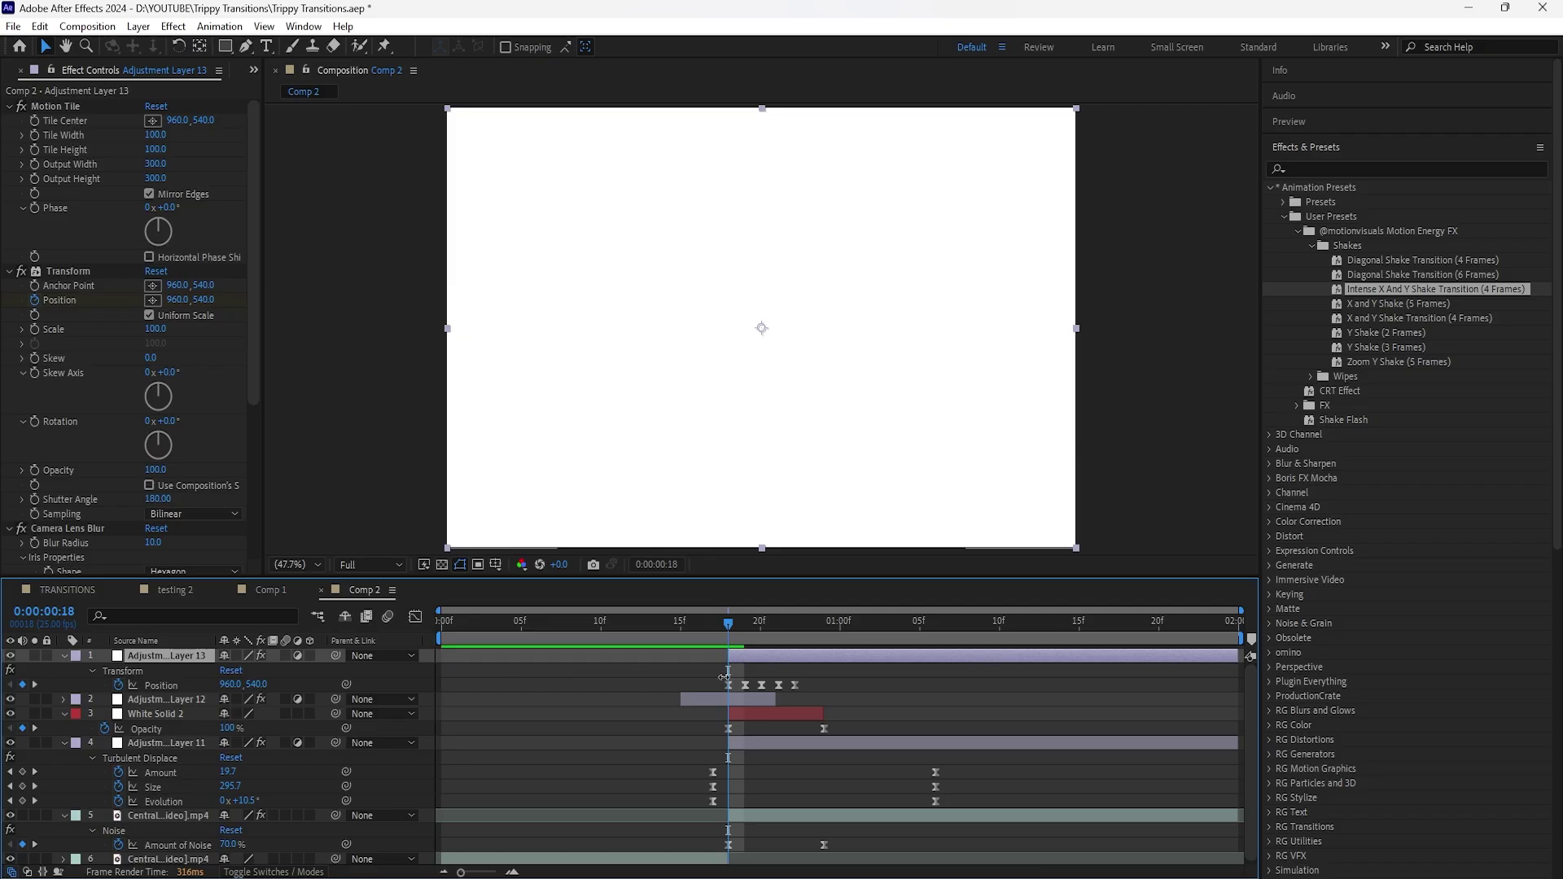
pyautogui.moveTo(765, 656); pyautogui.dragTo(733, 656)
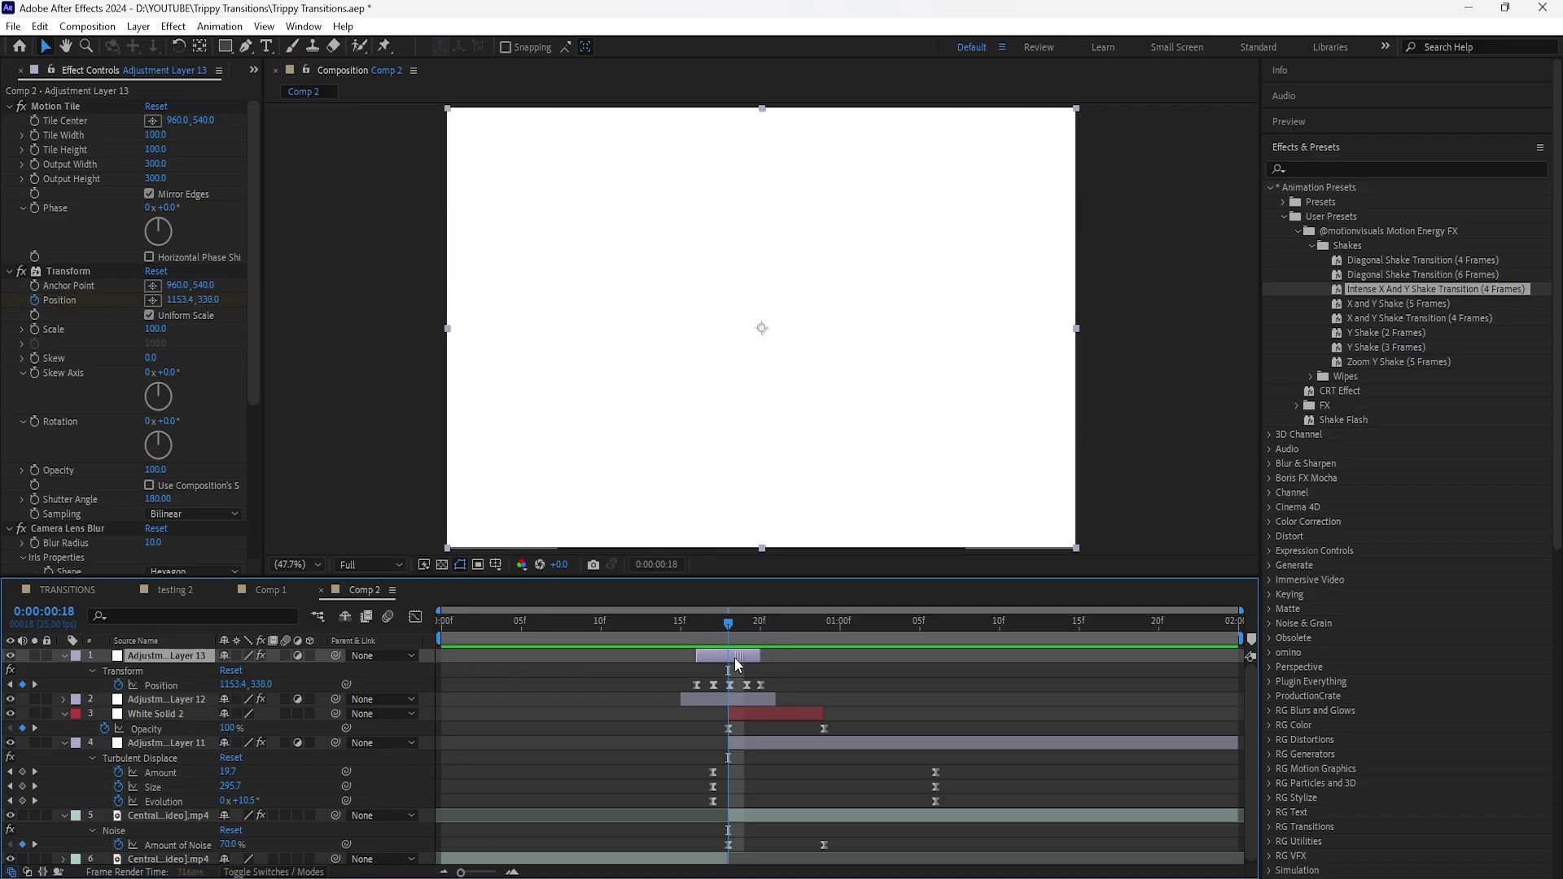
pyautogui.click(791, 781)
# Reset the Motion Tile's Tile Center on the intense shake adjustment layer
pyautogui.click(731, 655)
pyautogui.rightClick(70, 120)
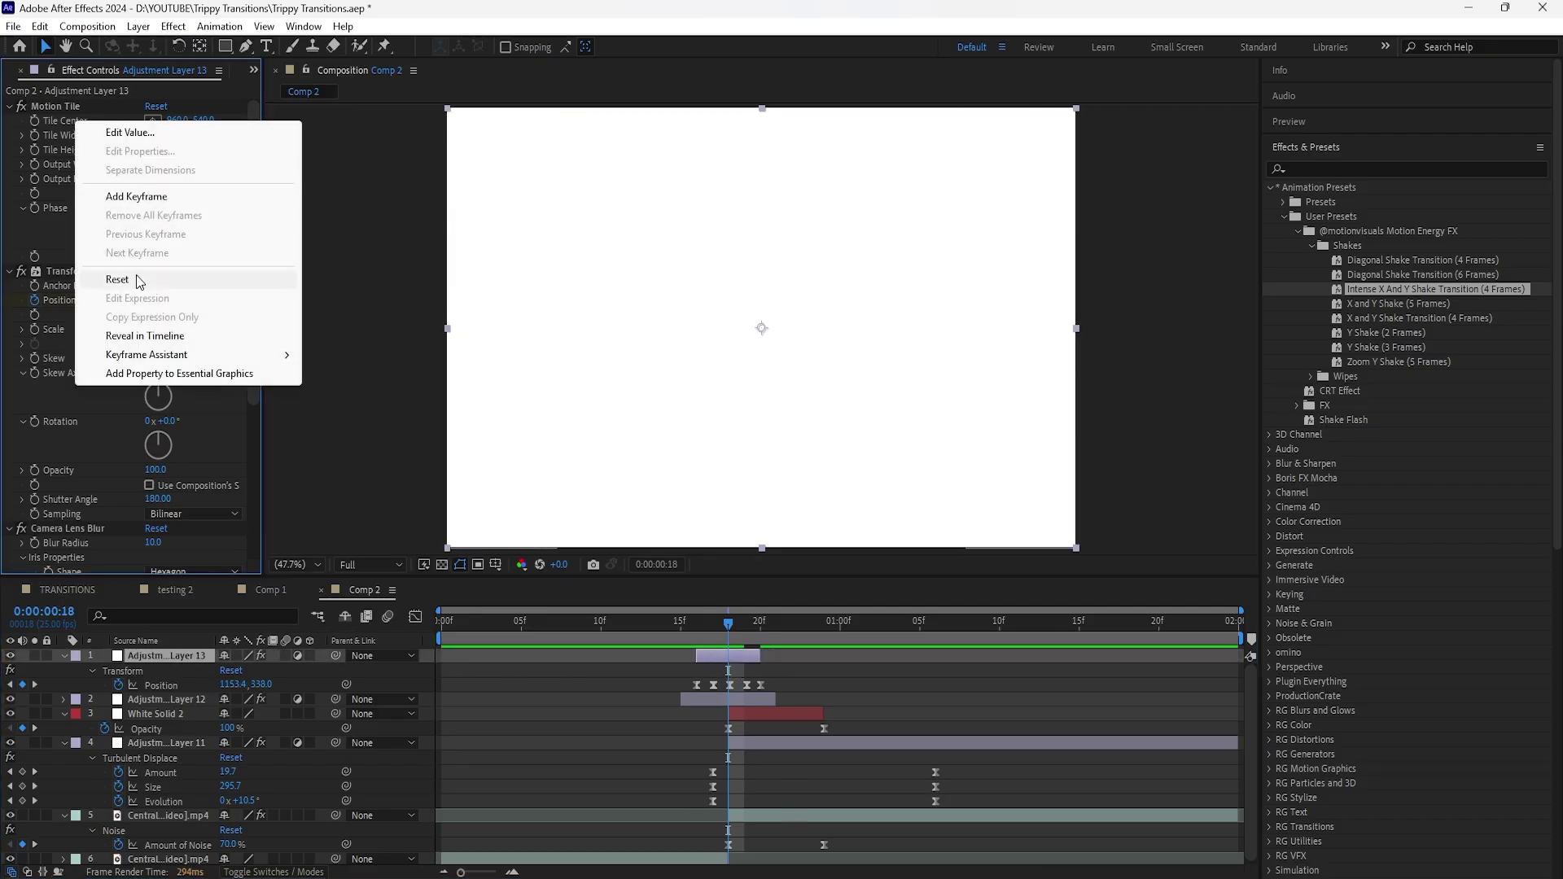
pyautogui.click(136, 273)
# Hide the diagonal shake adjustment layer and preview the intense shake transition from 0:00:00:06
pyautogui.click(163, 702)
pyautogui.click(10, 699)
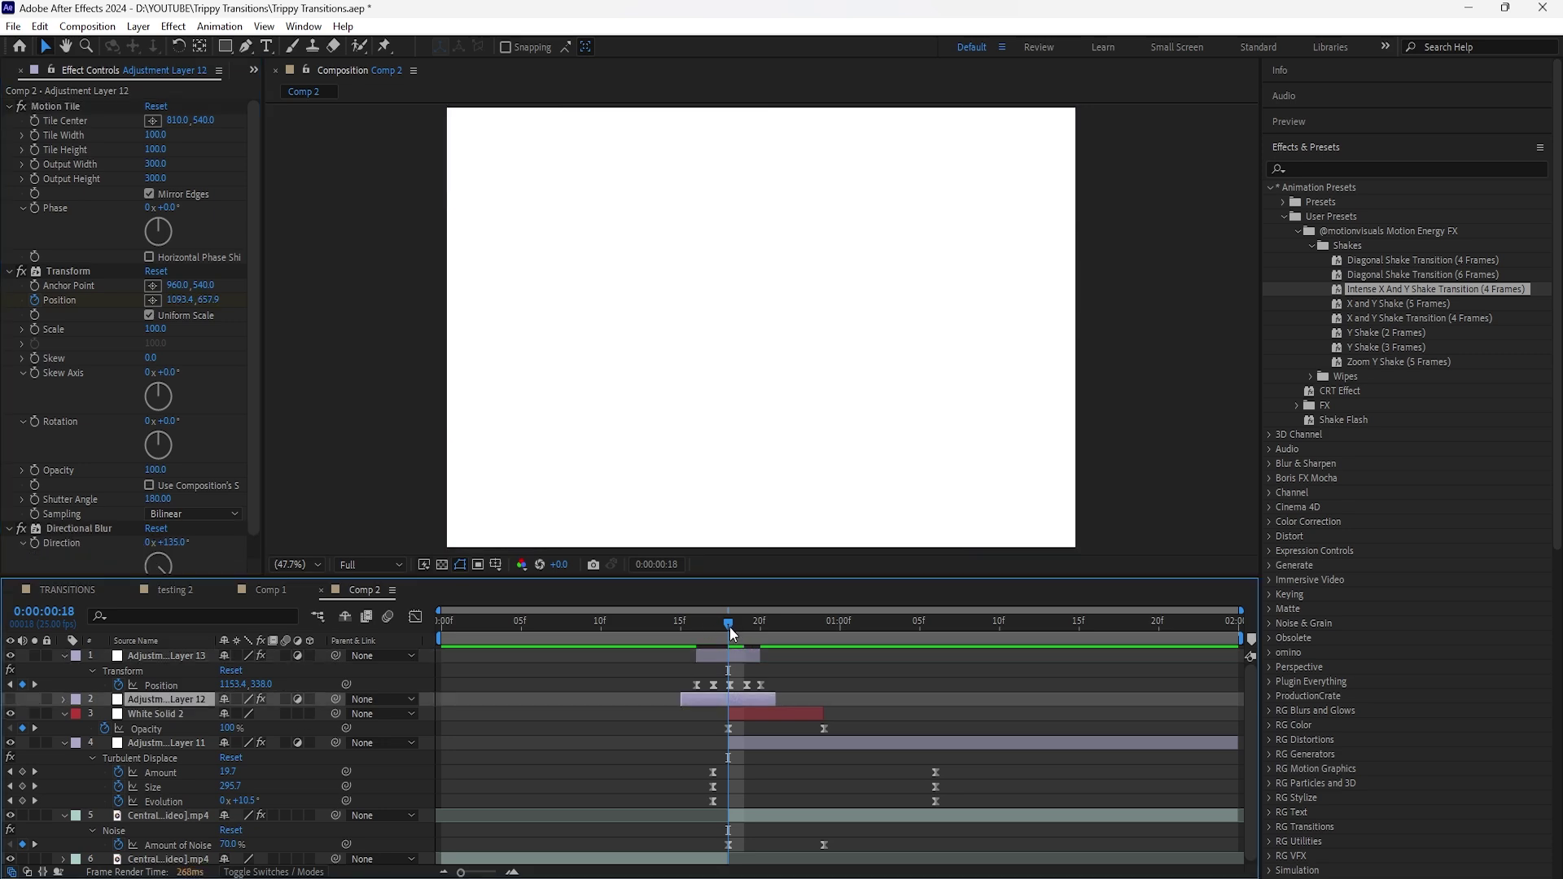
pyautogui.moveTo(729, 625); pyautogui.dragTo(537, 625)
pyautogui.press('space')
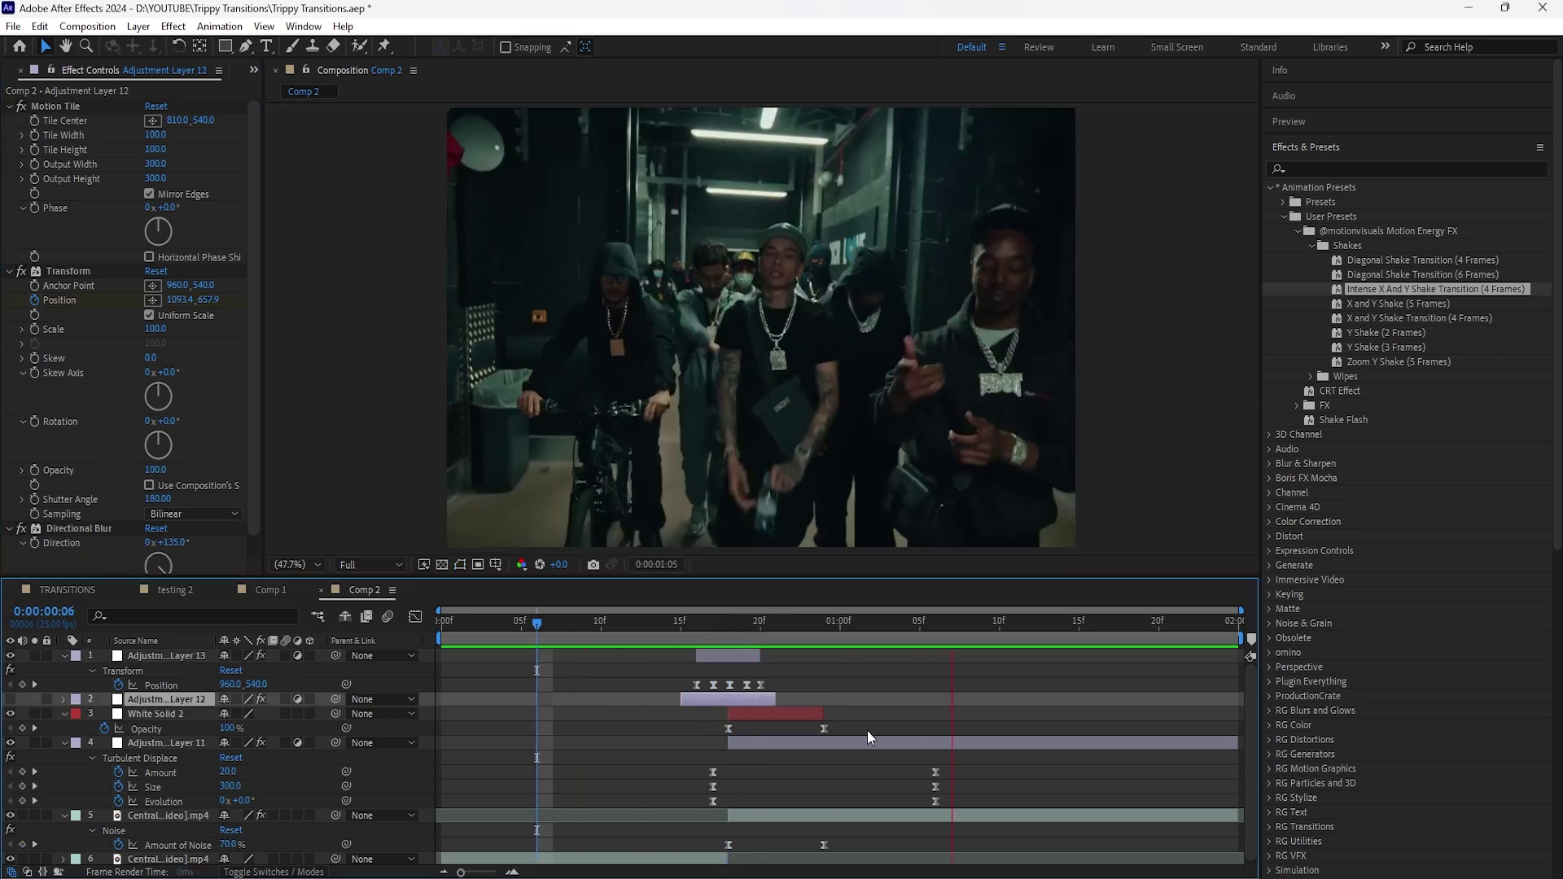